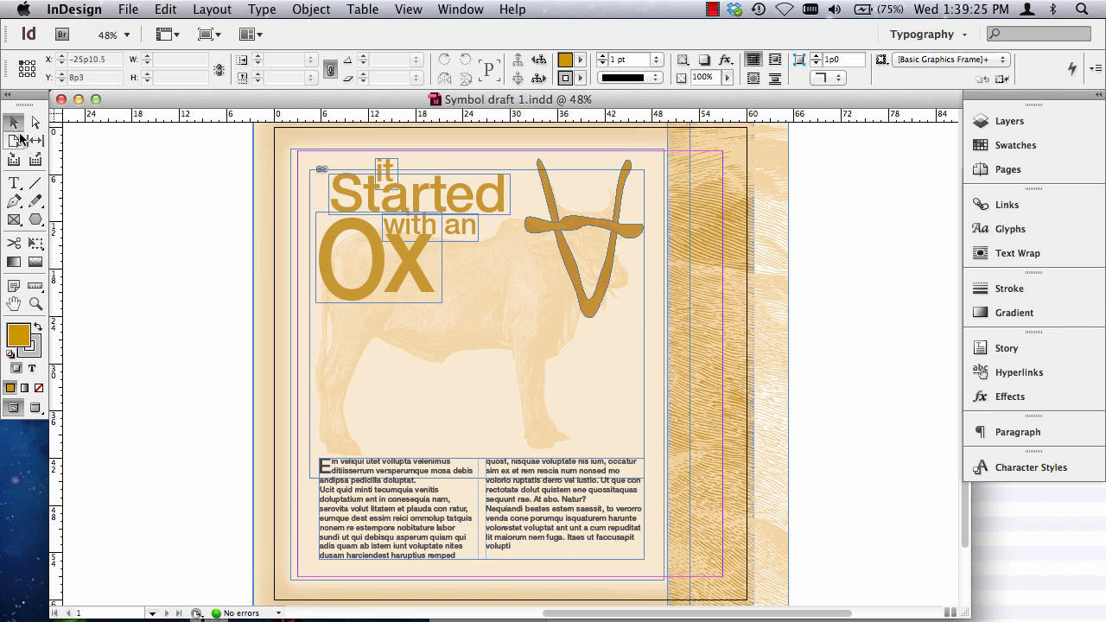
- Delete the pale gradient background frame covering the page behind the ox artwork
left_click(17, 139)
left_click(16, 124)
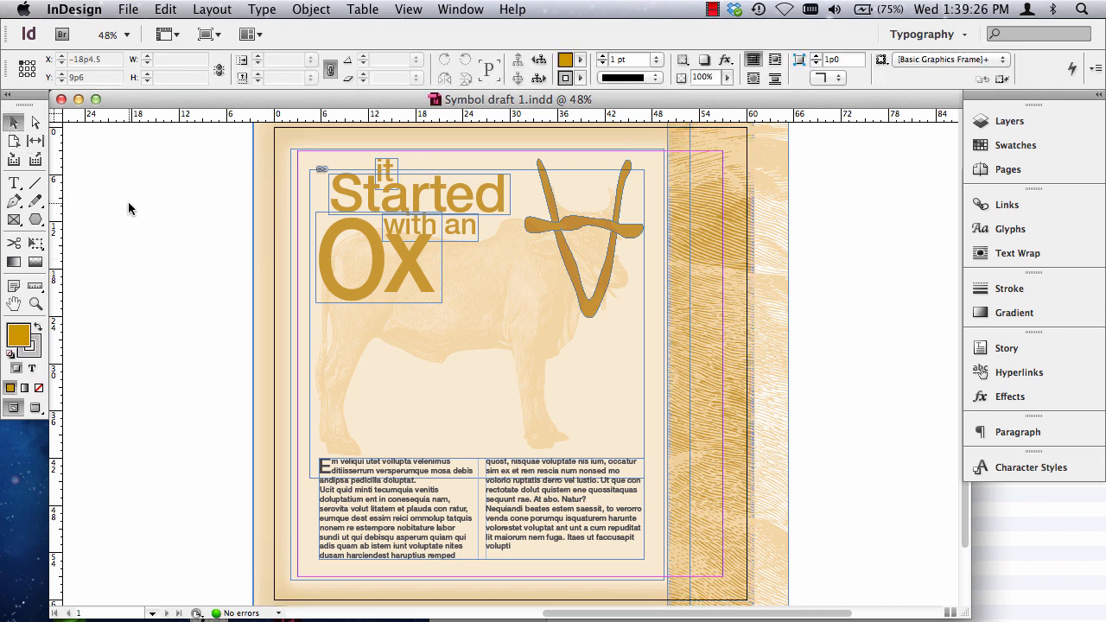
left_click(264, 236)
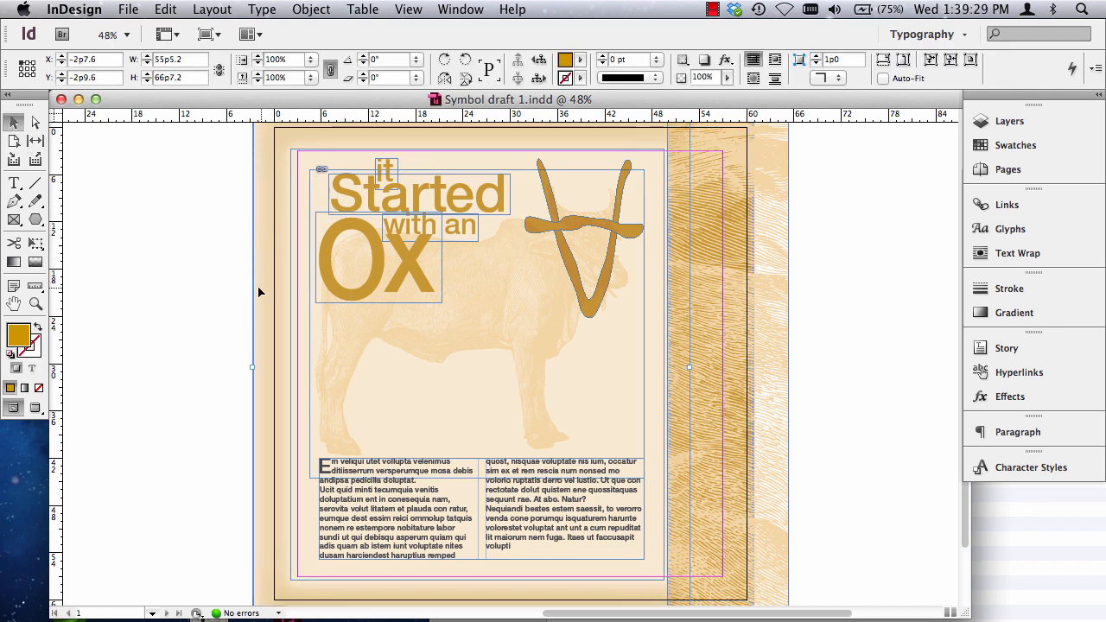
key("Delete")
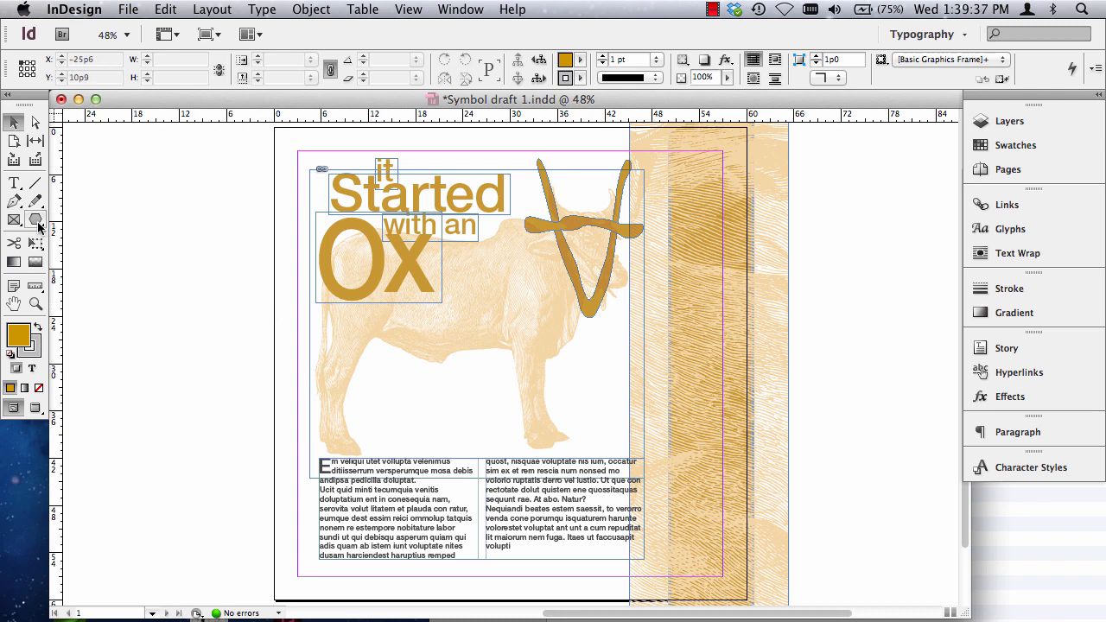
- Draw a PANTONE 117 C filled rectangle about 22p9 by 25p7 beside the page and remove its stroke
left_click_drag(36, 219, 98, 225)
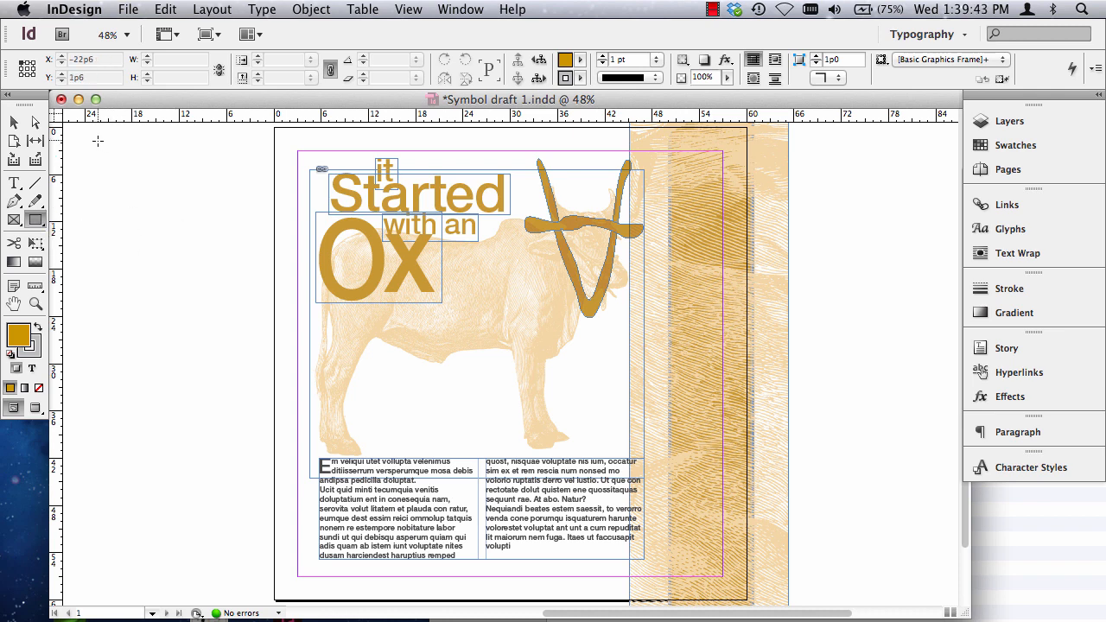
left_click_drag(95, 138, 277, 343)
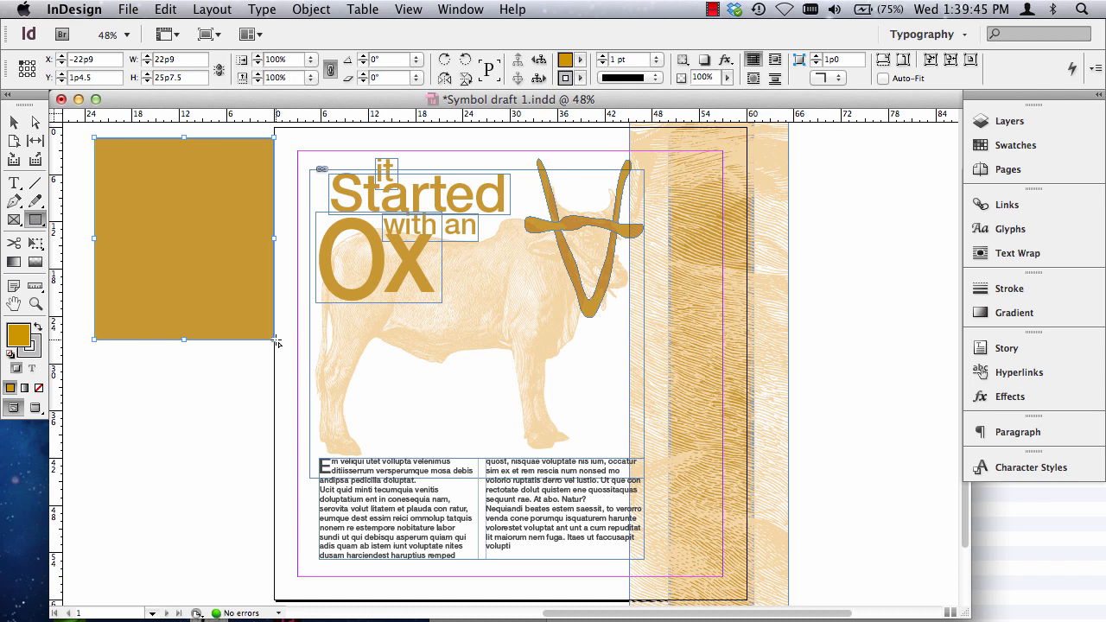
left_click(1016, 146)
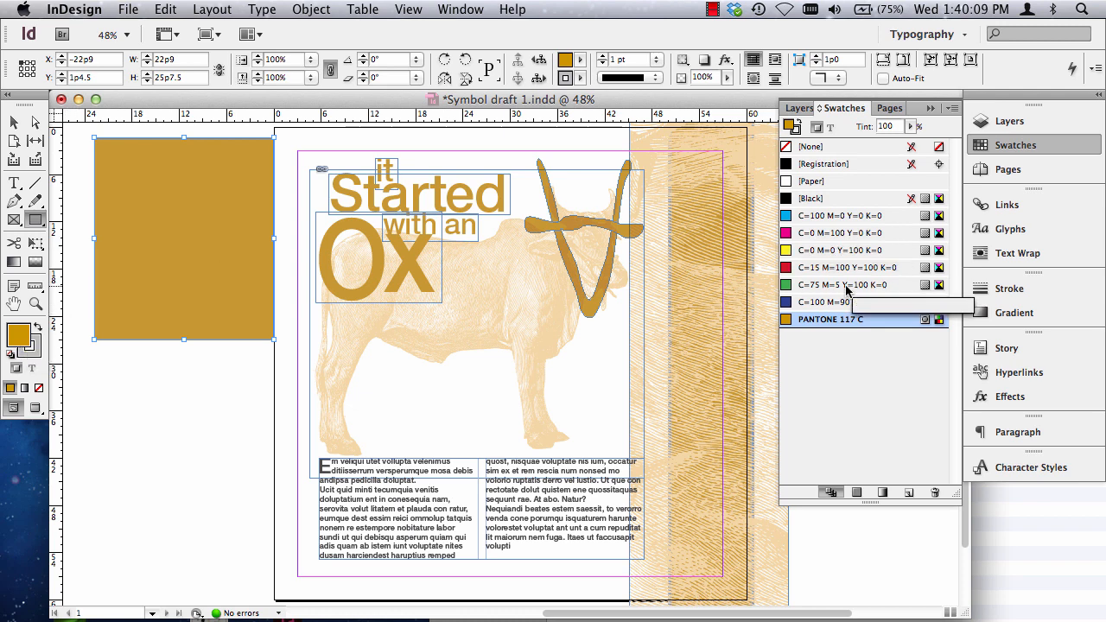
left_click(31, 349)
left_click(39, 389)
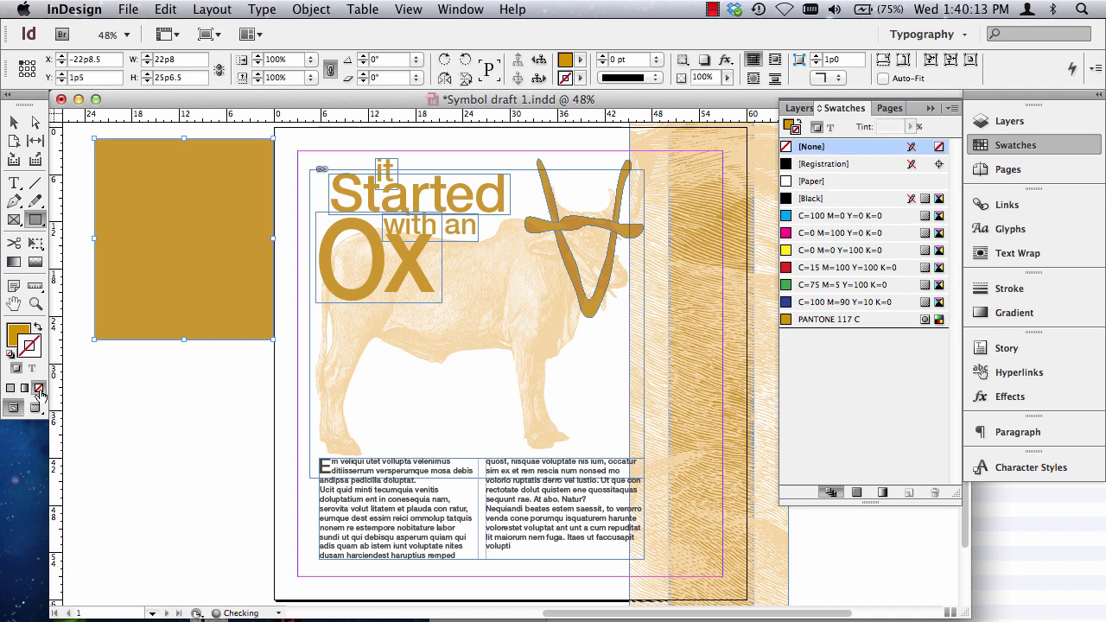
- Fill the rectangle with a horizontal white-to-black linear gradient using the Gradient Swatch tool
left_click(15, 334)
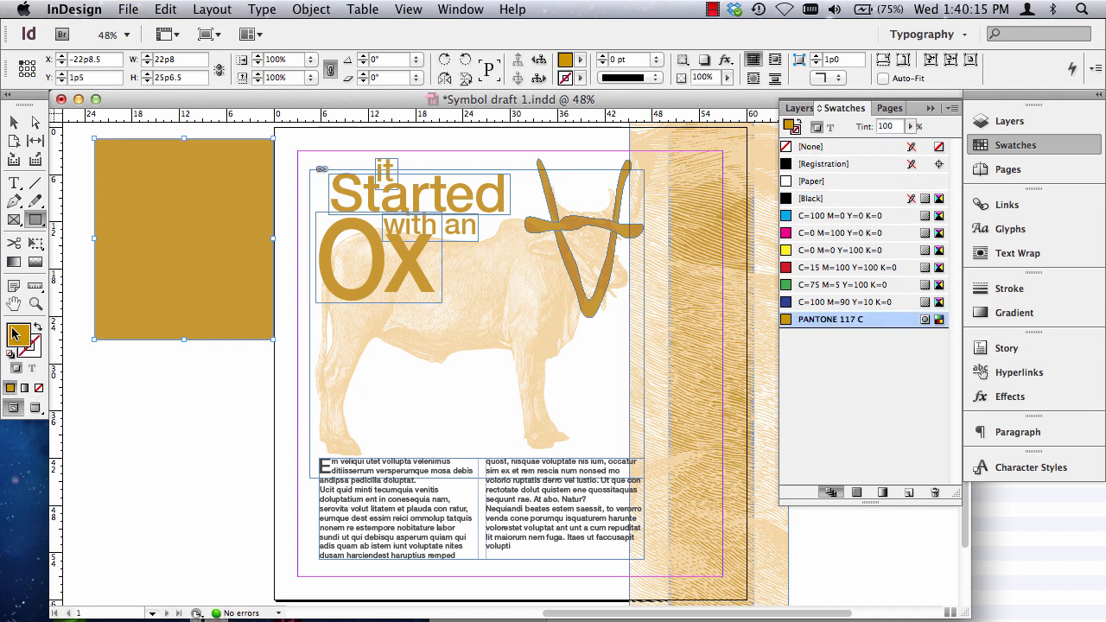
left_click(13, 266)
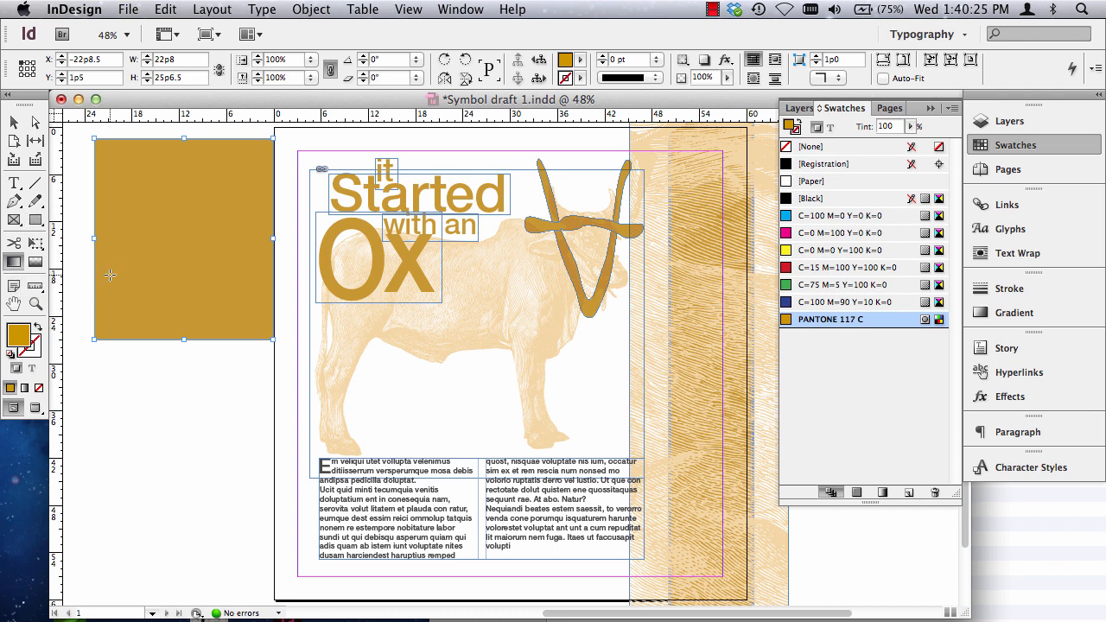
left_click_drag(99, 253, 270, 253)
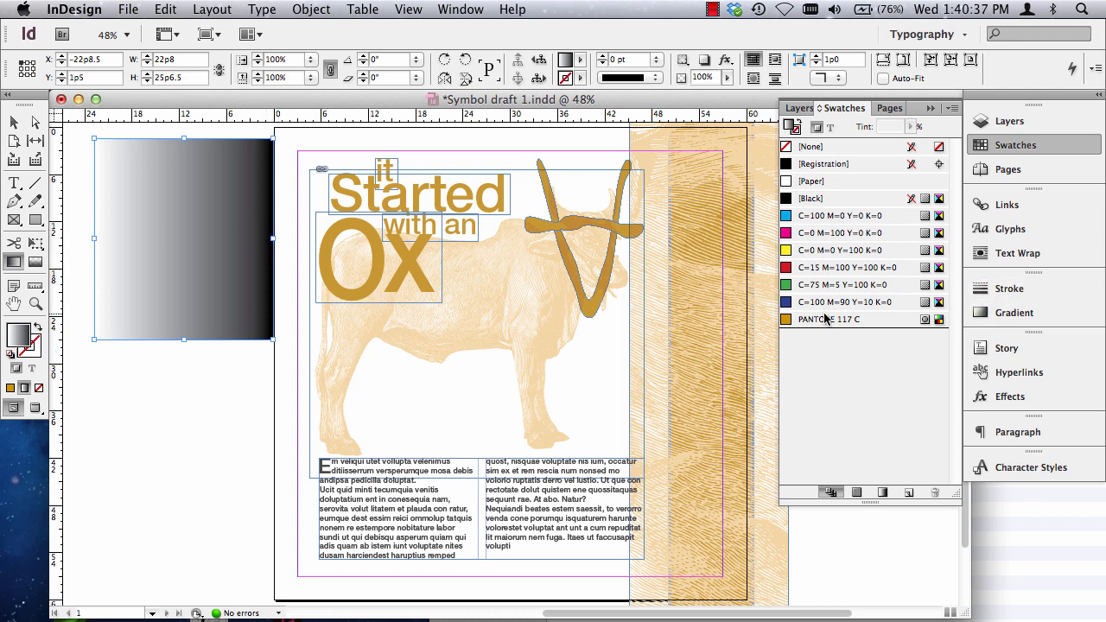
- Detach the Gradient panel from the dock and close it
left_click(998, 316)
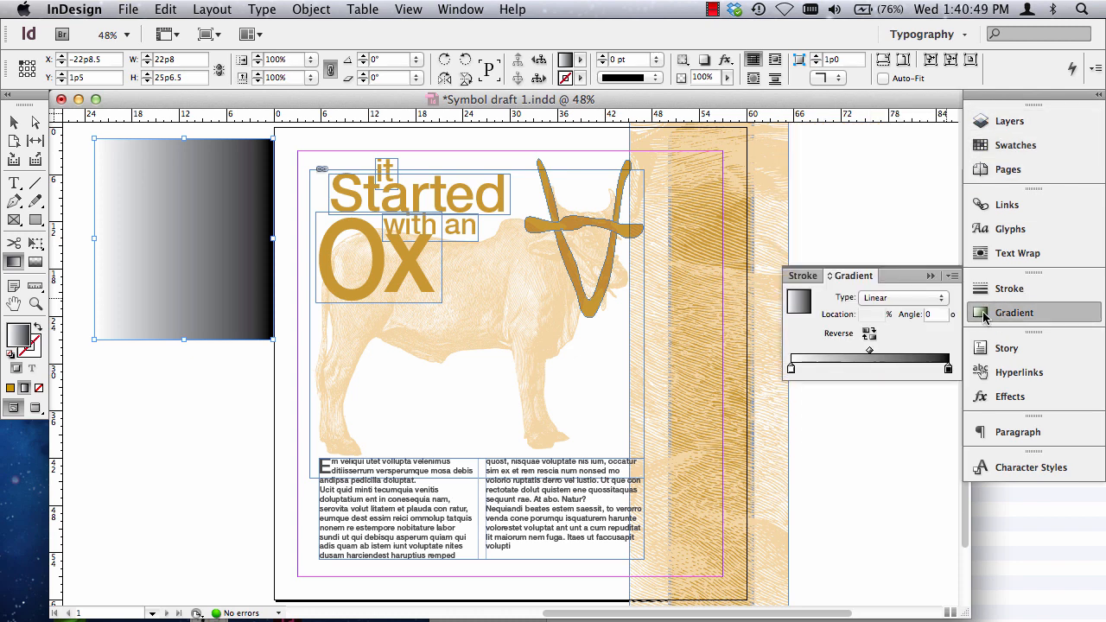
left_click(475, 11)
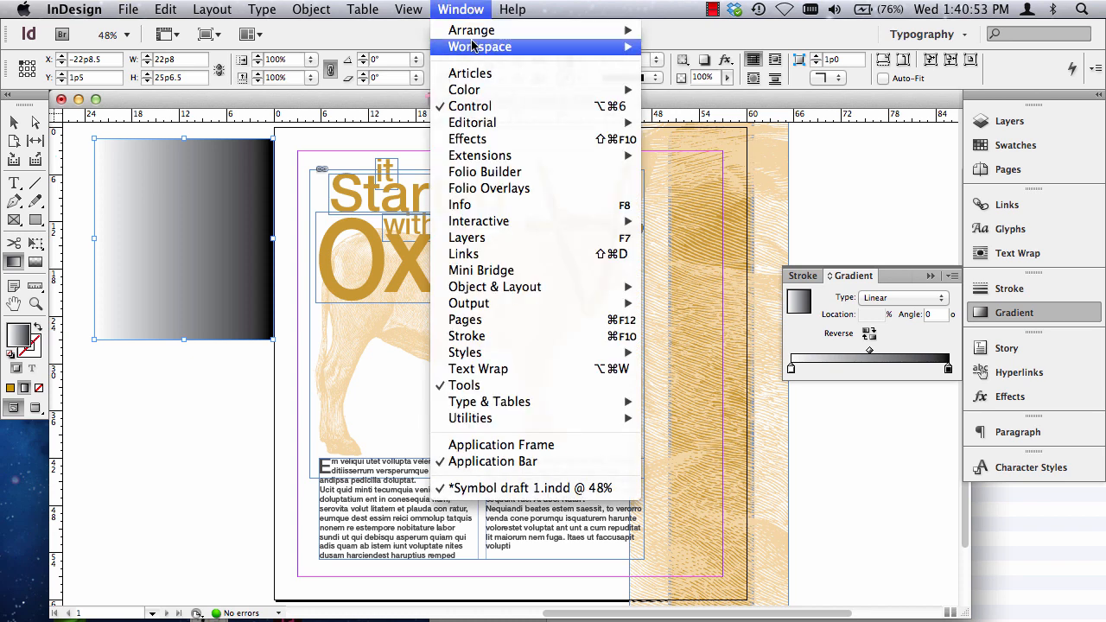
mouse_move(486, 90)
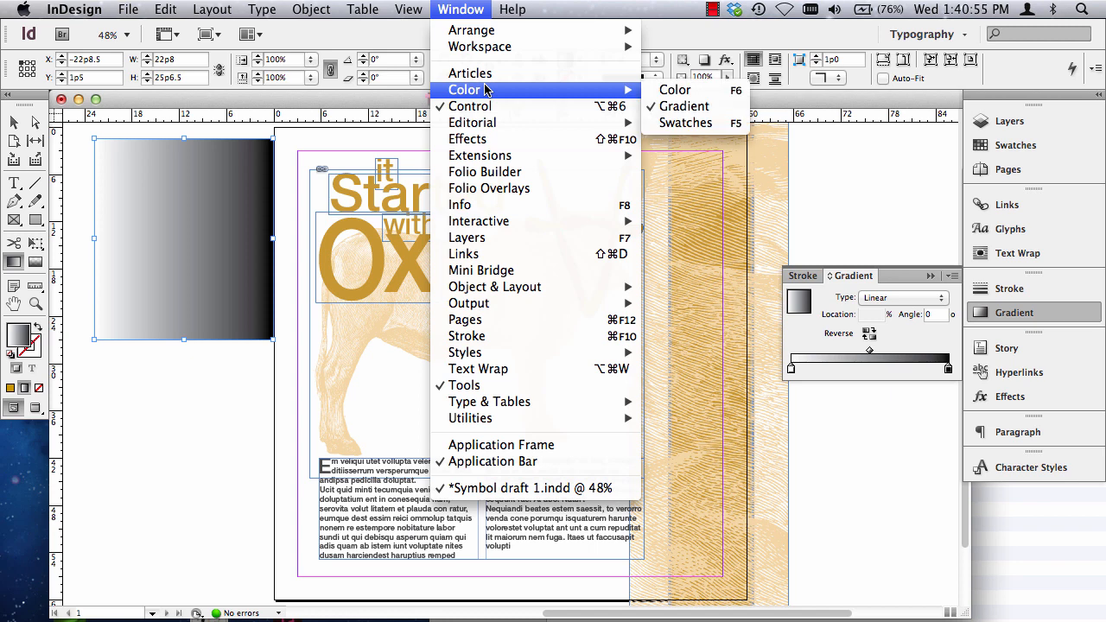
left_click(676, 107)
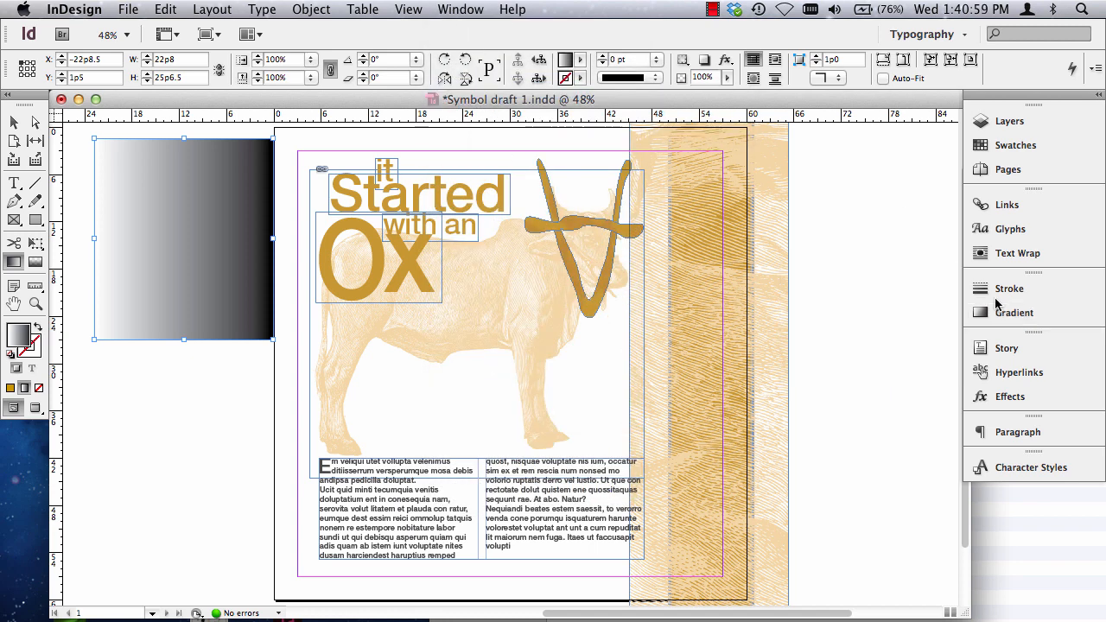
left_click_drag(1010, 317, 797, 275)
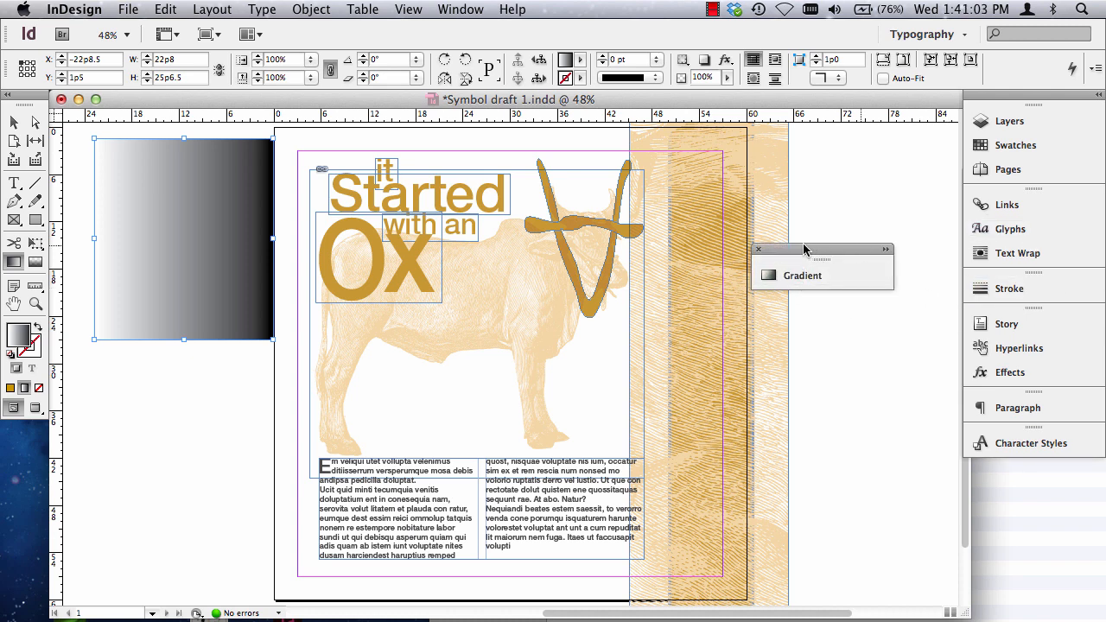
left_click(758, 249)
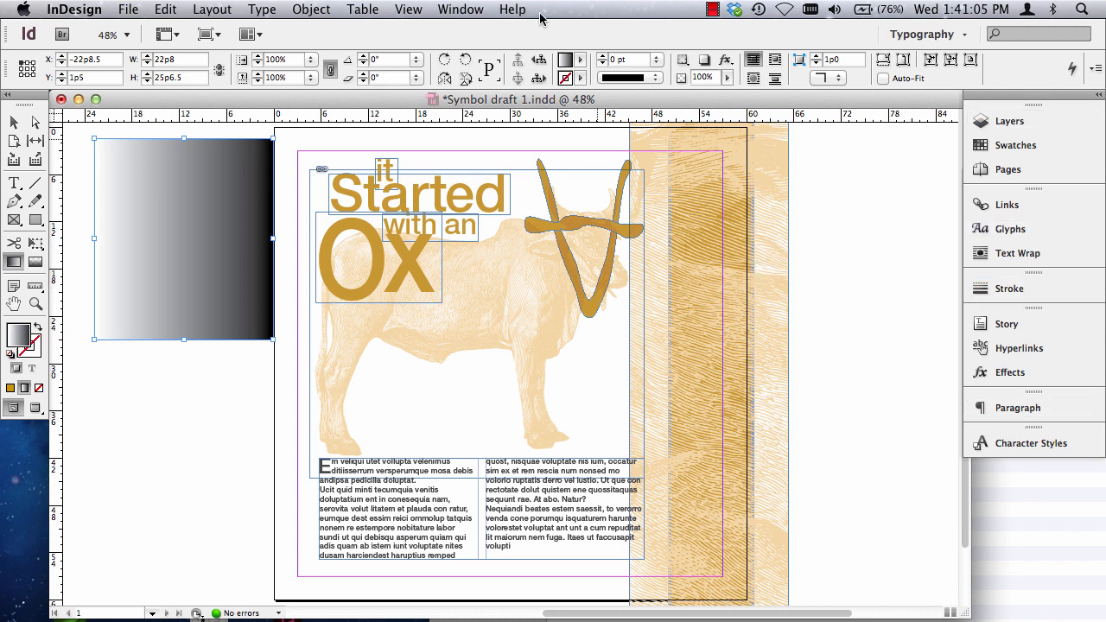
- Reopen the Gradient panel and dock it above the Story panel
left_click(471, 10)
mouse_move(467, 90)
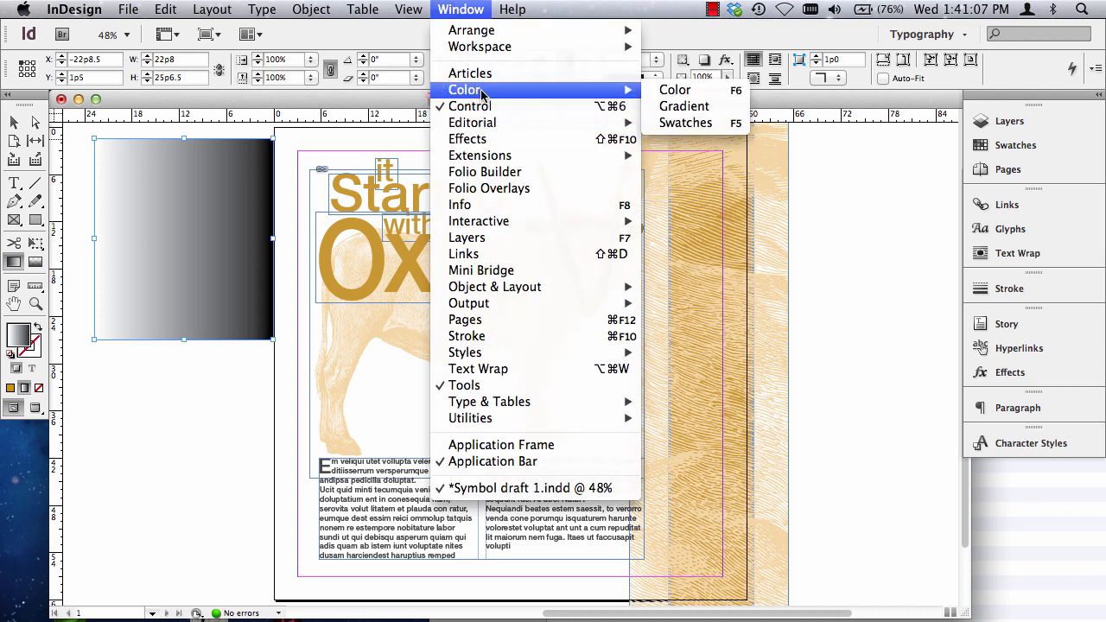
left_click(726, 108)
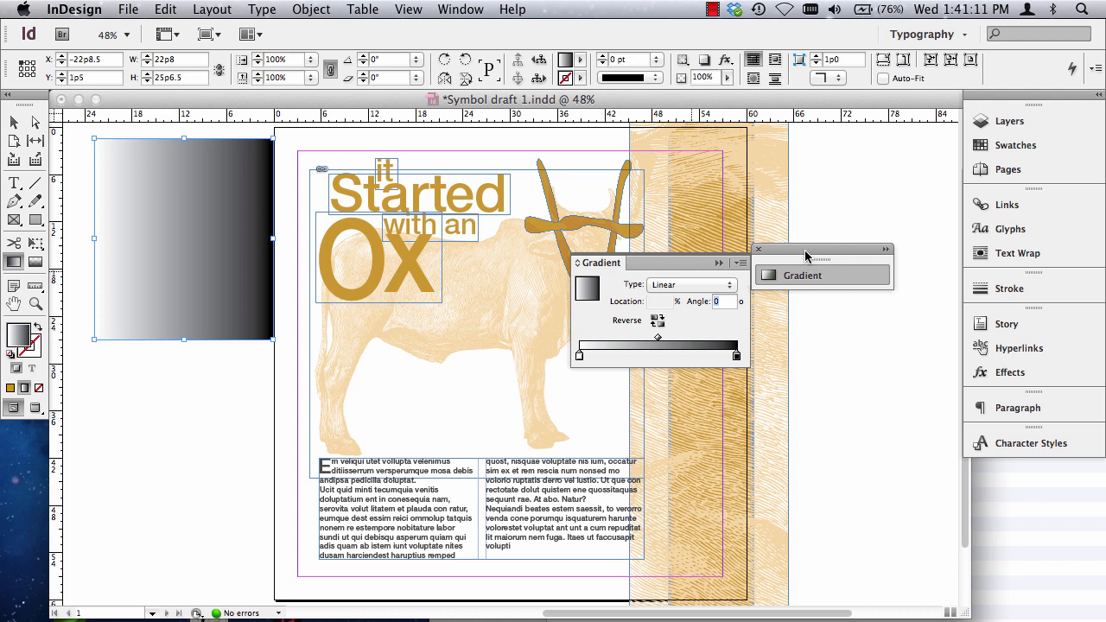
left_click_drag(809, 256, 1012, 320)
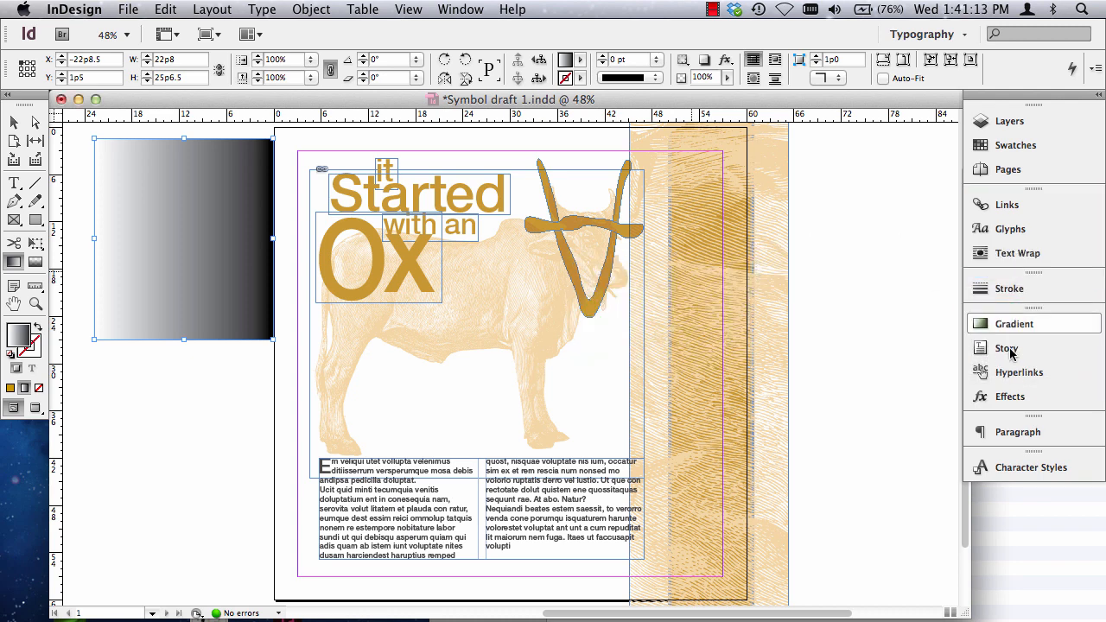
- Float the expanded Gradient panel over the page and show the Swatches panel alongside it
left_click(1013, 324)
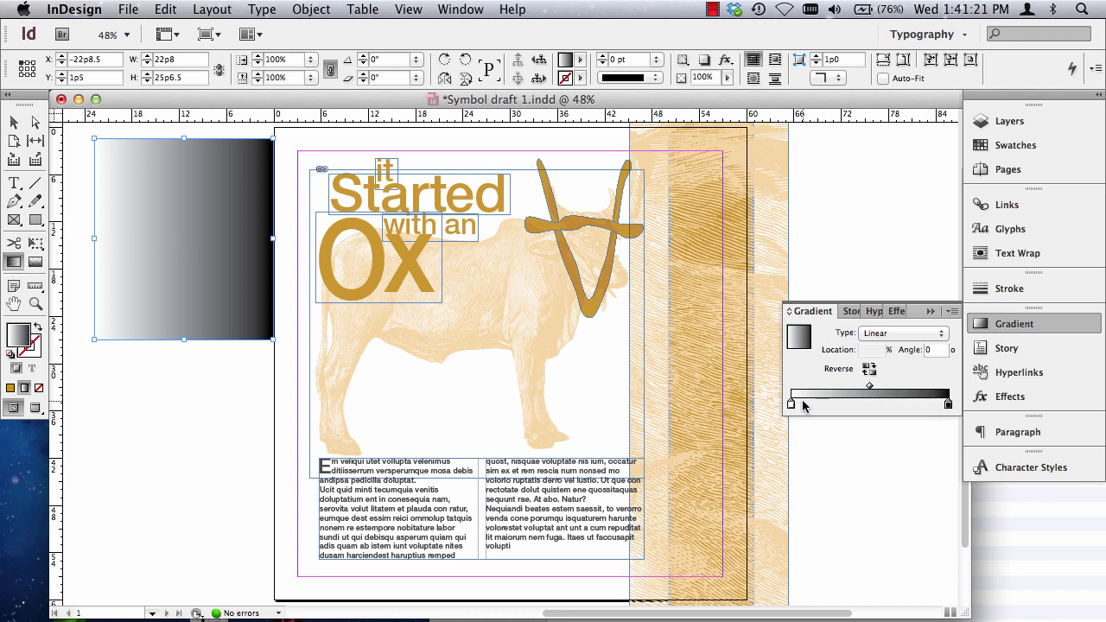
left_click(994, 147)
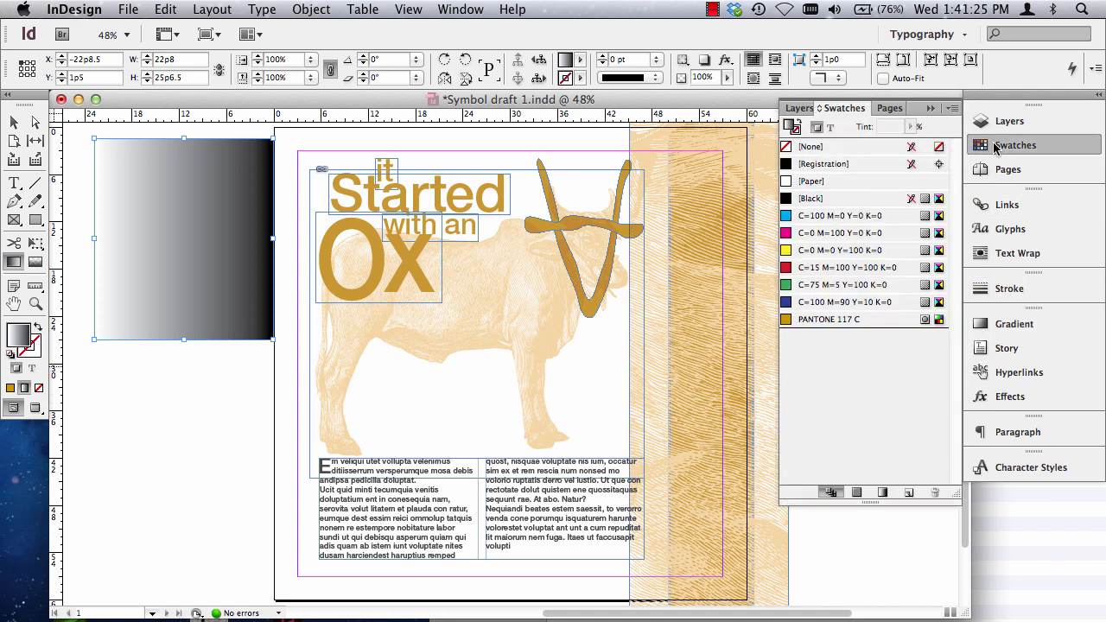
left_click(998, 325)
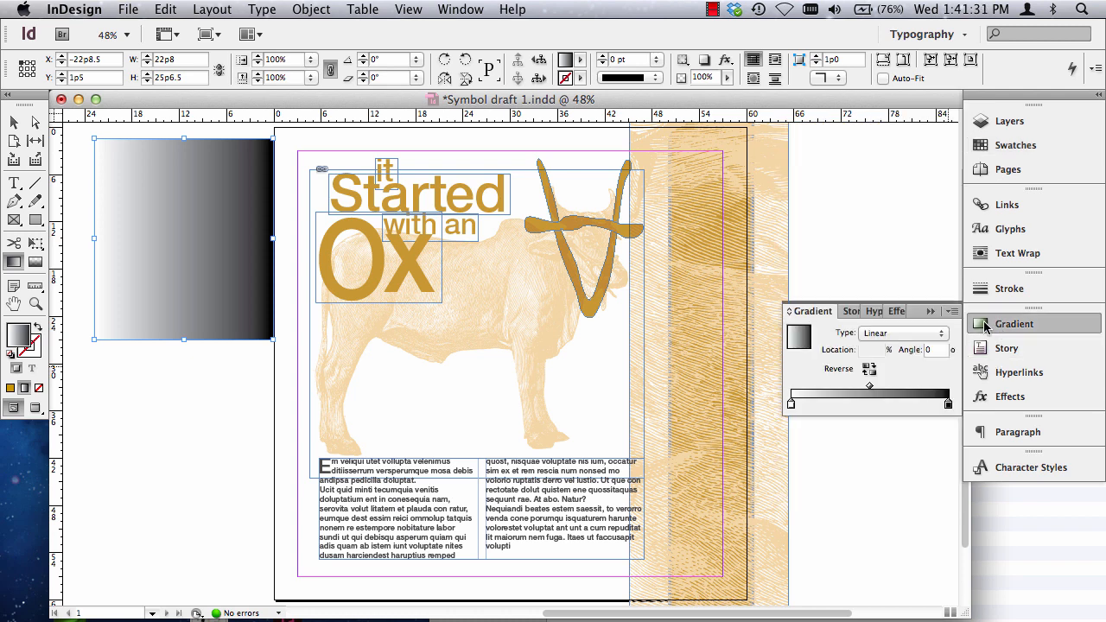
left_click_drag(1018, 331, 673, 277)
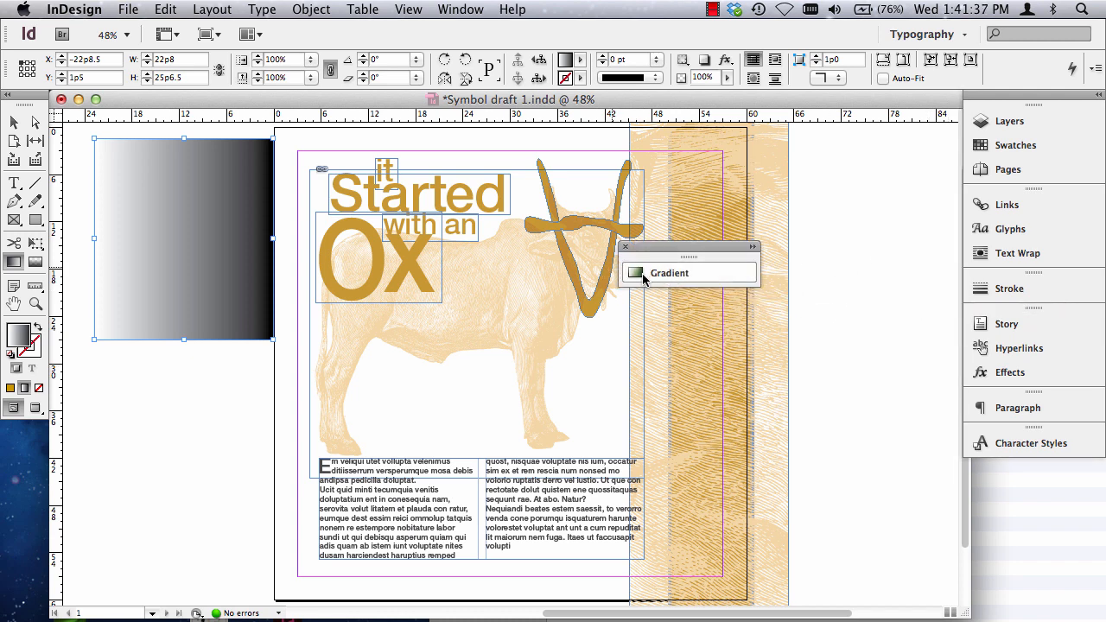
left_click(640, 275)
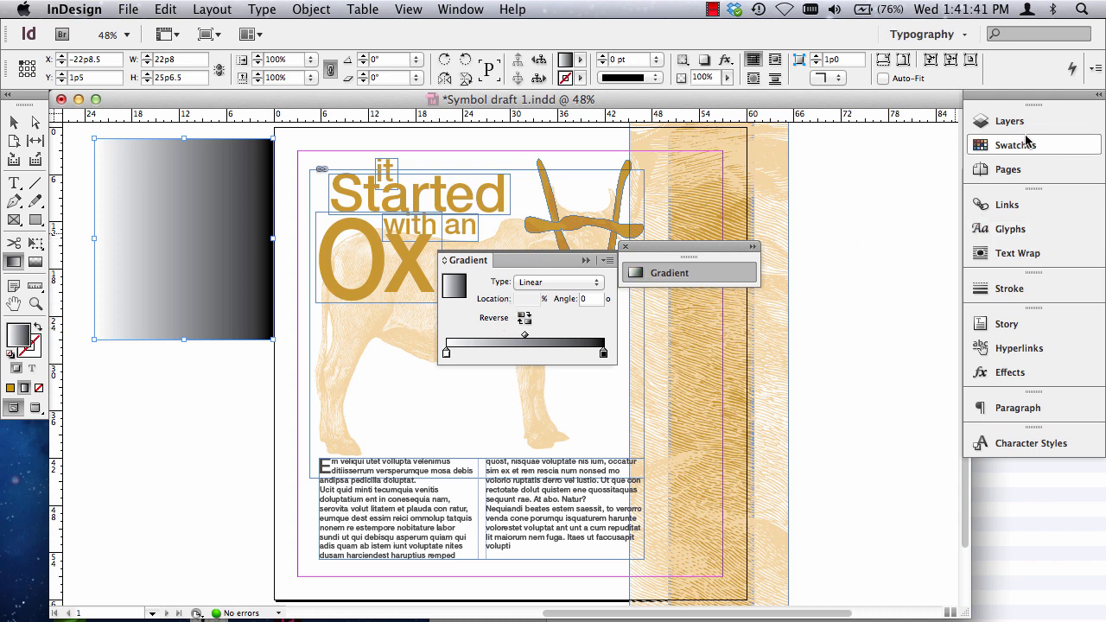
left_click(1001, 149)
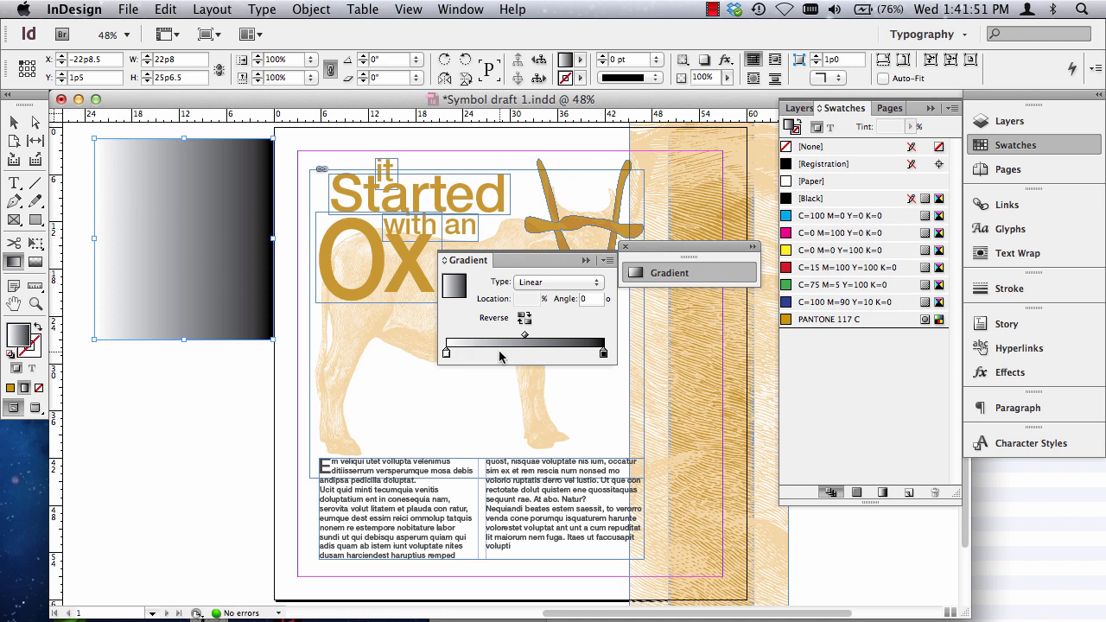
- Try the white gradient stop at about 12.8% and the black stop at about 63.7%, and return both near the ramp's ends
mouse_move(447, 354)
left_mouse_down()
mouse_move(534, 354)
mouse_move(432, 350)
mouse_move(538, 355)
mouse_move(452, 355)
mouse_move(466, 355)
left_mouse_up()
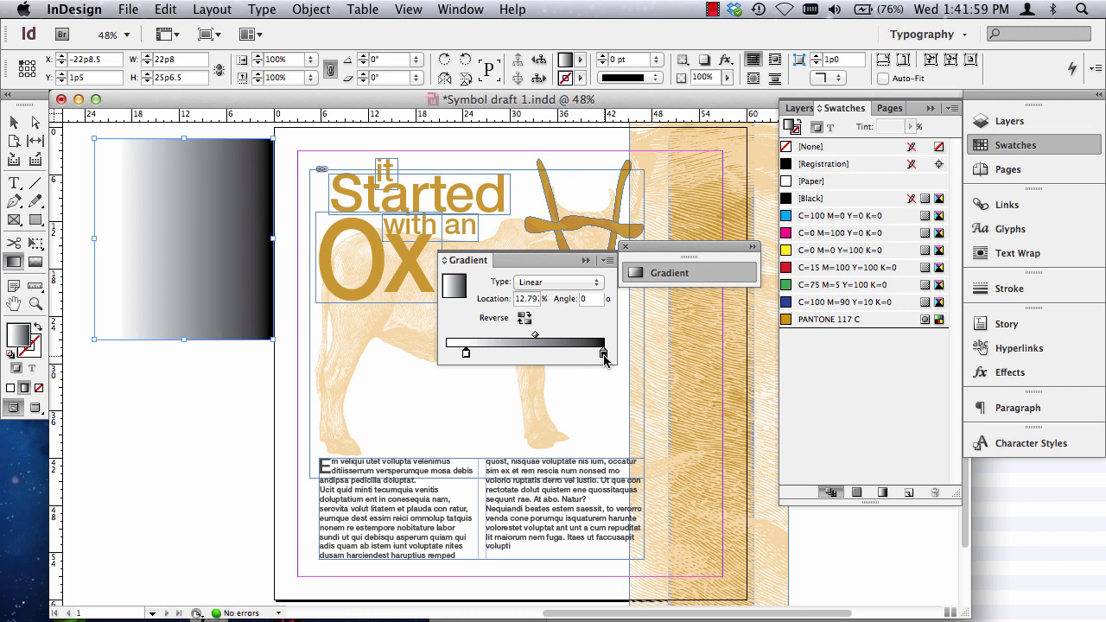
left_click_drag(603, 351, 546, 353)
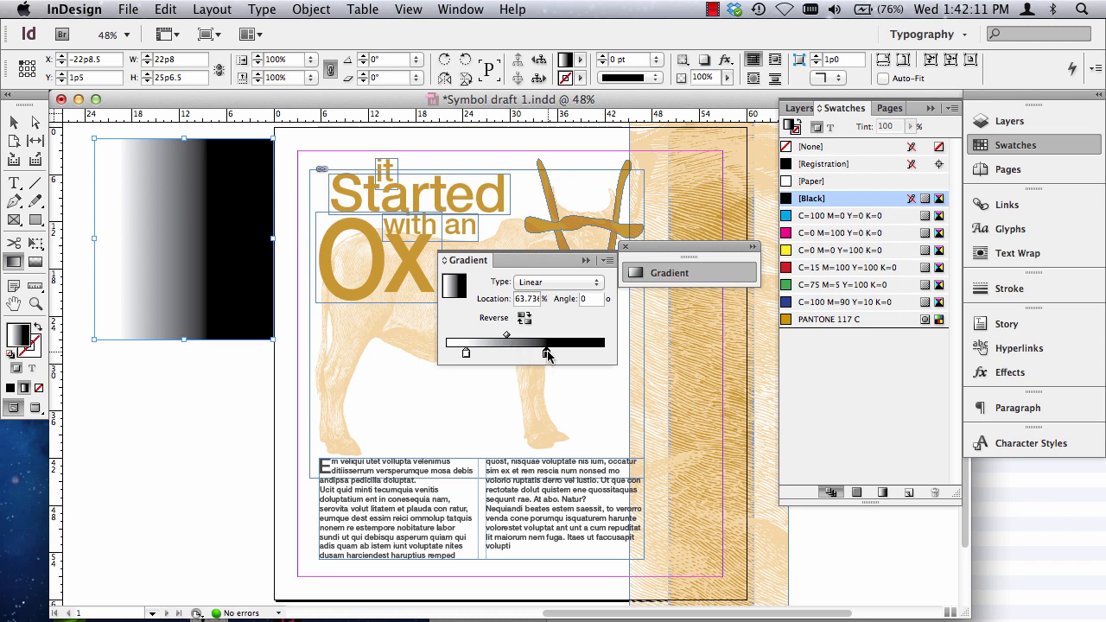
left_click_drag(547, 354, 597, 354)
left_click(464, 354)
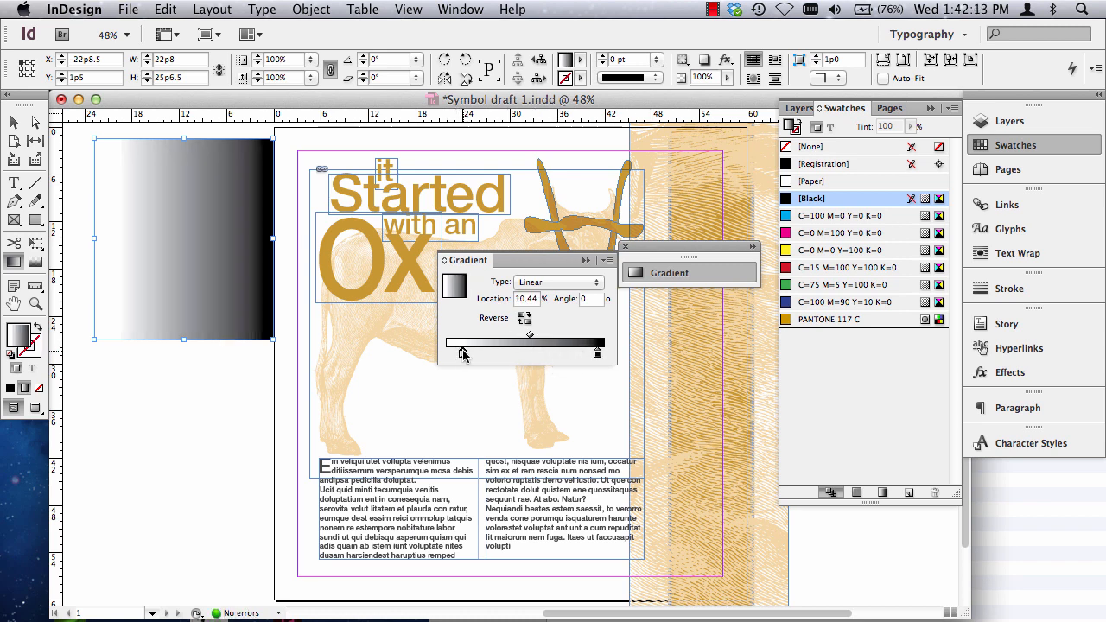
left_click_drag(464, 355, 431, 351)
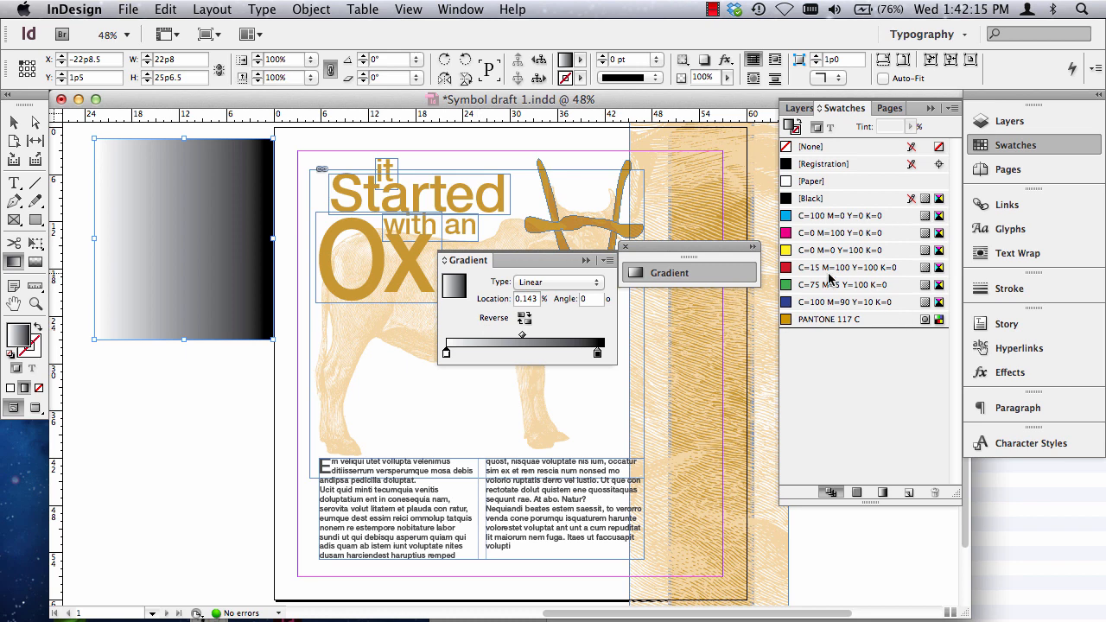
- Replace the gradient's black end stop with PANTONE 117 C at 100% and reverse the gradient's direction
left_click(789, 320)
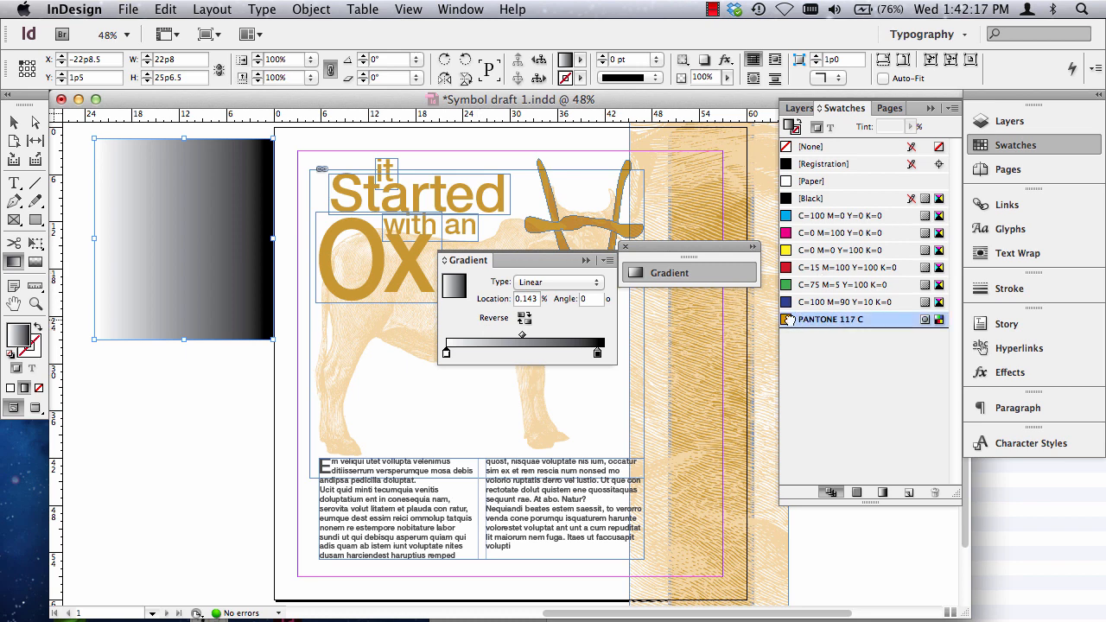
left_click_drag(789, 320, 618, 360)
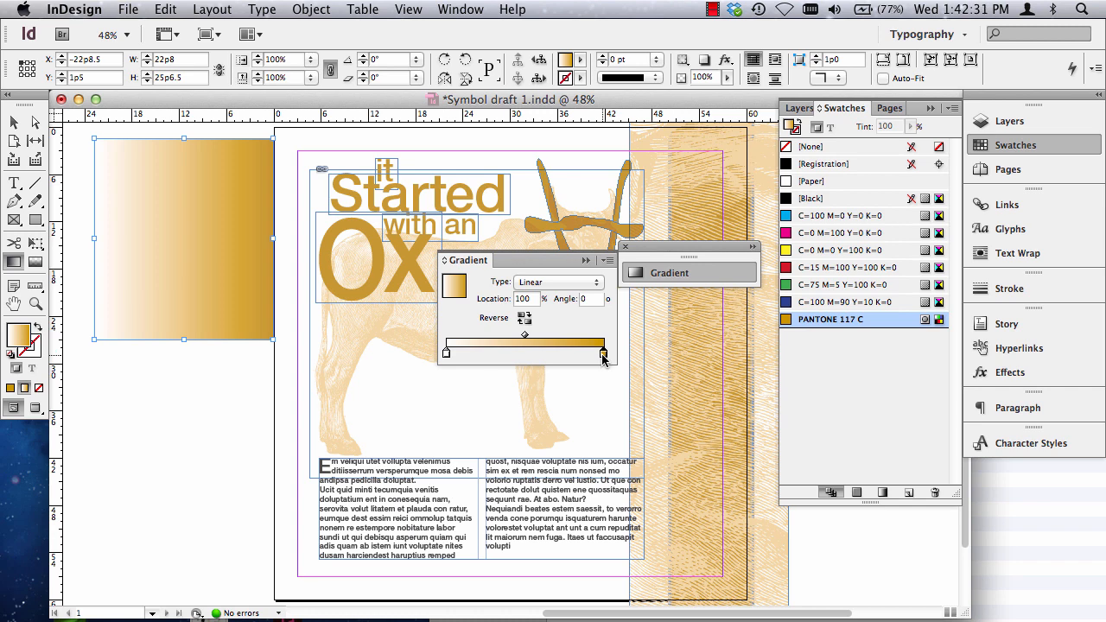
left_click(524, 319)
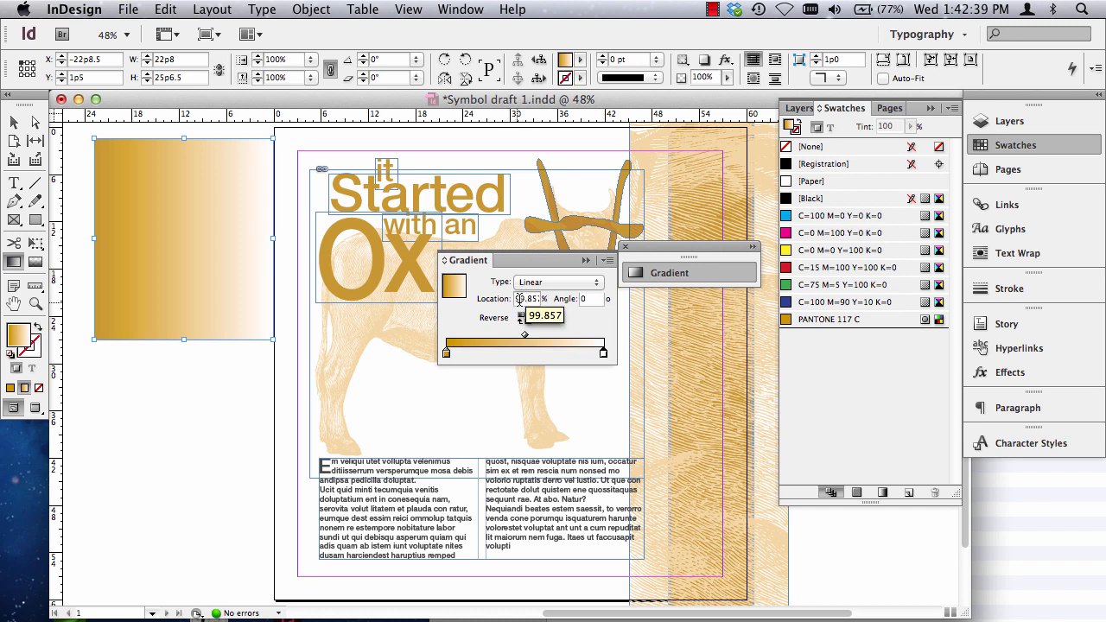
left_click_drag(517, 300, 546, 301)
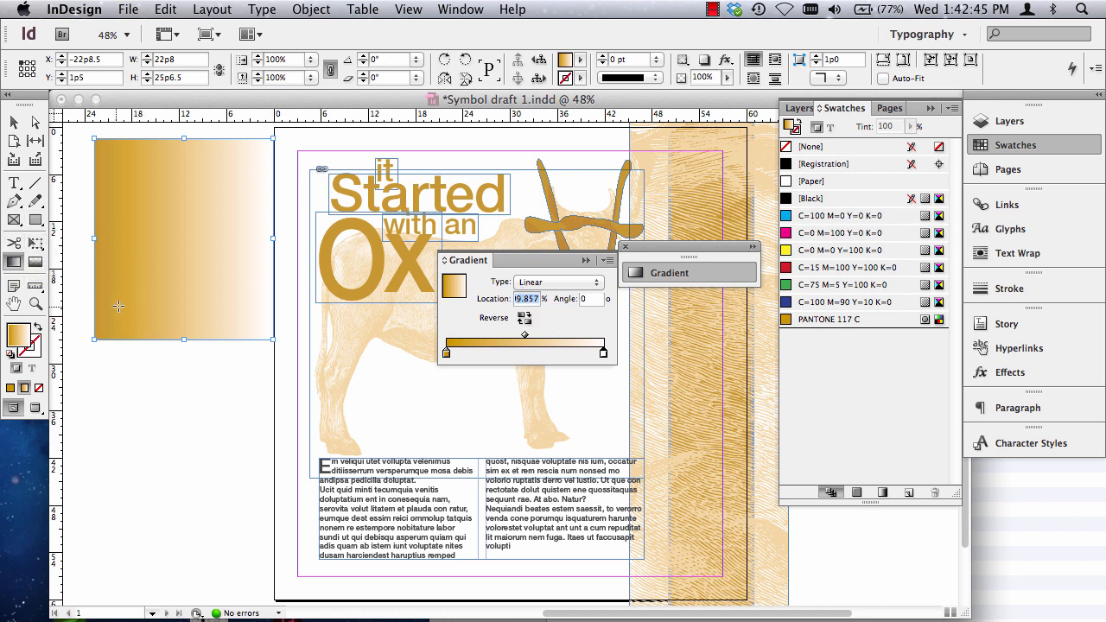
- Redraw the rectangle's gradient diagonally, starting outside its lower-left corner and ending inside near its upper right, at about 59.7°
left_click_drag(118, 306, 222, 204)
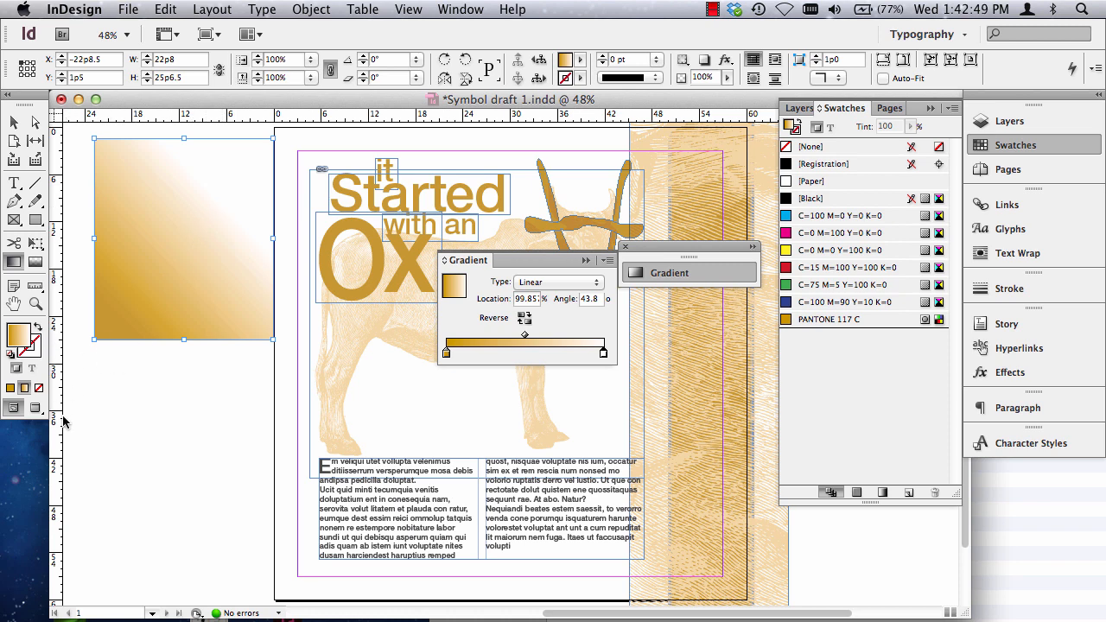
left_click_drag(81, 413, 221, 174)
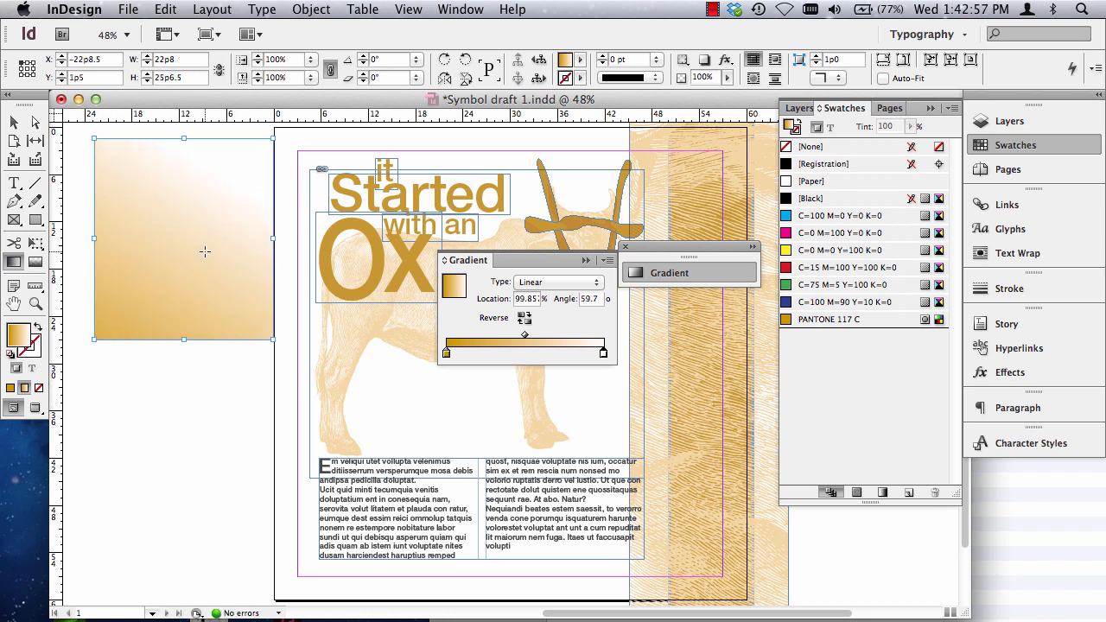
- Try redrawing the rectangle's gradient diagonally at several lengths and angles, including about 61.7° and 50.7°, ending at about 67.6°
left_click_drag(76, 424, 195, 205)
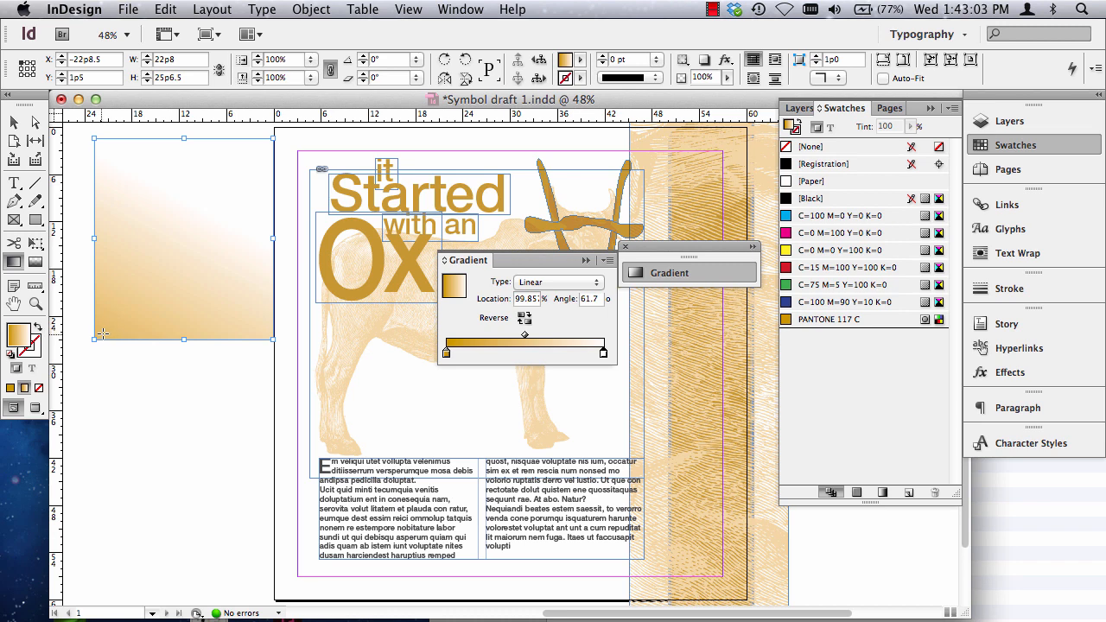
left_click_drag(130, 290, 208, 196)
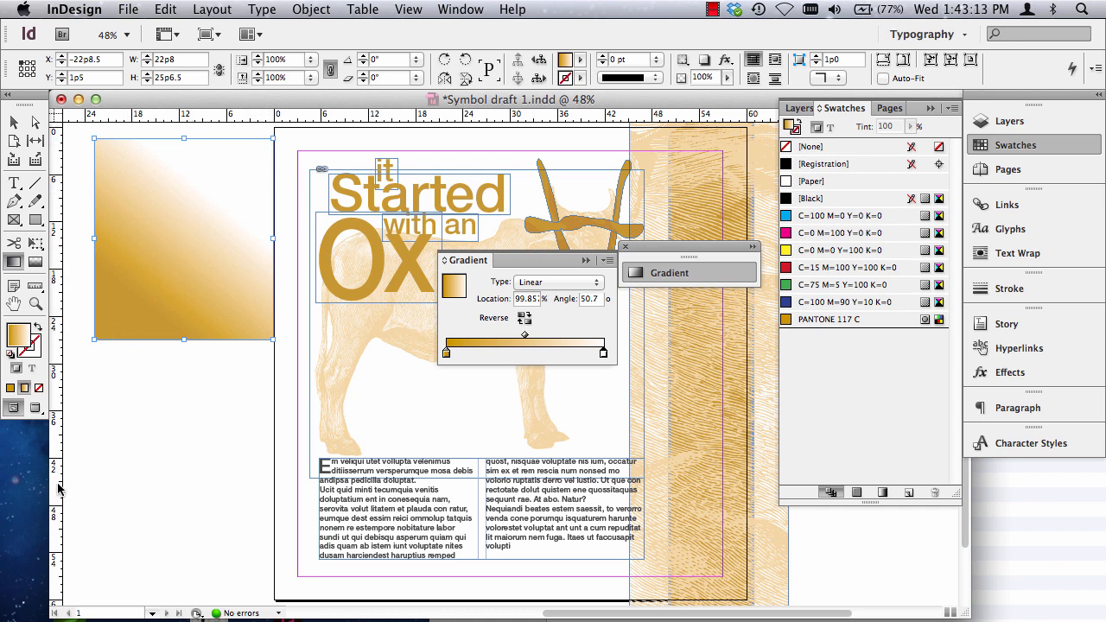
left_click_drag(96, 459, 226, 143)
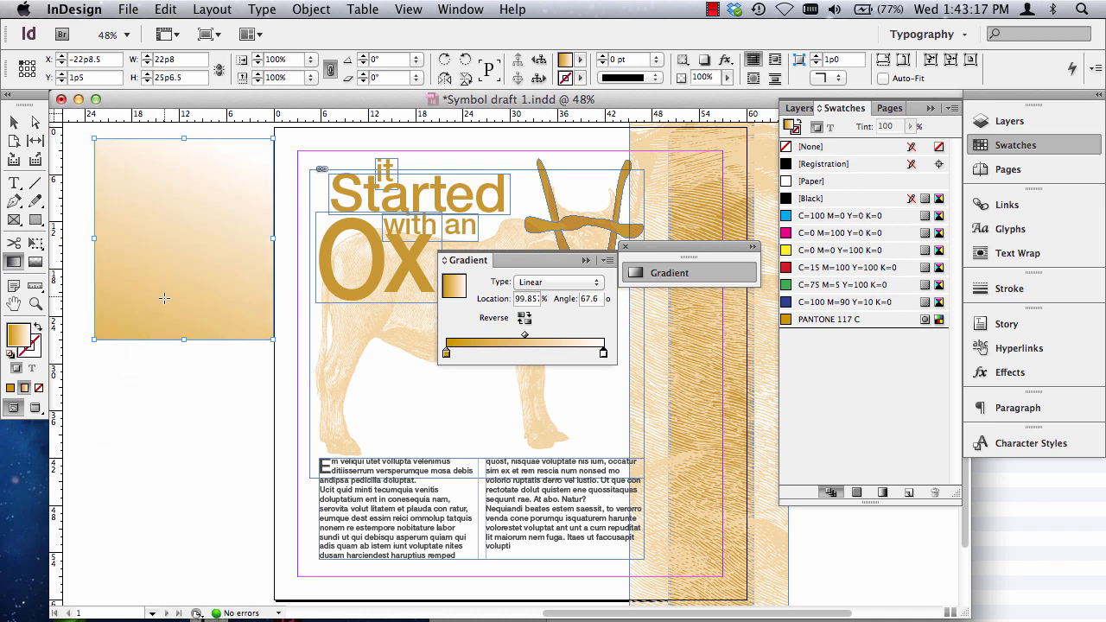
- Enlarge the gradient rectangle over the page to about 55p5.5 by 66p1 and send it to the back
left_click(14, 121)
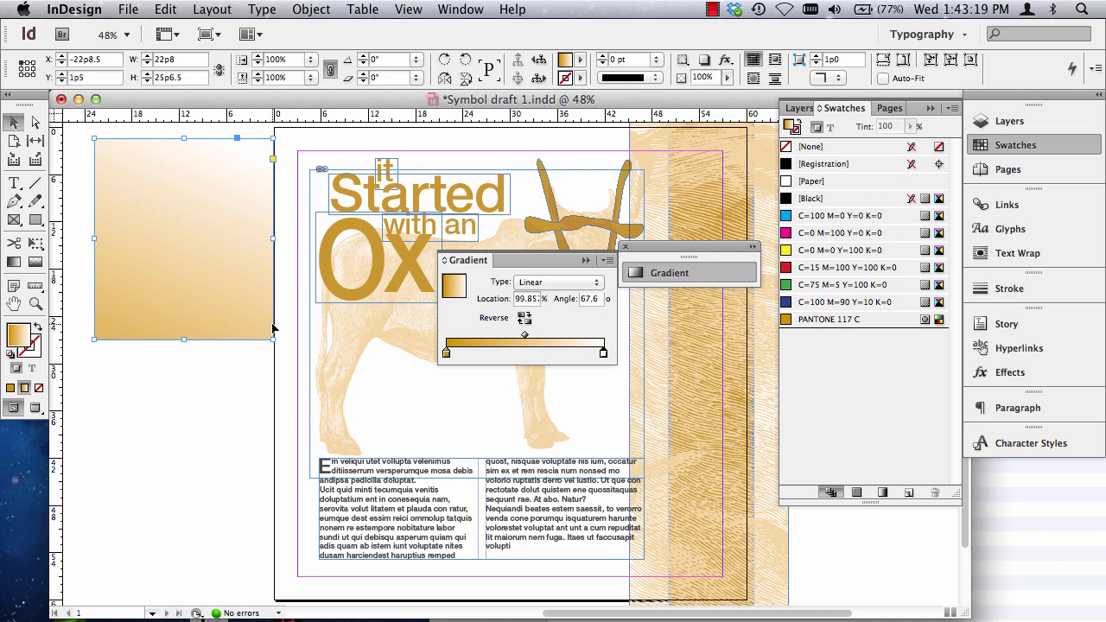
left_click_drag(275, 339, 532, 605)
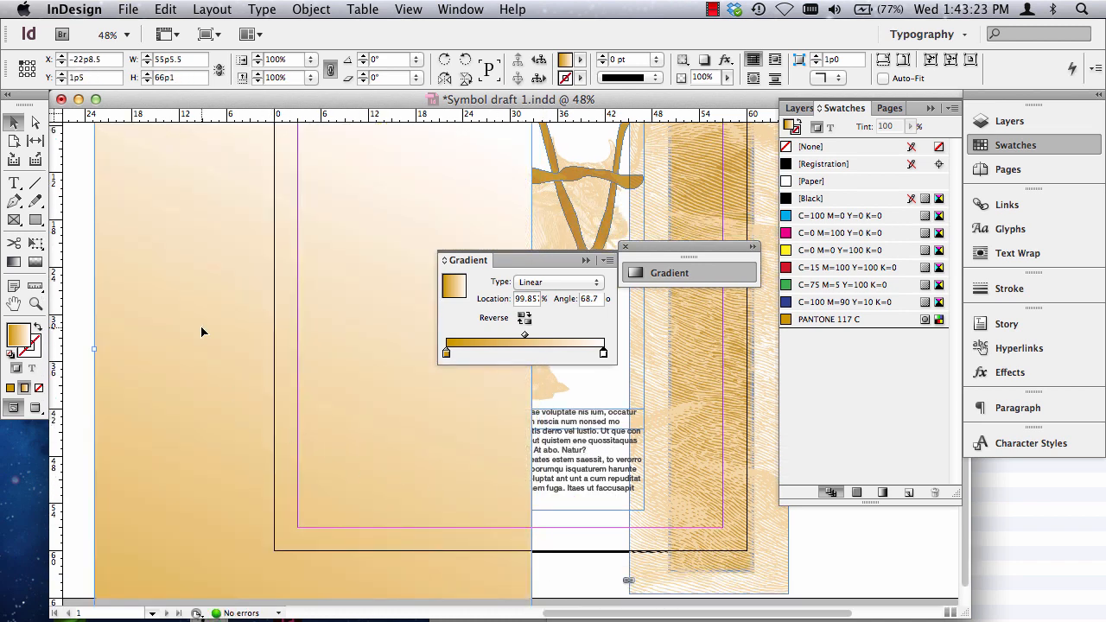
left_click(329, 8)
mouse_move(326, 82)
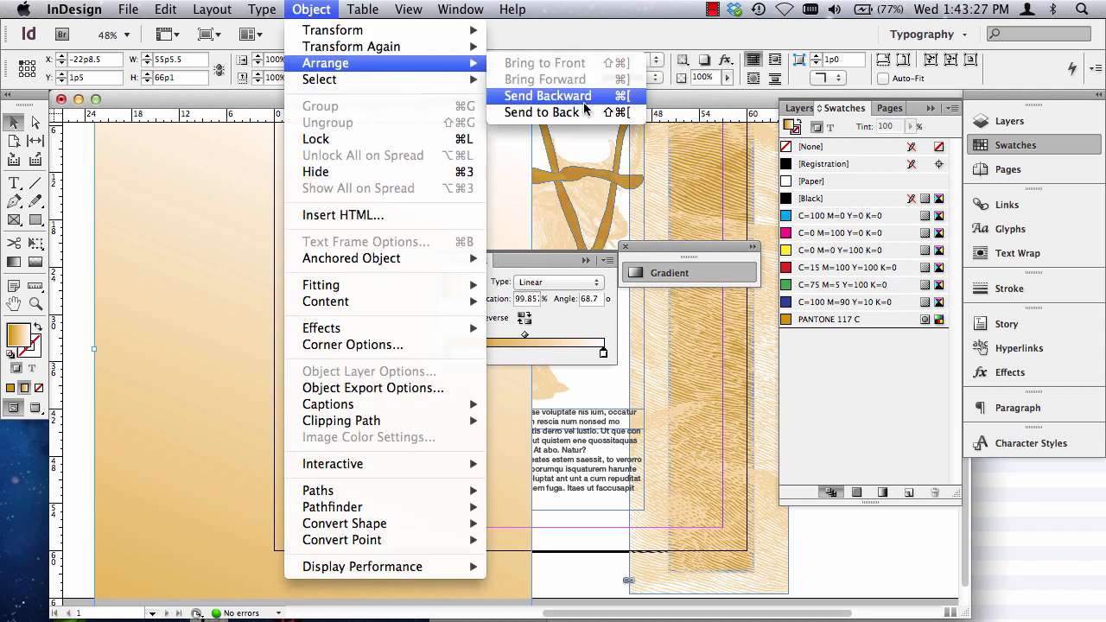
left_click(570, 113)
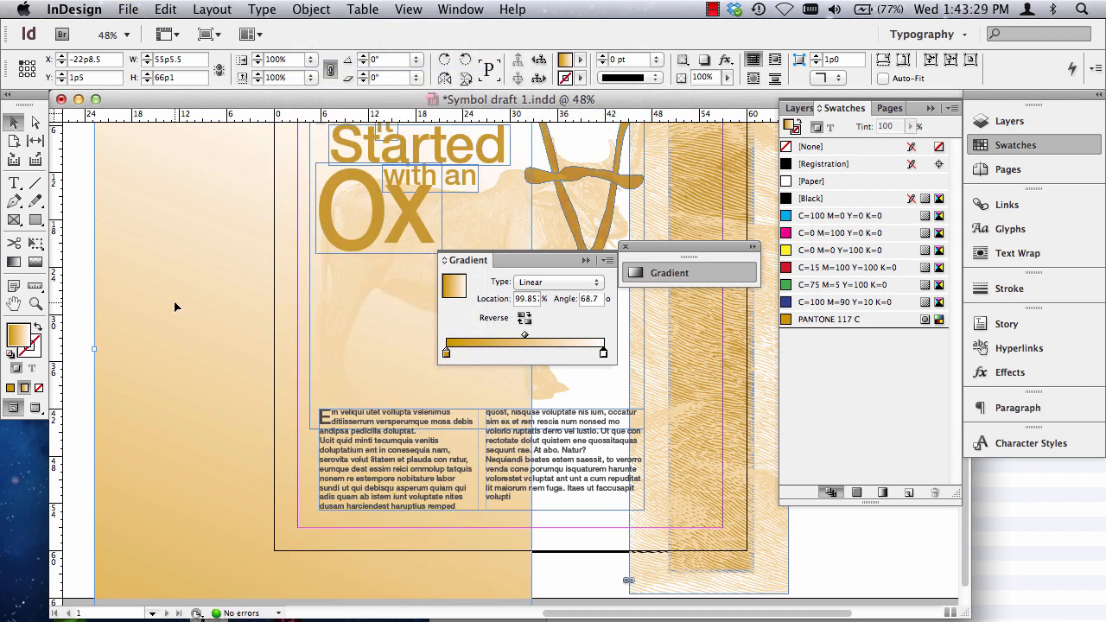
- Dock the Gradient panel again and fit the gradient rectangle over the page's bleed at X -7p0, Y -3p0.5, about 74p3 by 68p6.5
key("super+minus")
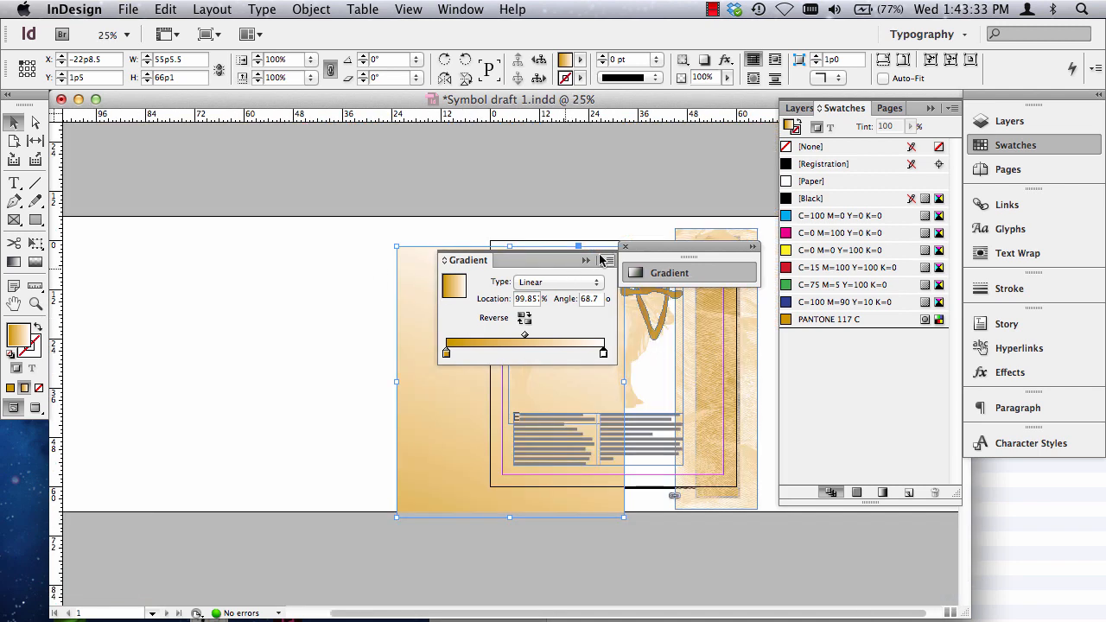
mouse_move(654, 268)
left_mouse_down()
mouse_move(938, 285)
mouse_move(1019, 298)
mouse_move(1021, 311)
left_mouse_up()
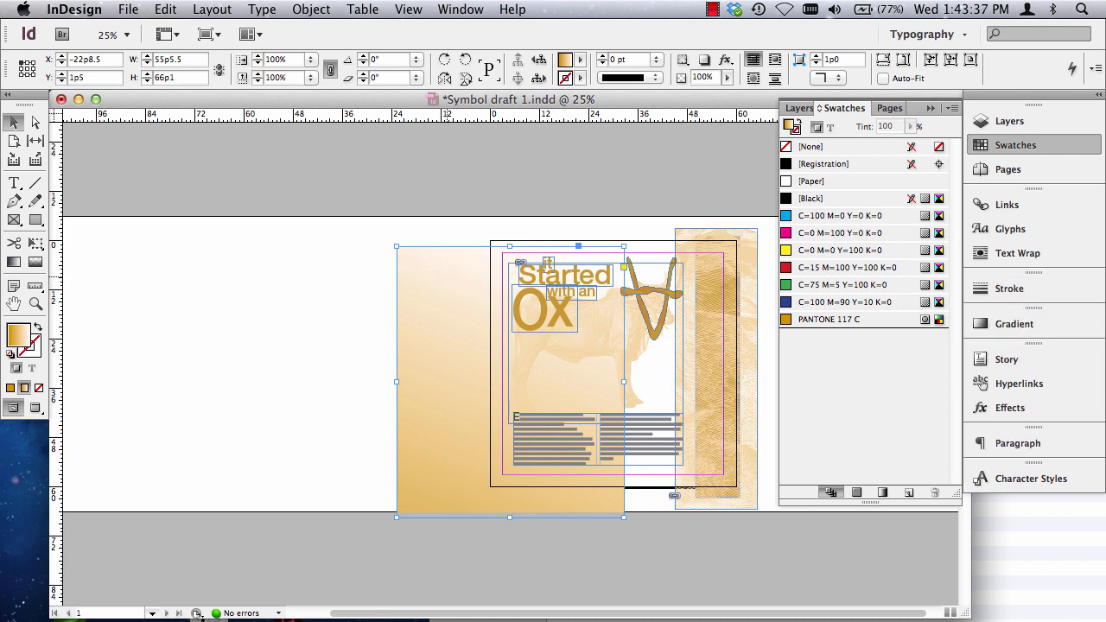
left_click_drag(451, 273, 515, 255)
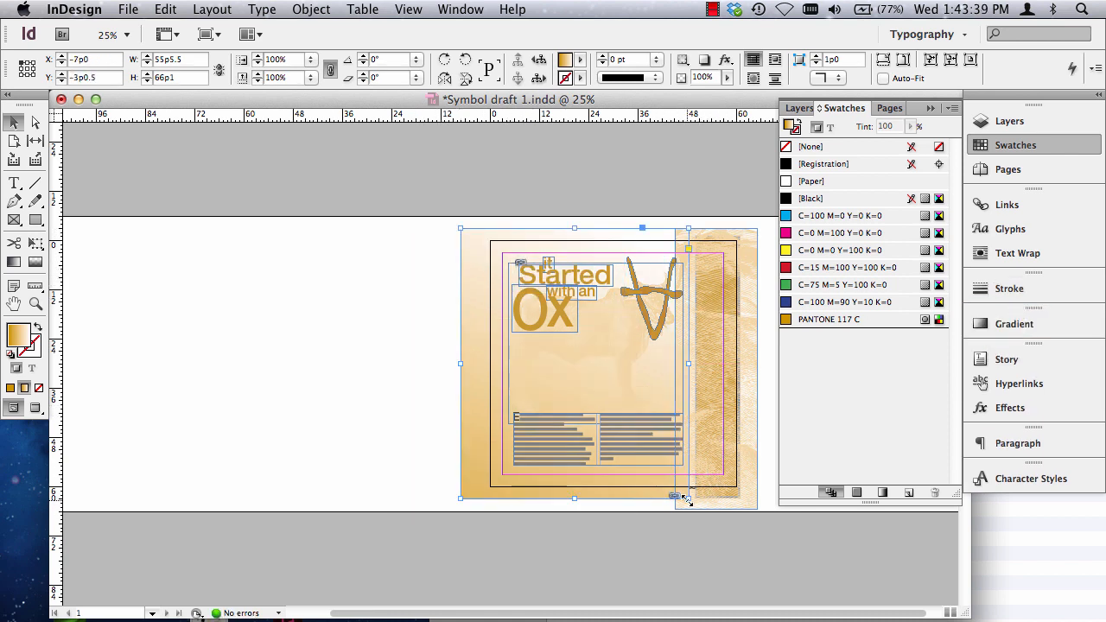
left_click_drag(688, 498, 766, 509)
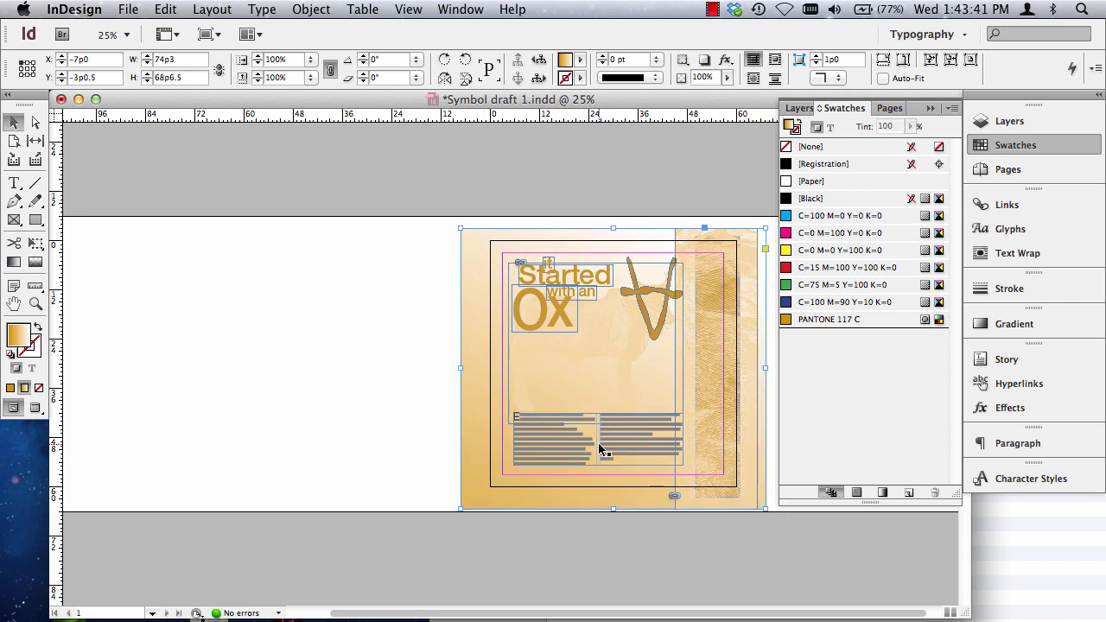
- Redraw the background rectangle's gradient upward from below its lower-left corner, ending near the ox's belly
left_click(35, 303)
left_click_drag(430, 207, 839, 533)
left_click(14, 263)
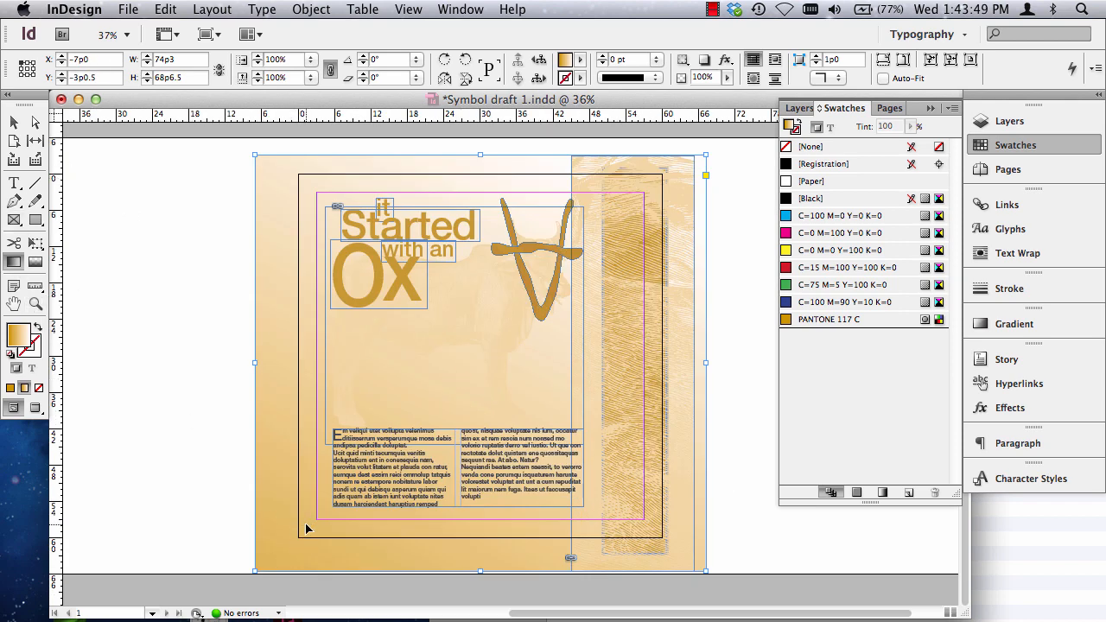
key("super+minus")
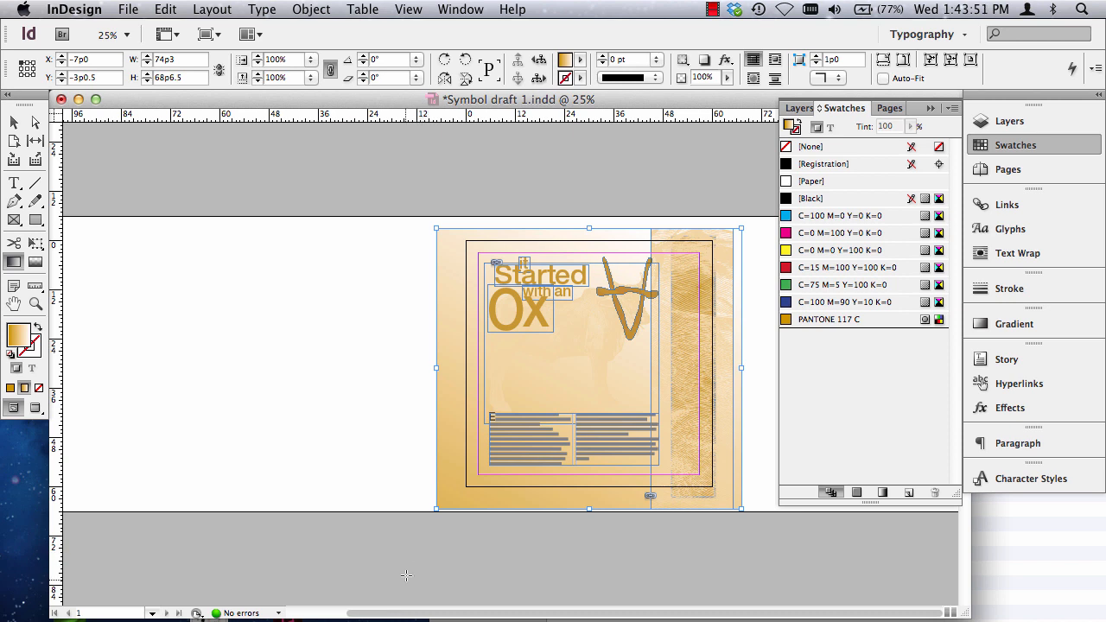
left_click_drag(403, 591, 503, 286)
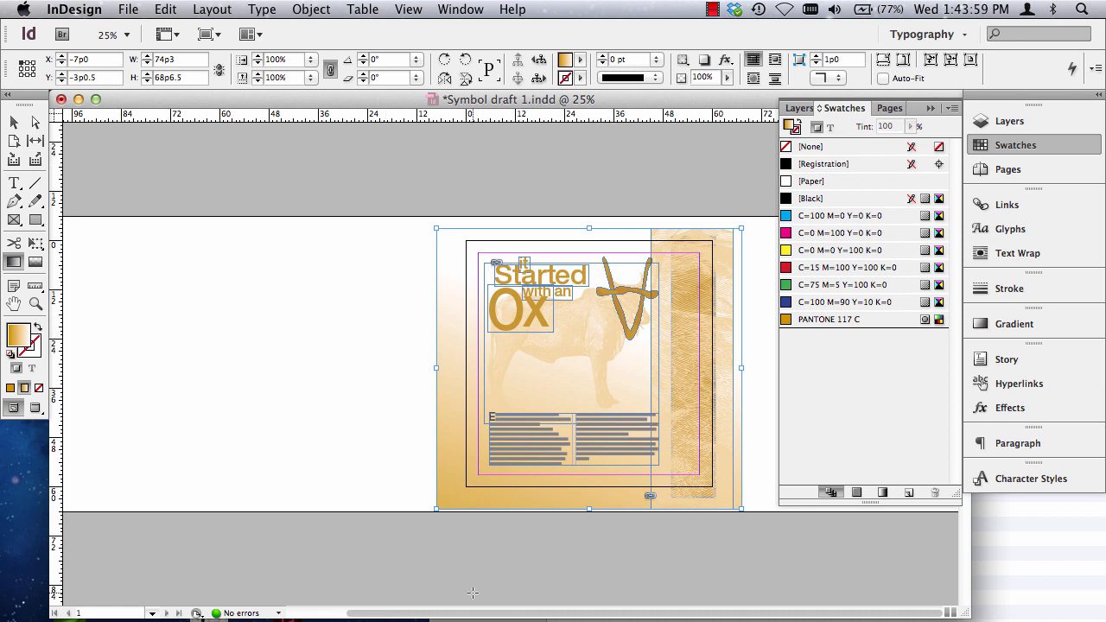
left_click_drag(431, 597, 505, 373)
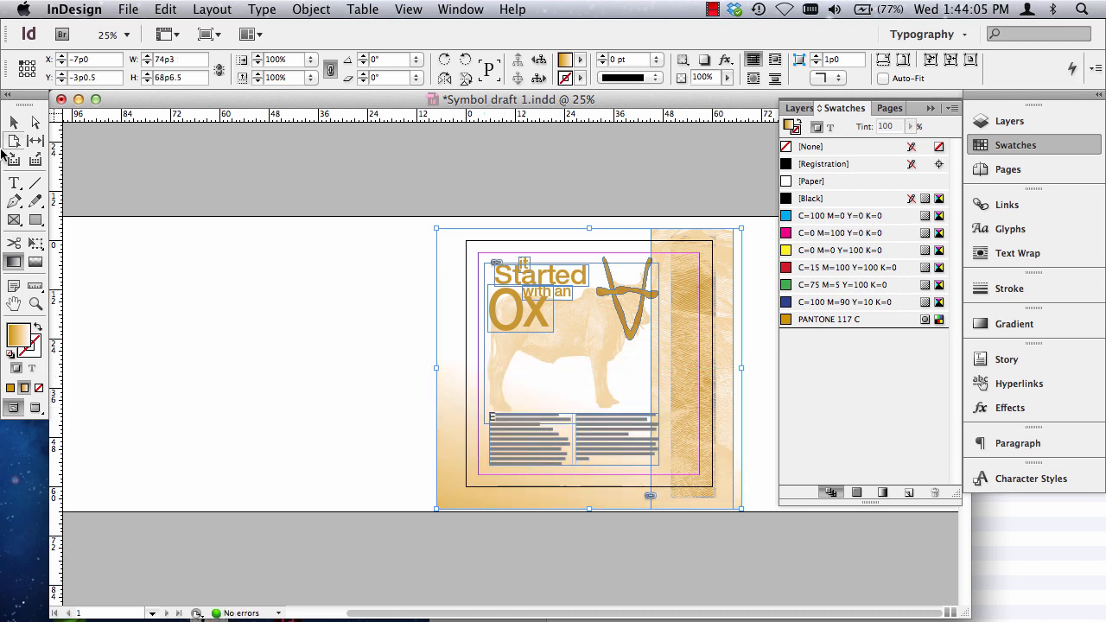
- Deselect the background, check the whole page in Preview mode, and return to Normal view
left_click(15, 121)
left_click(388, 394)
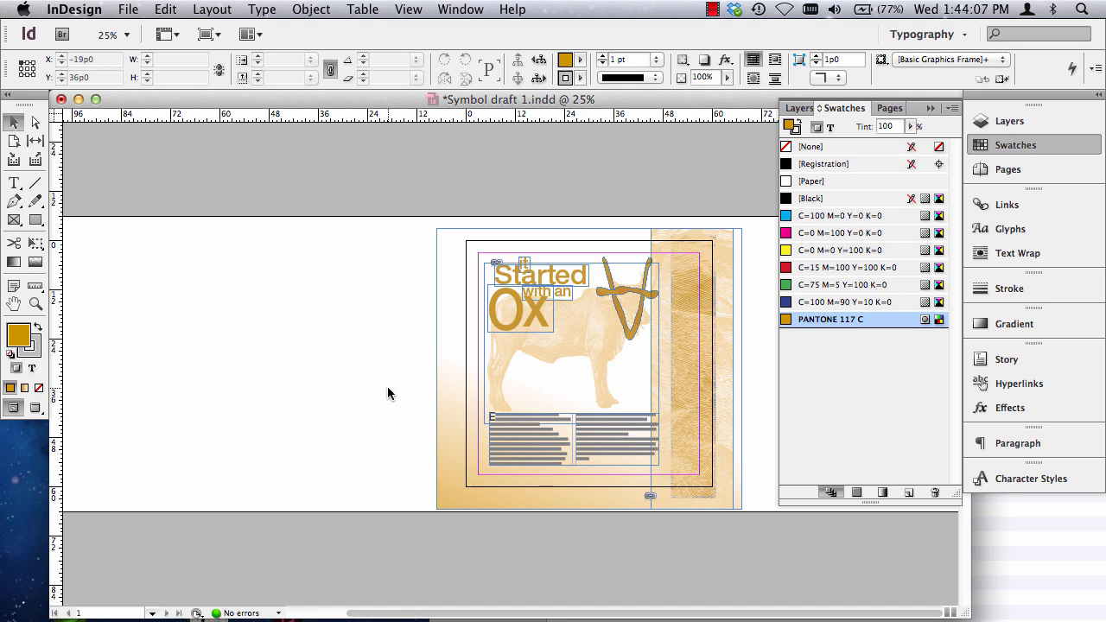
key("w")
left_click(35, 303)
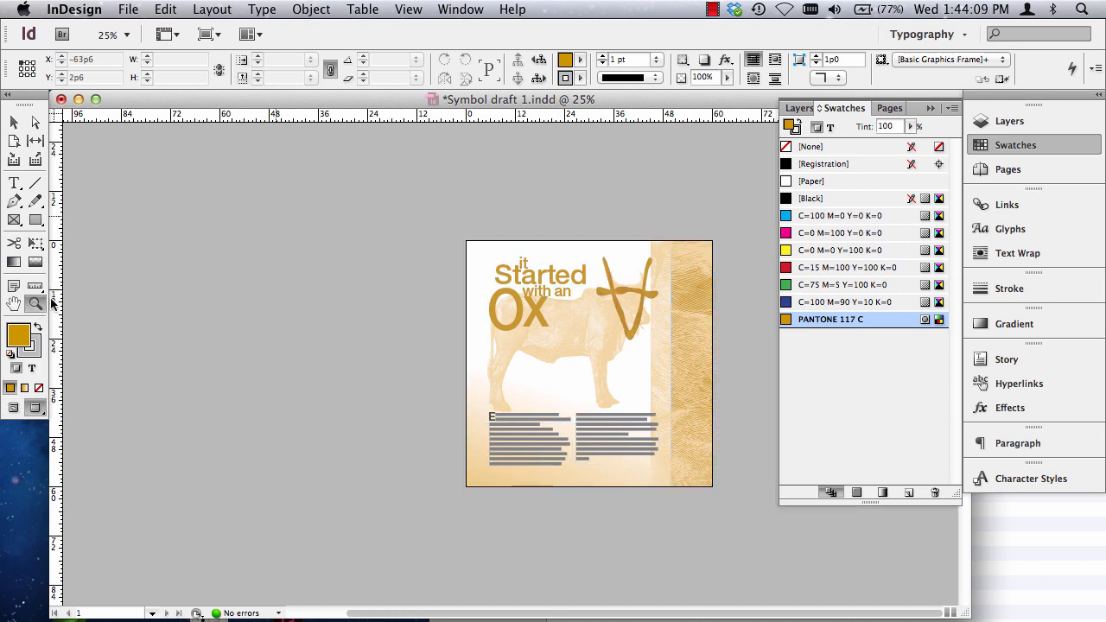
left_click_drag(421, 205, 774, 507)
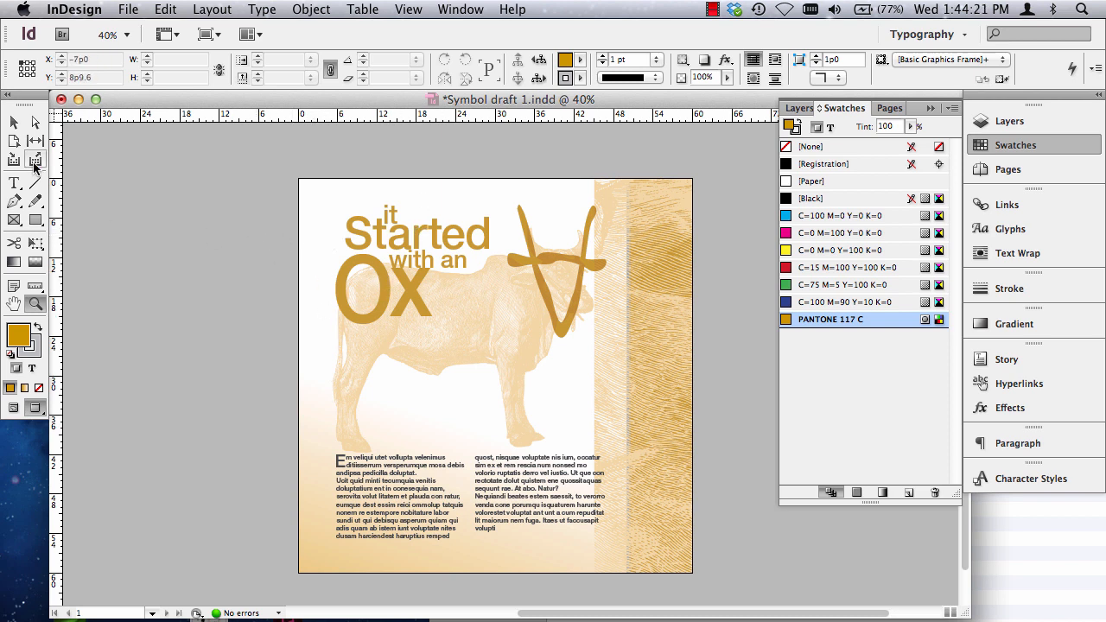
key("w")
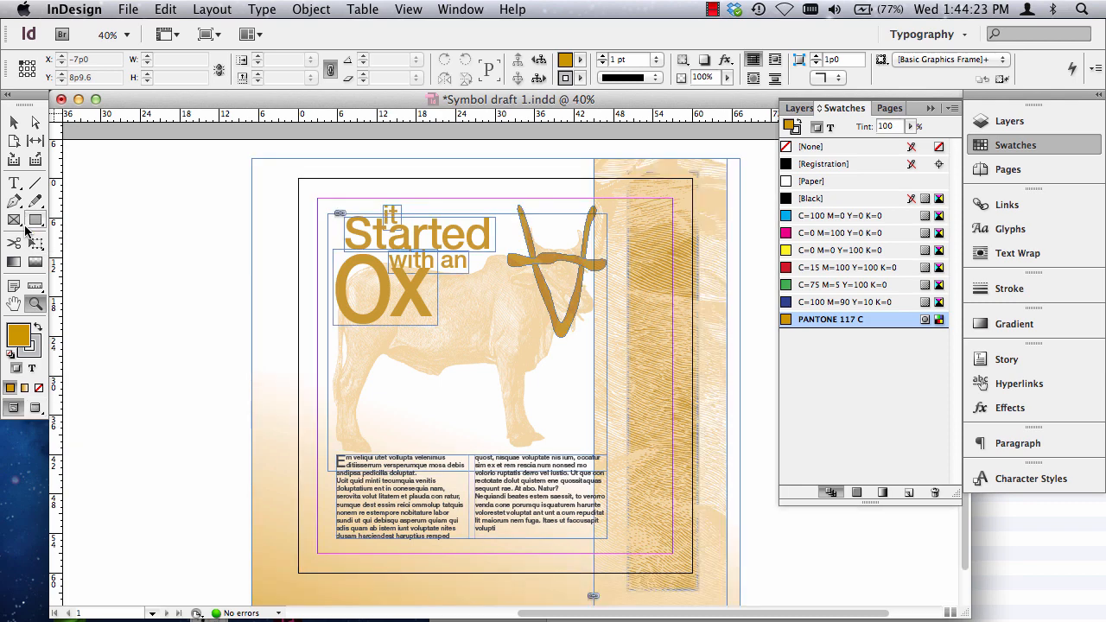
- Duplicate the "Ox" text frame onto the pasteboard beside the page for a close-up view
left_click(14, 122)
left_click(383, 305)
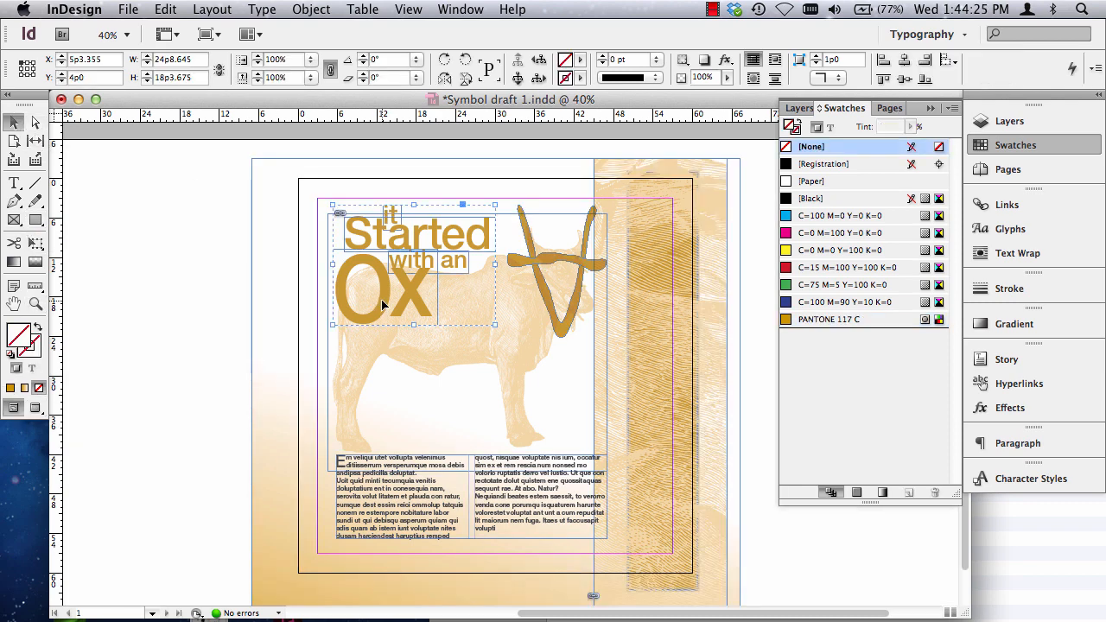
left_click_drag(387, 304, 156, 286)
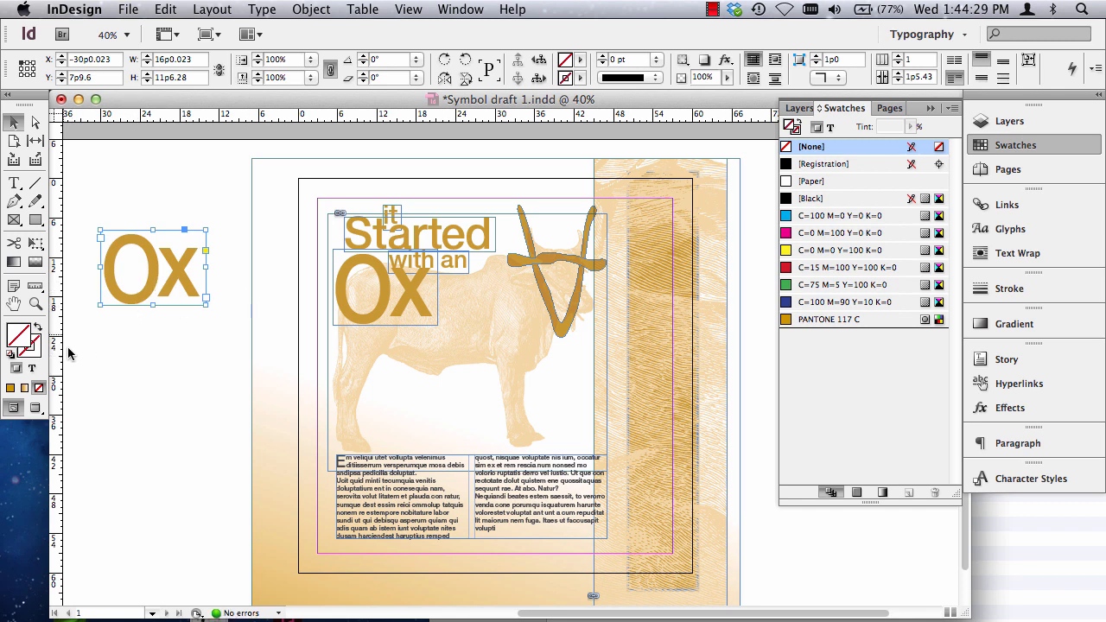
left_click(36, 303)
left_click_drag(226, 208, 75, 348)
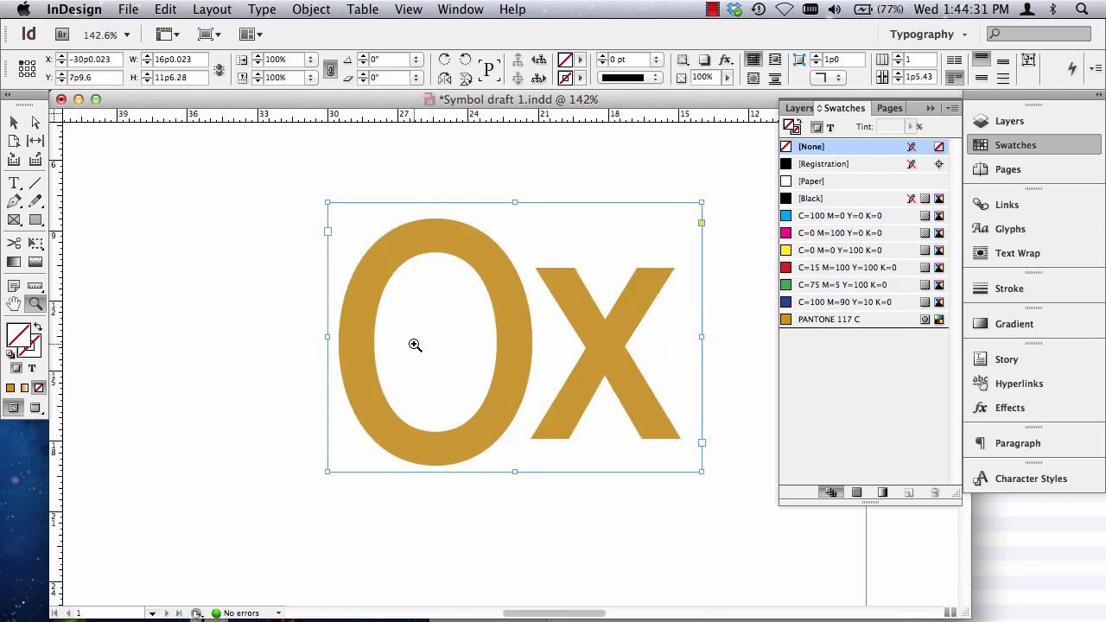
- Try a vertical gradient fill on the duplicated "Ox" frame's container and reset its fill to [None]
left_click(13, 122)
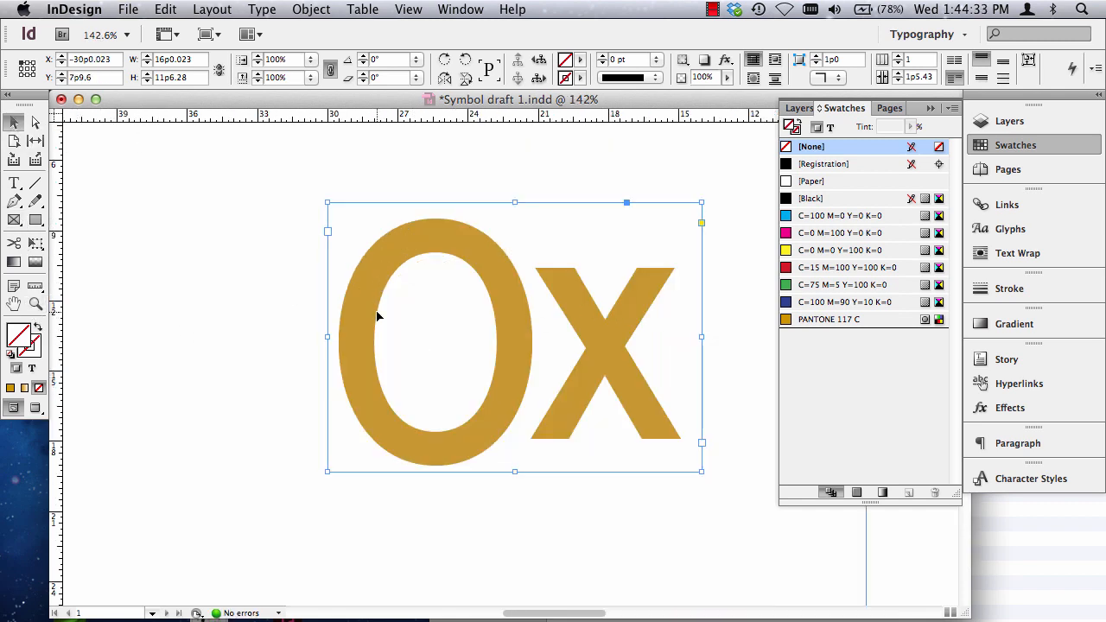
left_click(13, 262)
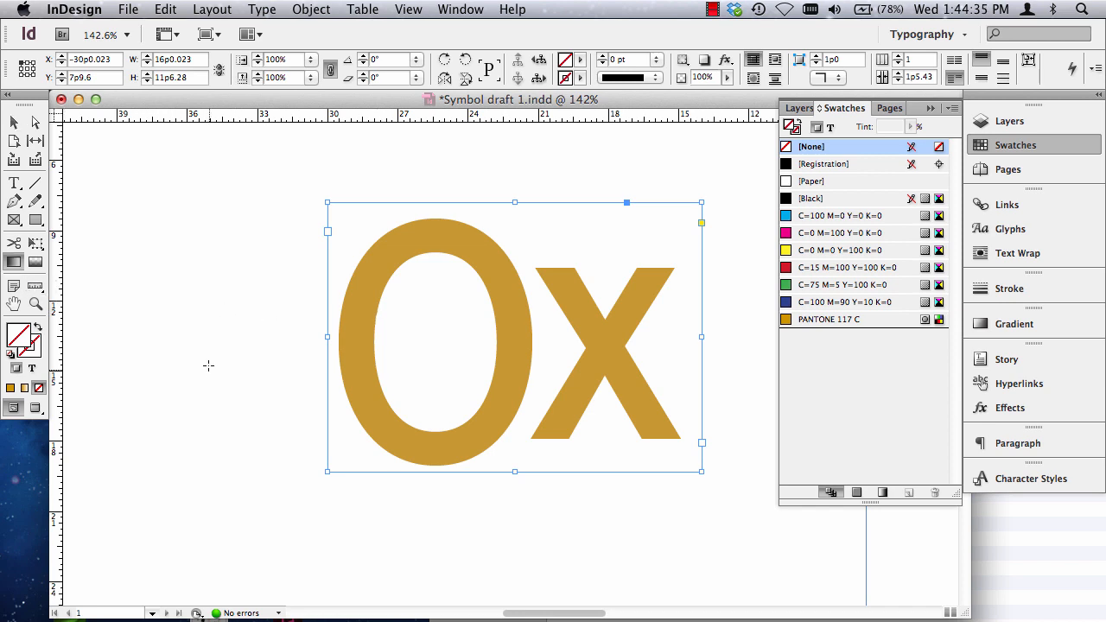
left_click_drag(454, 459, 458, 215)
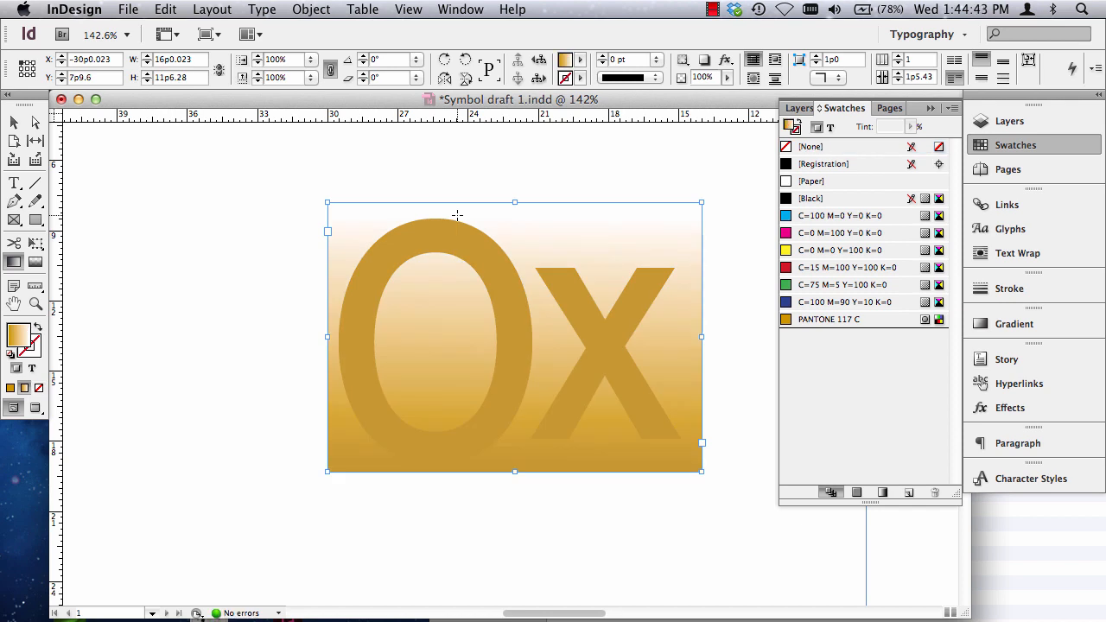
left_click(800, 144)
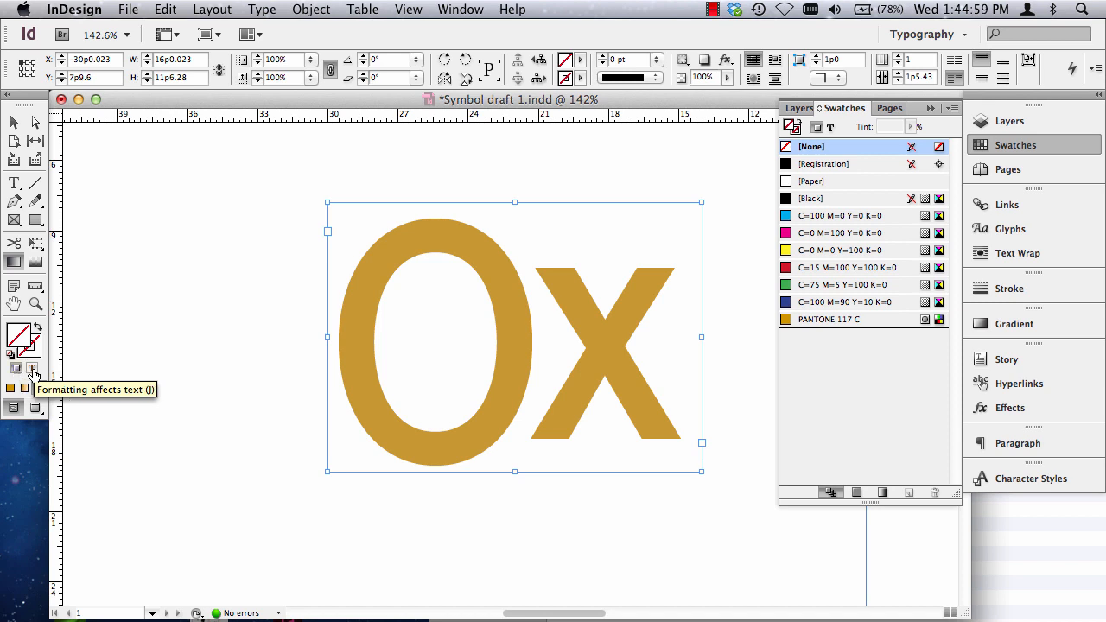
- Make formatting affect the text and apply a vertical 90° gradient to the "Ox" lettering, running from its base to above its top
left_click(33, 370)
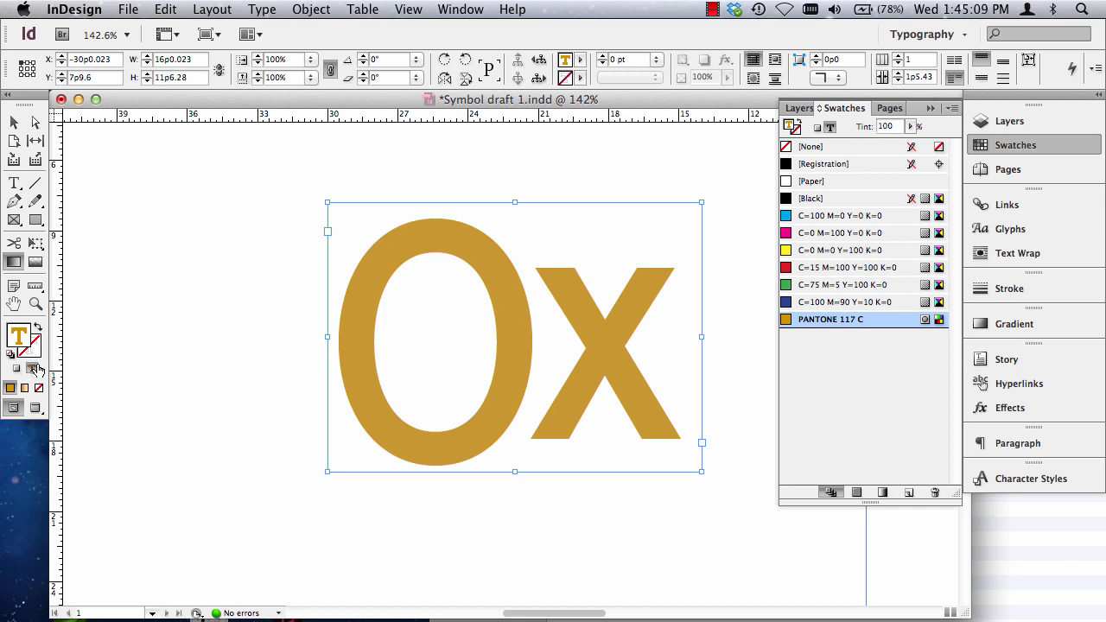
left_click(817, 128)
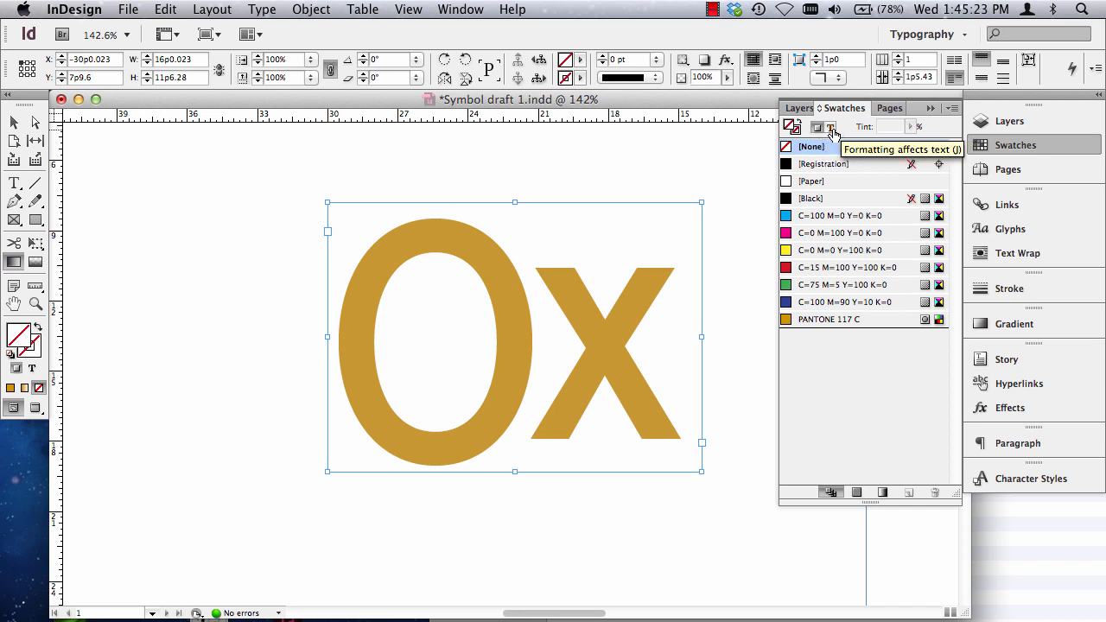
left_click(832, 128)
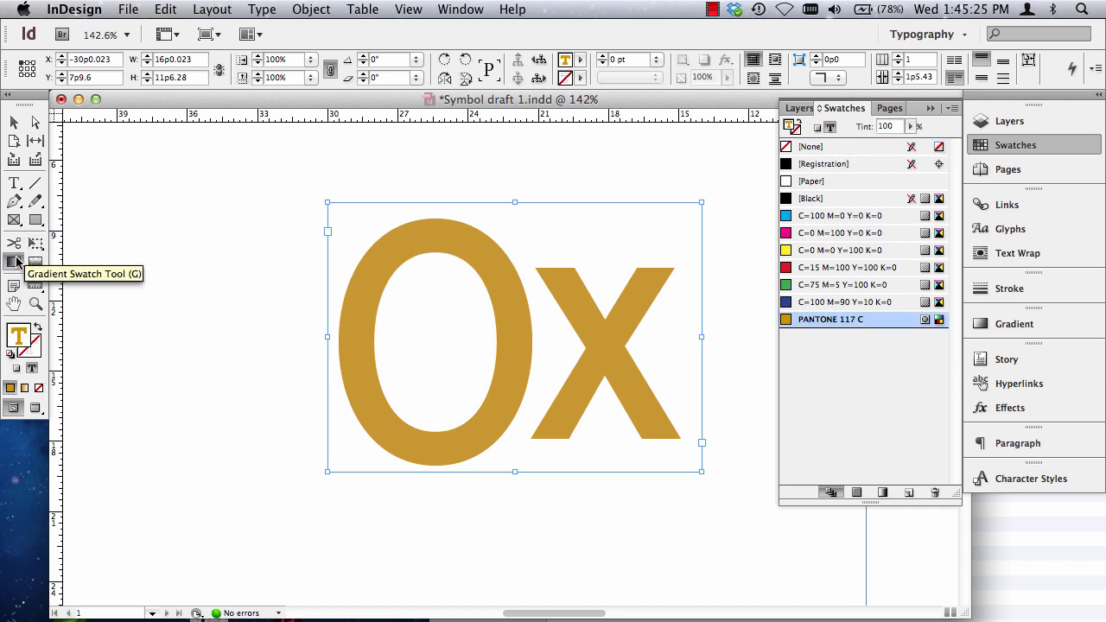
left_click_drag(383, 395, 454, 220)
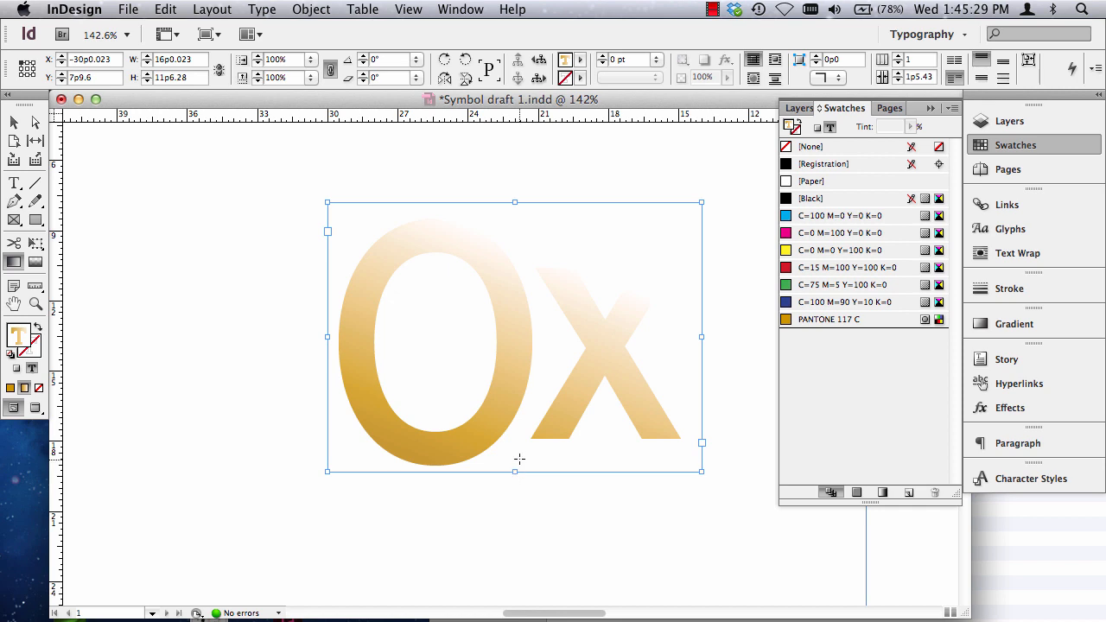
left_click_drag(519, 459, 519, 197)
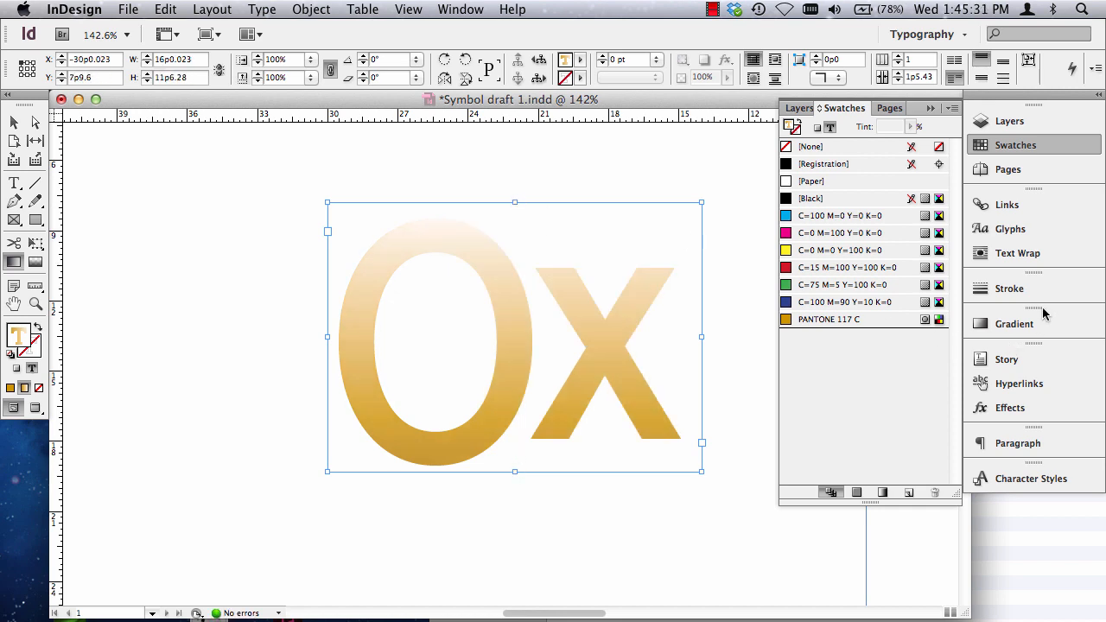
- Float the expanded Swatches panel over the document and open the Gradient panel alongside it
left_click(1002, 323)
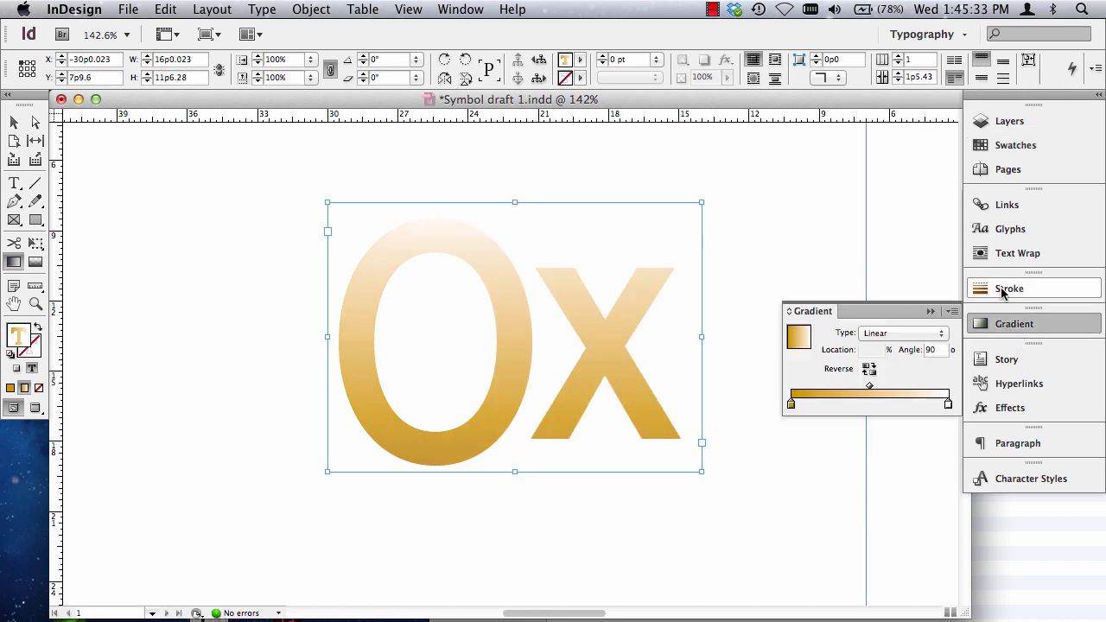
left_click_drag(1005, 144, 717, 144)
left_click(688, 153)
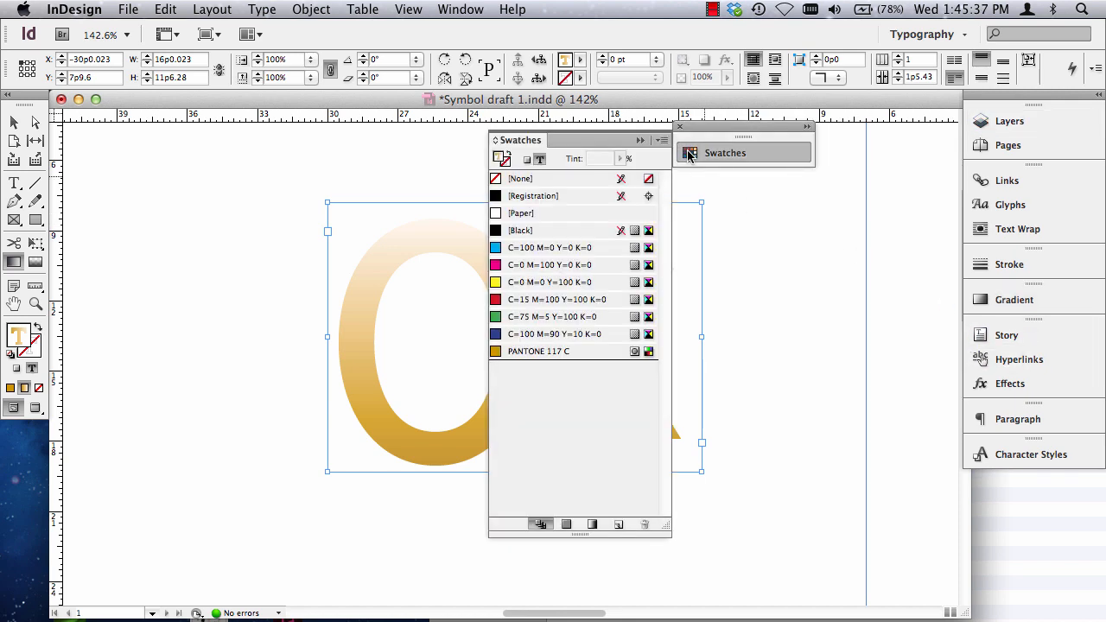
left_click(985, 301)
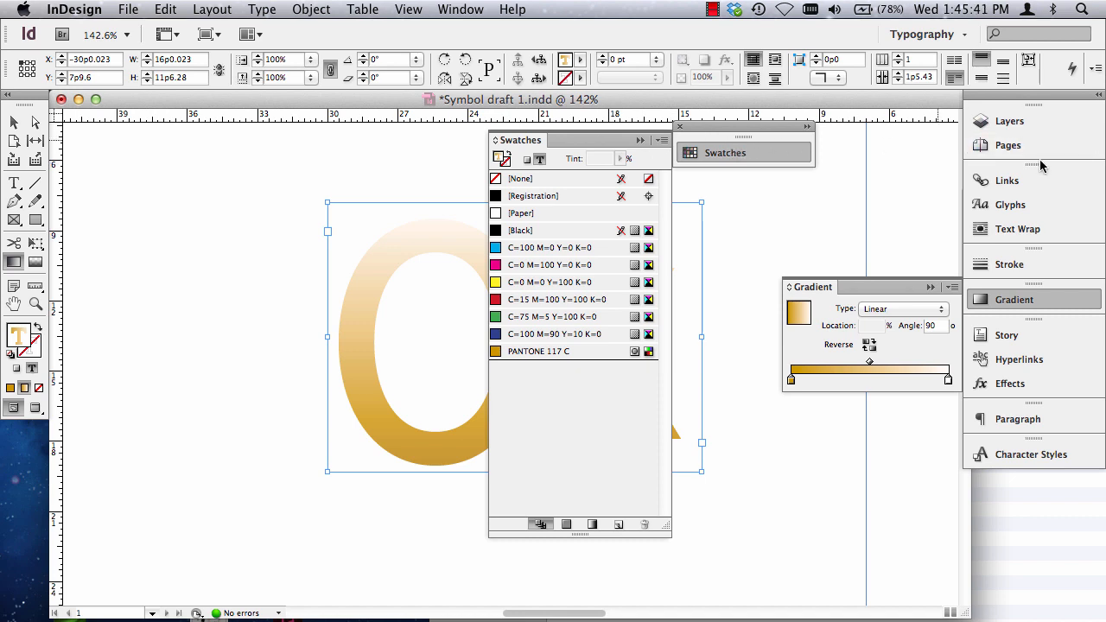
left_click_drag(726, 124, 872, 127)
left_click(838, 158)
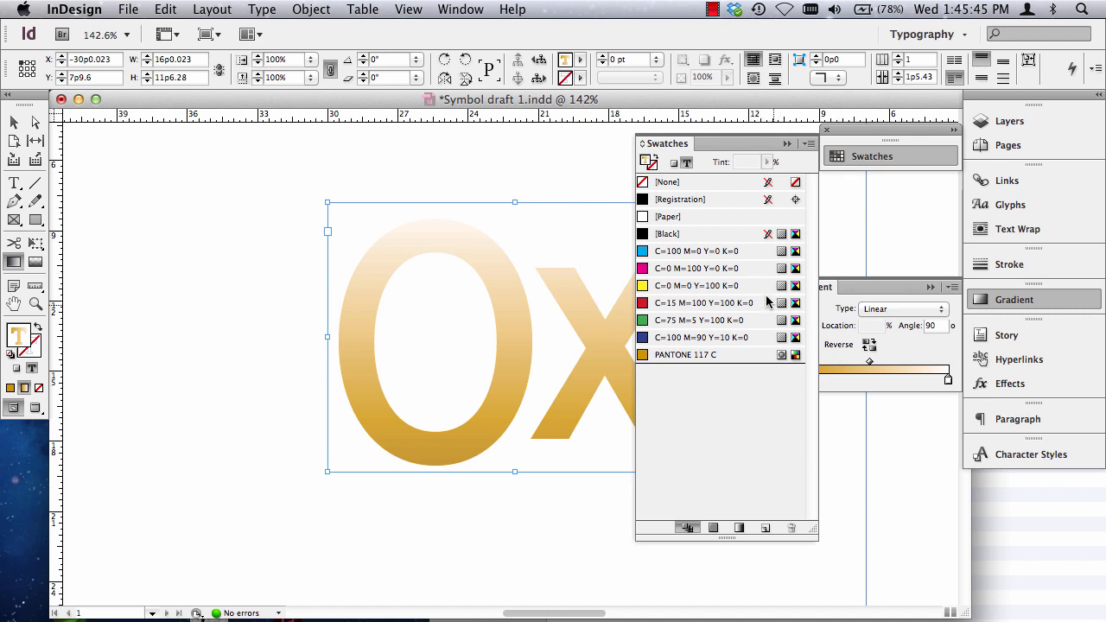
- Color the "Ox" lettering gradient's end stop [Black] and add intermediate stops at about 73%, near the middle and at about 27%
left_click(864, 290)
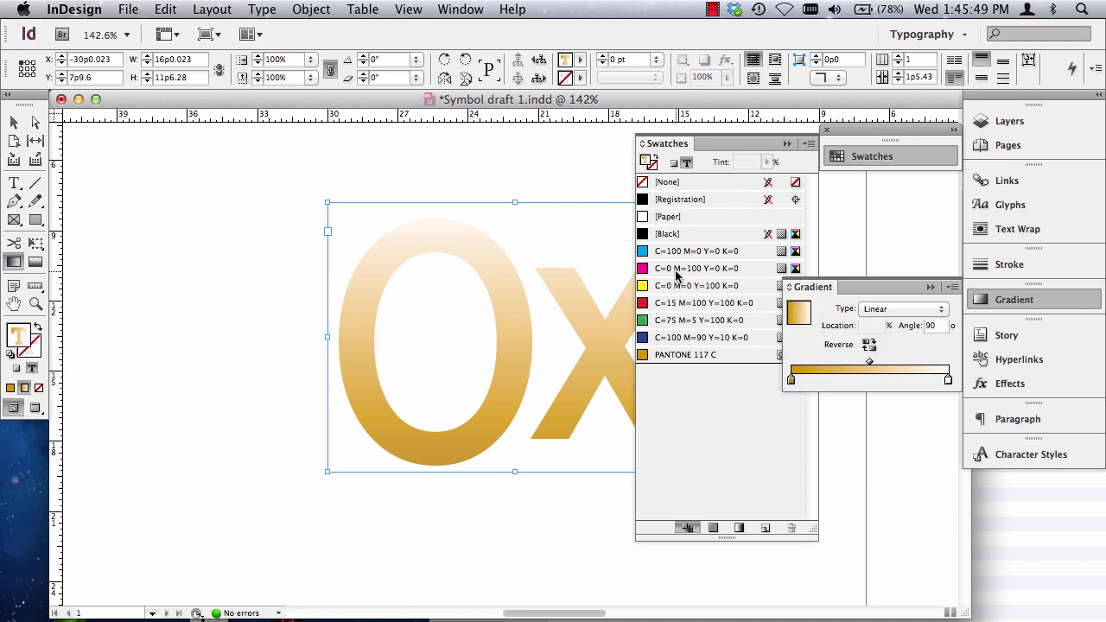
left_click(641, 236)
left_click_drag(640, 236, 906, 380)
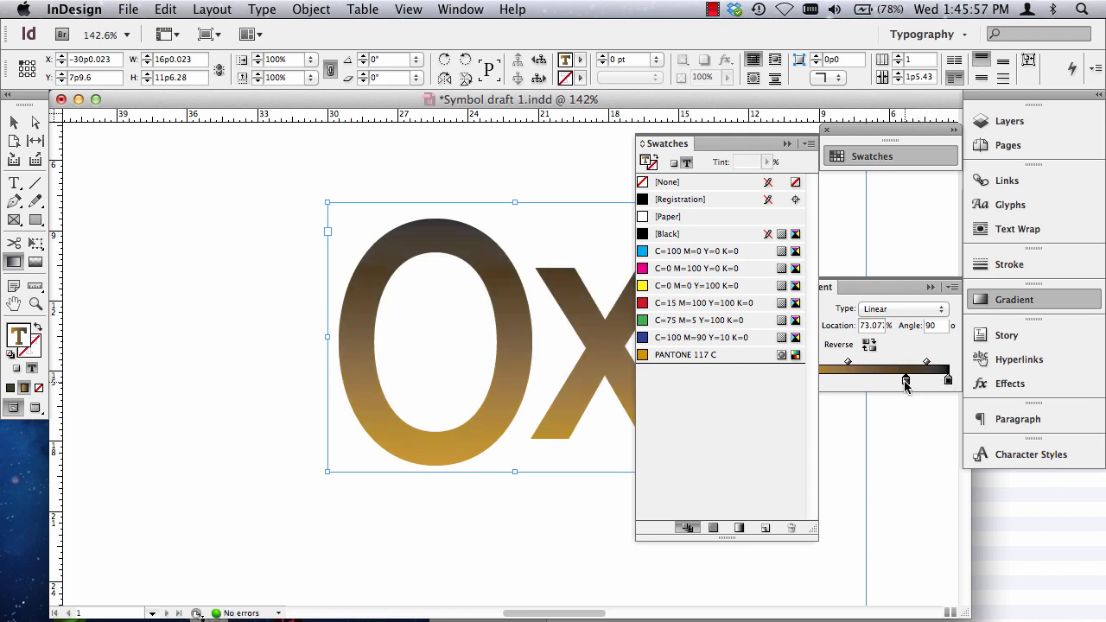
left_click(786, 143)
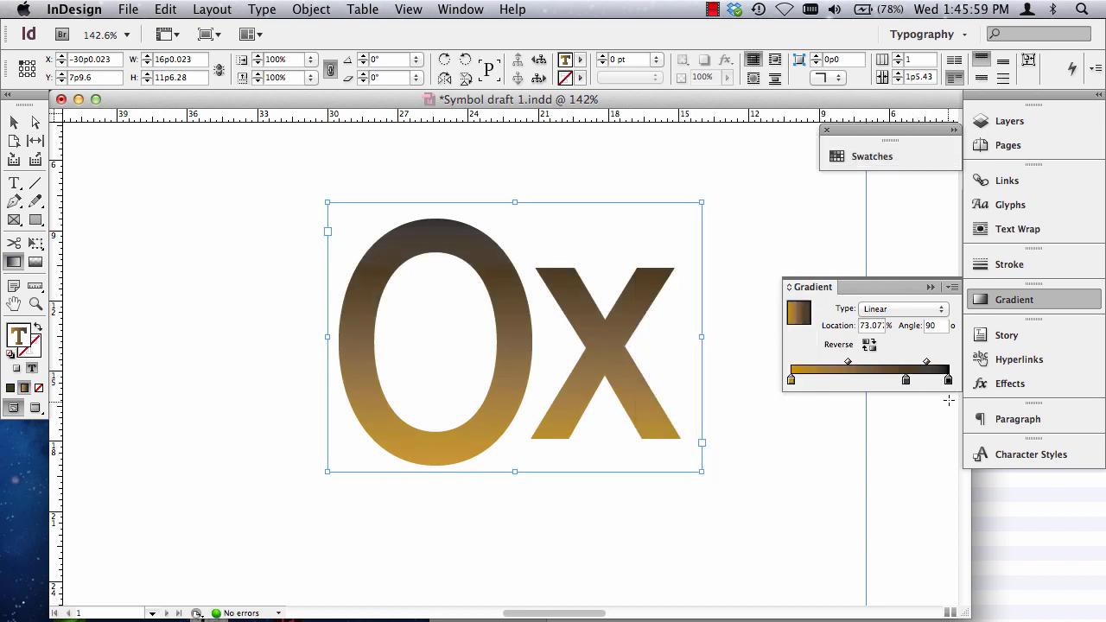
left_click_drag(868, 383, 834, 384)
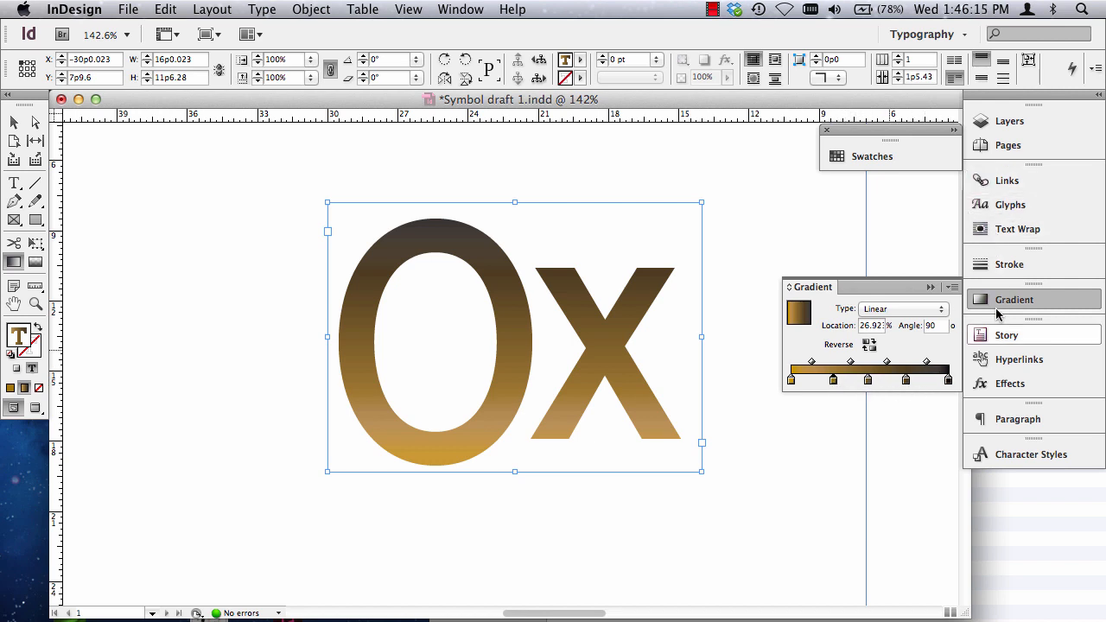
- Expand the Swatches panel clear of the Gradient panel and move the gradient's second stop to about 22%
left_click(867, 157)
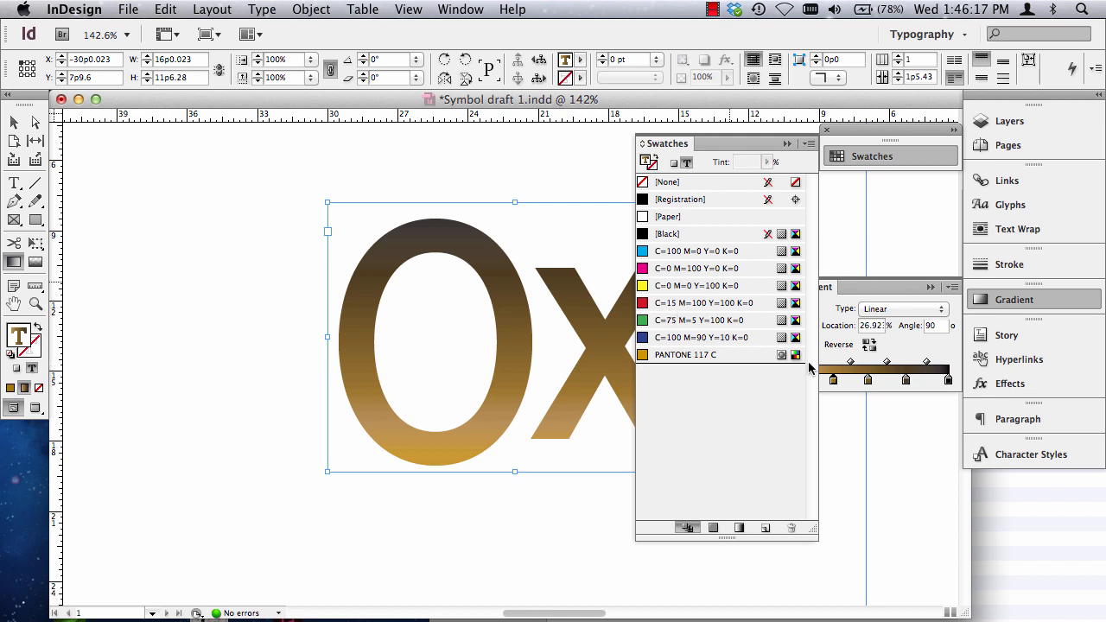
left_click_drag(739, 146, 685, 144)
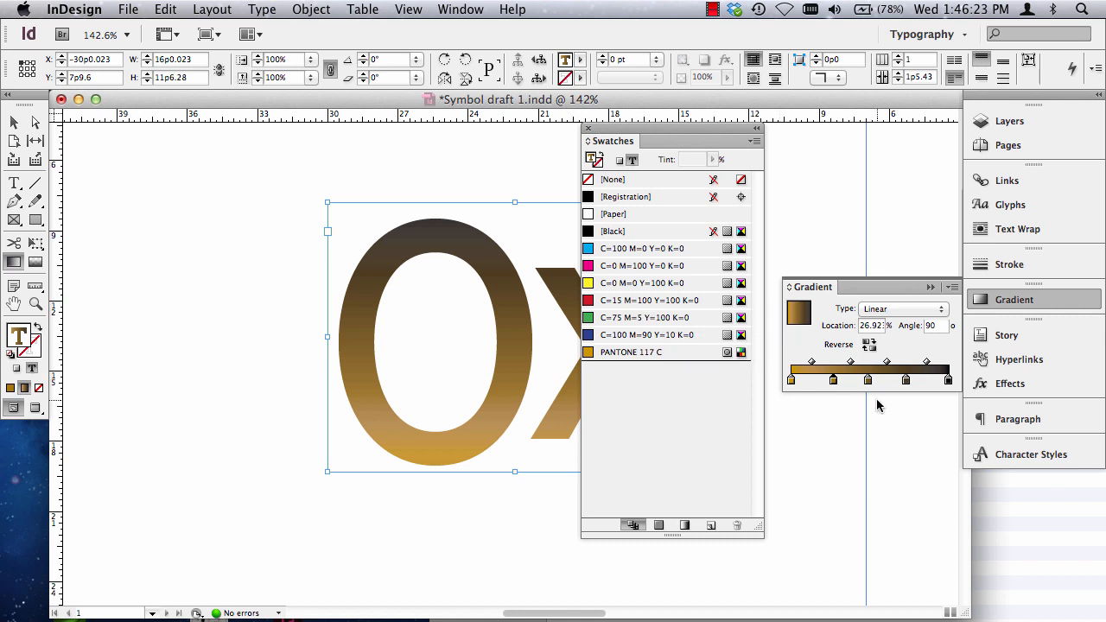
left_click_drag(834, 381, 825, 380)
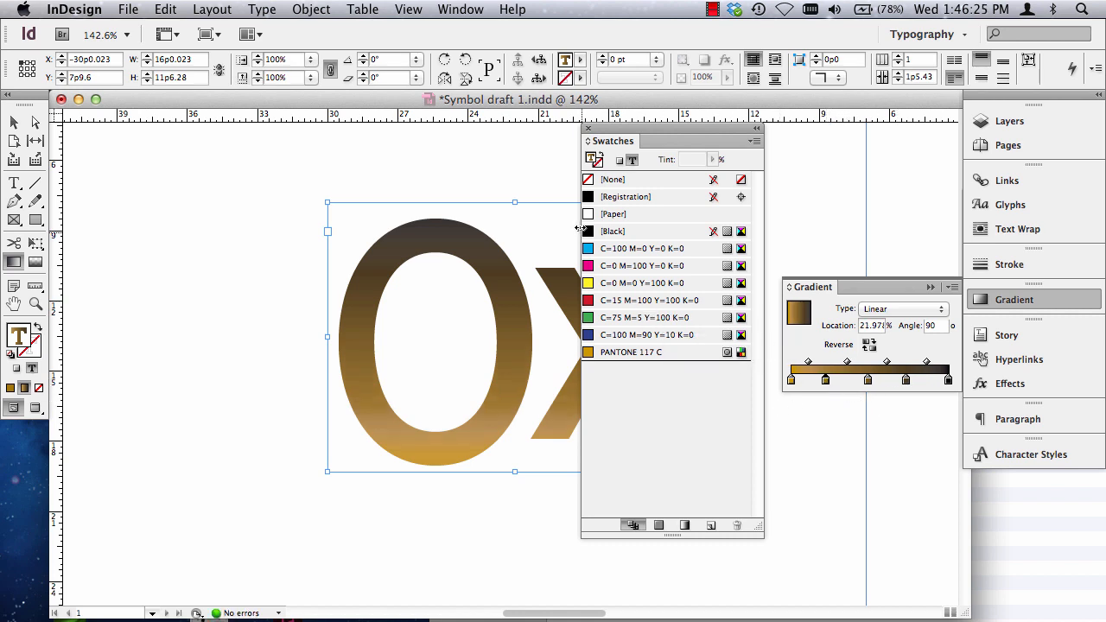
left_click_drag(595, 231, 852, 388)
left_click(591, 233)
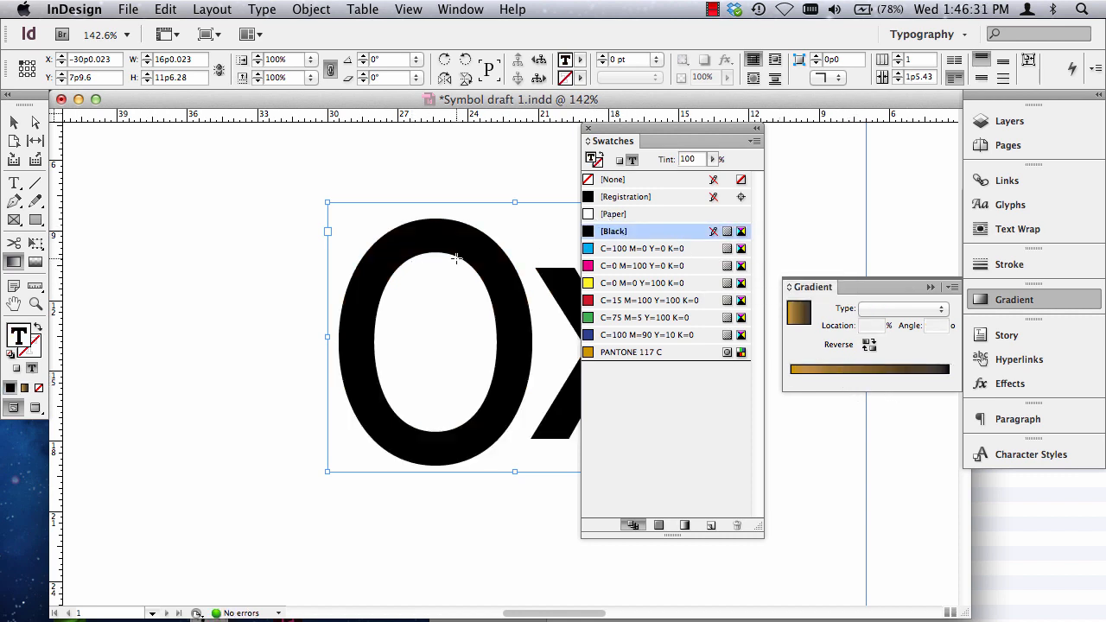
key("period")
- Add two [Black] stops to the lettering gradient, at about 33% and 60%
left_click(844, 381)
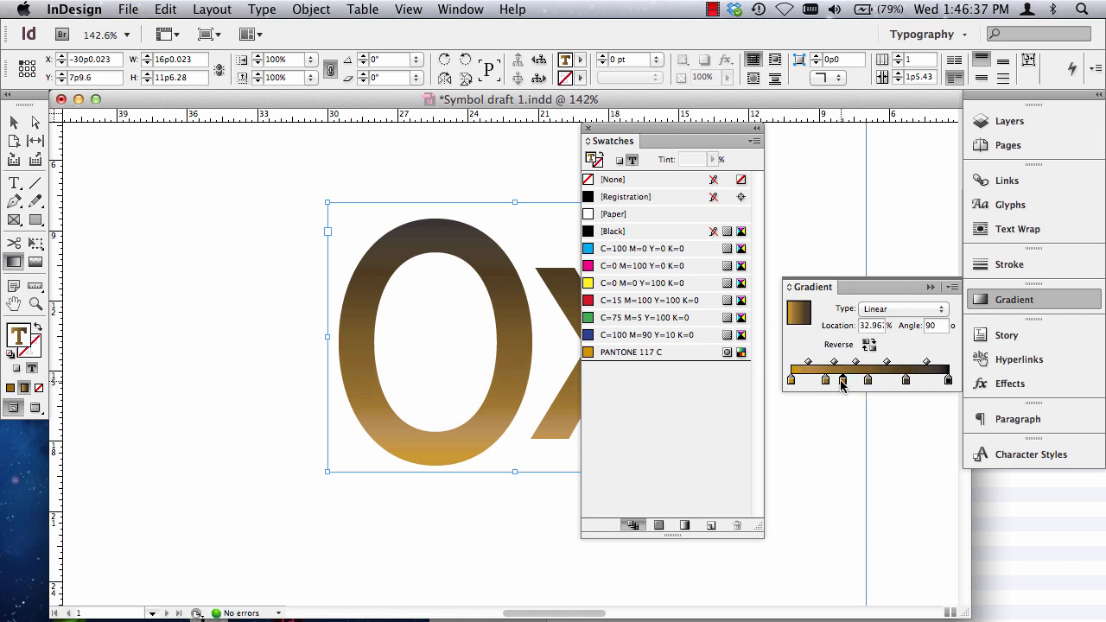
left_click_drag(607, 231, 843, 386)
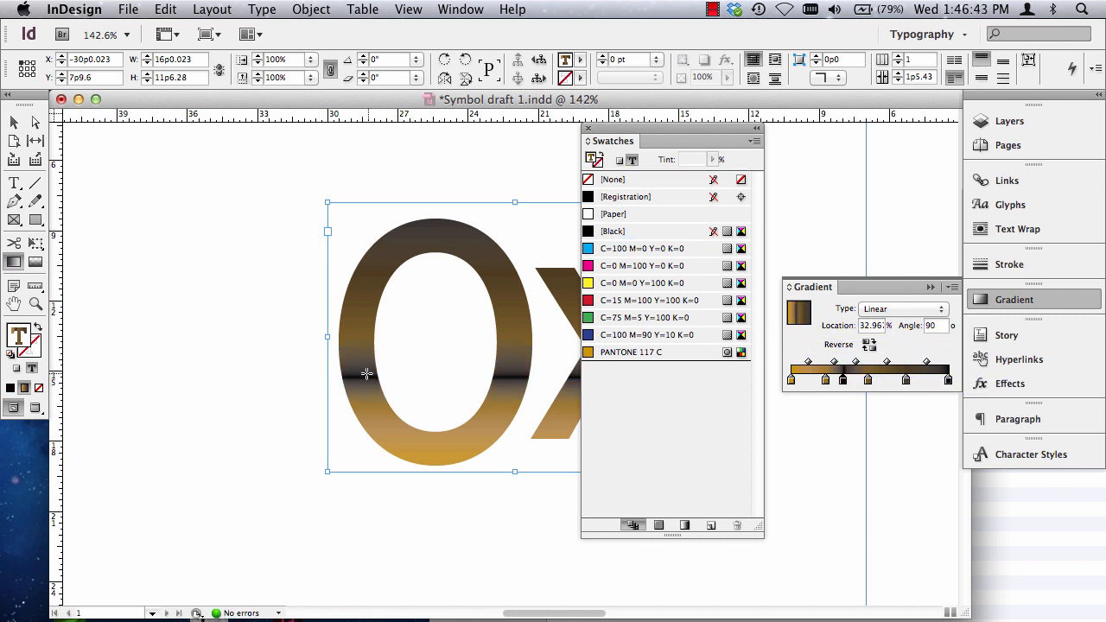
left_click(886, 380)
left_click_drag(612, 234, 888, 386)
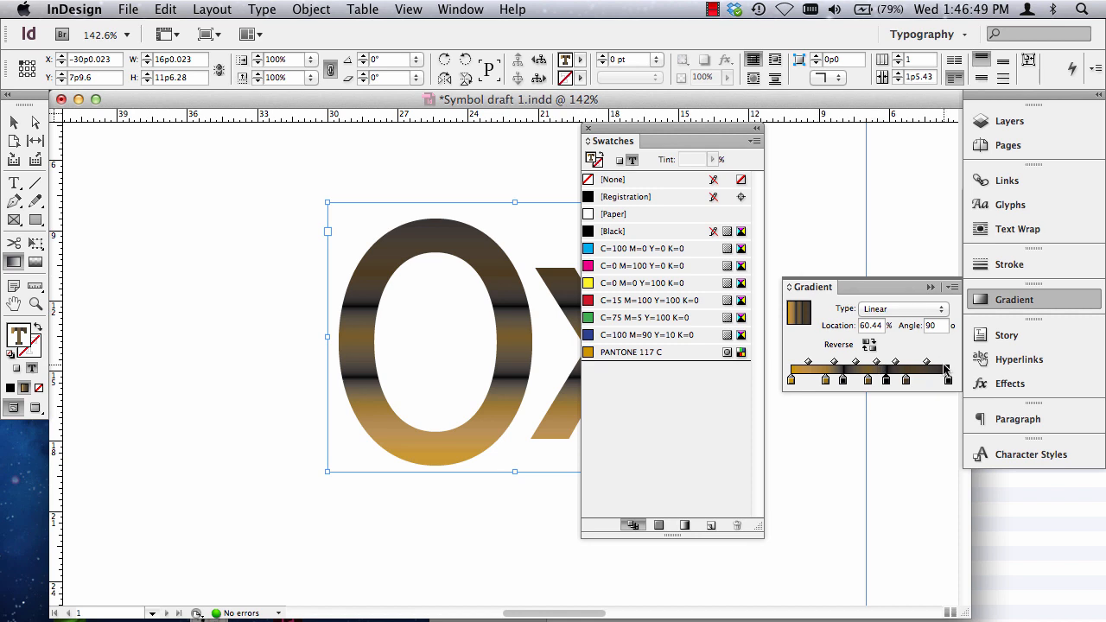
- Add a [Paper] stop to the gradient at about 86% for a bright highlight near the dark end
left_click(927, 380)
left_click_drag(596, 213, 927, 387)
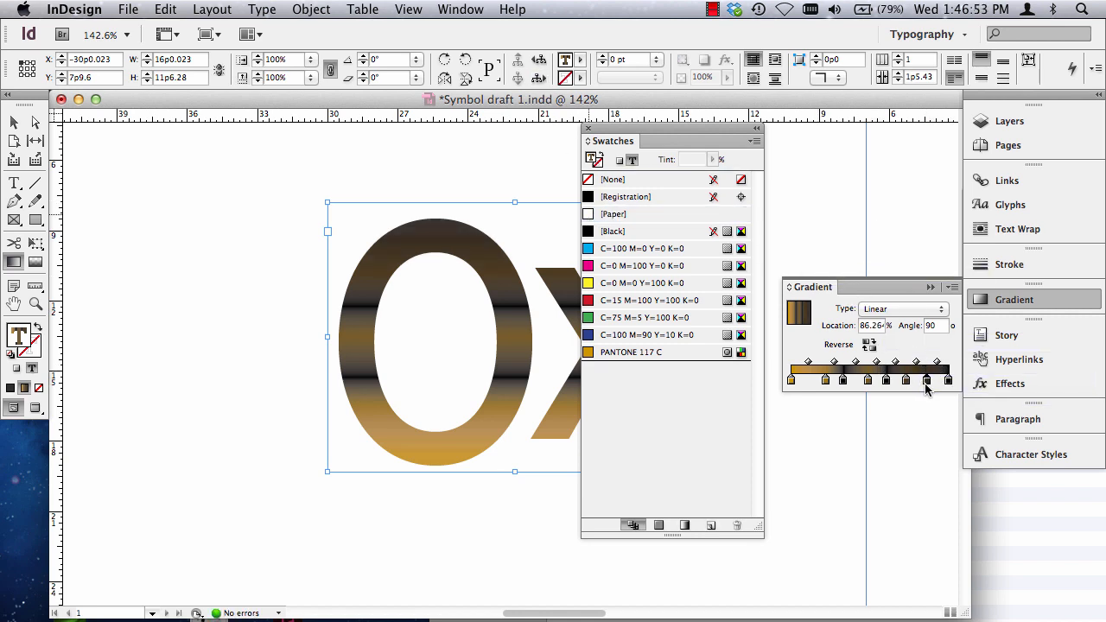
left_click_drag(595, 214, 928, 381)
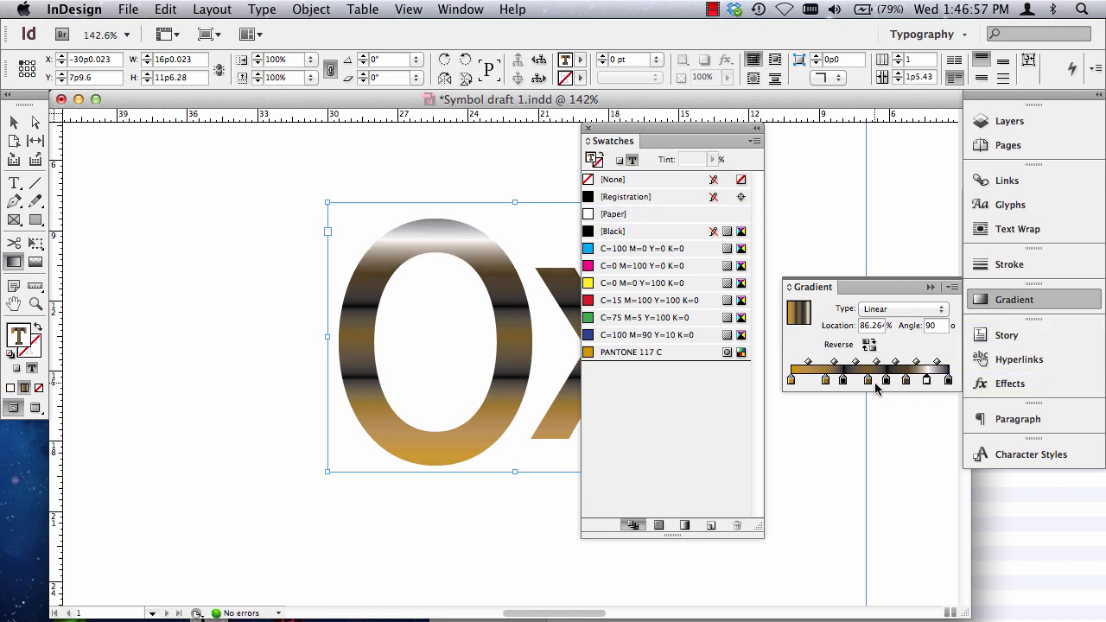
- Shift the second to fourth stops toward the gradient's start, the fourth to about 47%, and set the midpoint between second and third to 50%
left_click_drag(825, 381, 866, 381)
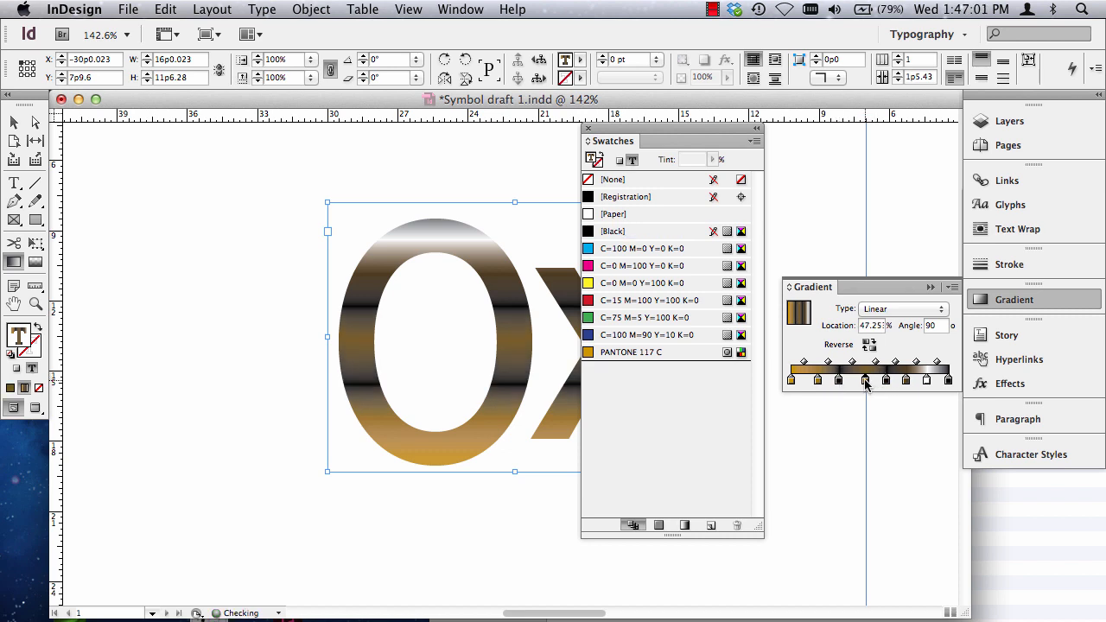
left_click(886, 381)
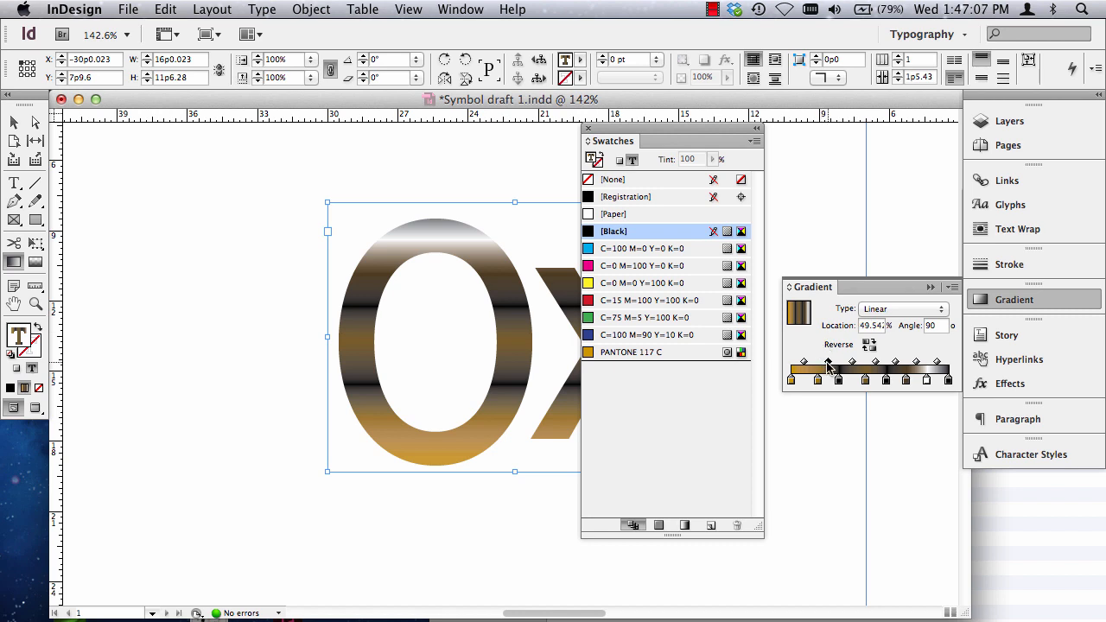
left_click_drag(828, 366, 838, 366)
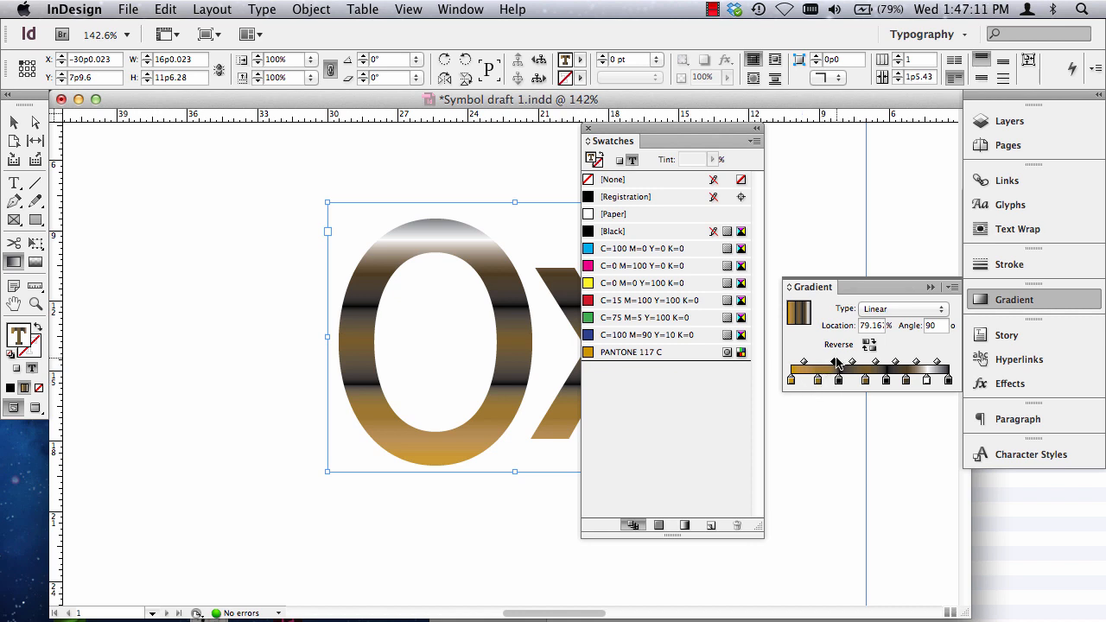
left_click_drag(834, 365, 825, 366)
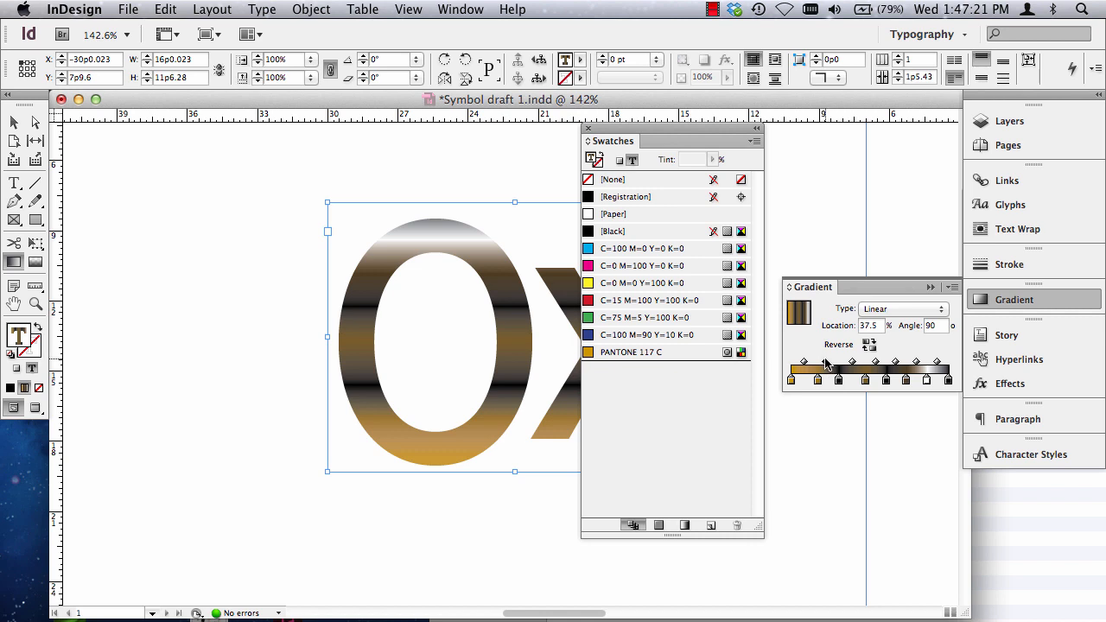
left_click_drag(825, 364, 827, 364)
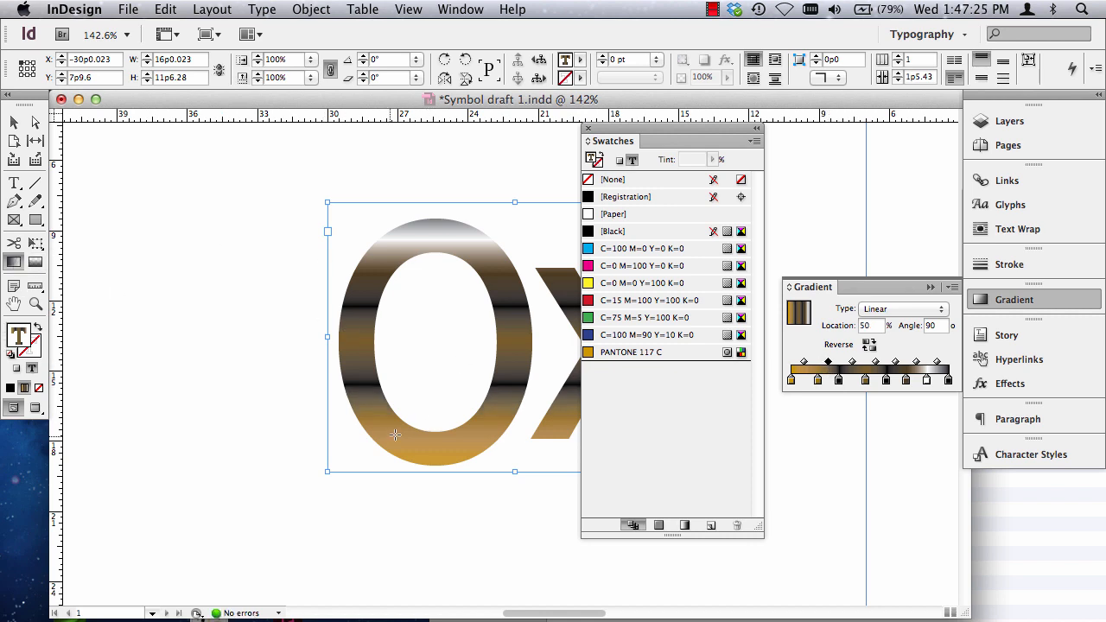
- Dock the Swatches panel and redraw the lettering gradient diagonally from the O's lower corner to the x's upper corner, at about 34°
left_click_drag(615, 143, 1022, 171)
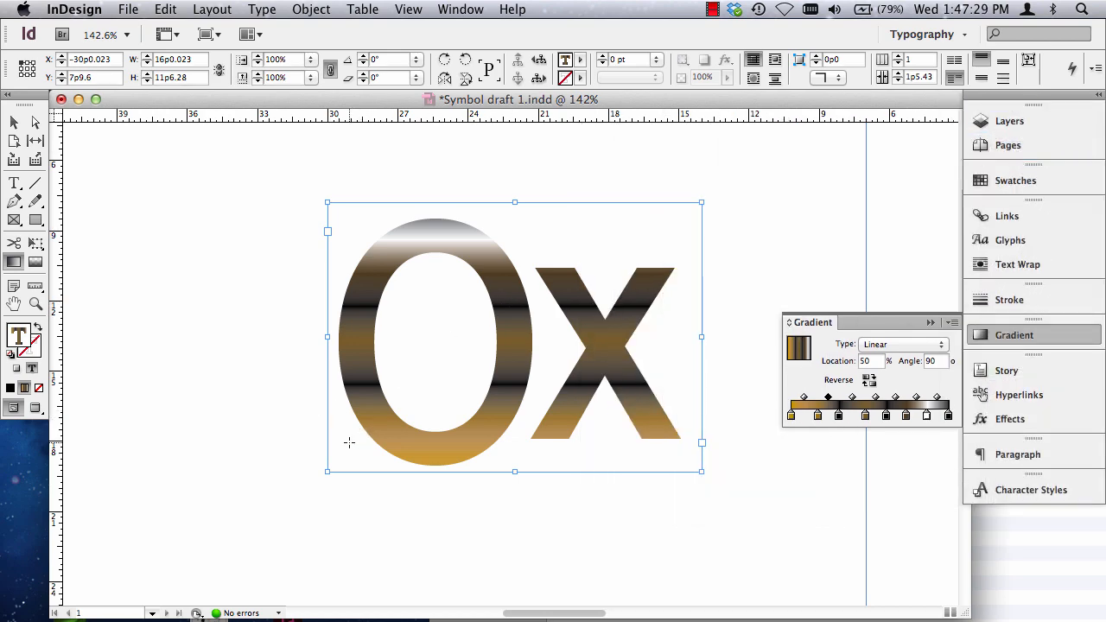
left_click_drag(349, 442, 648, 230)
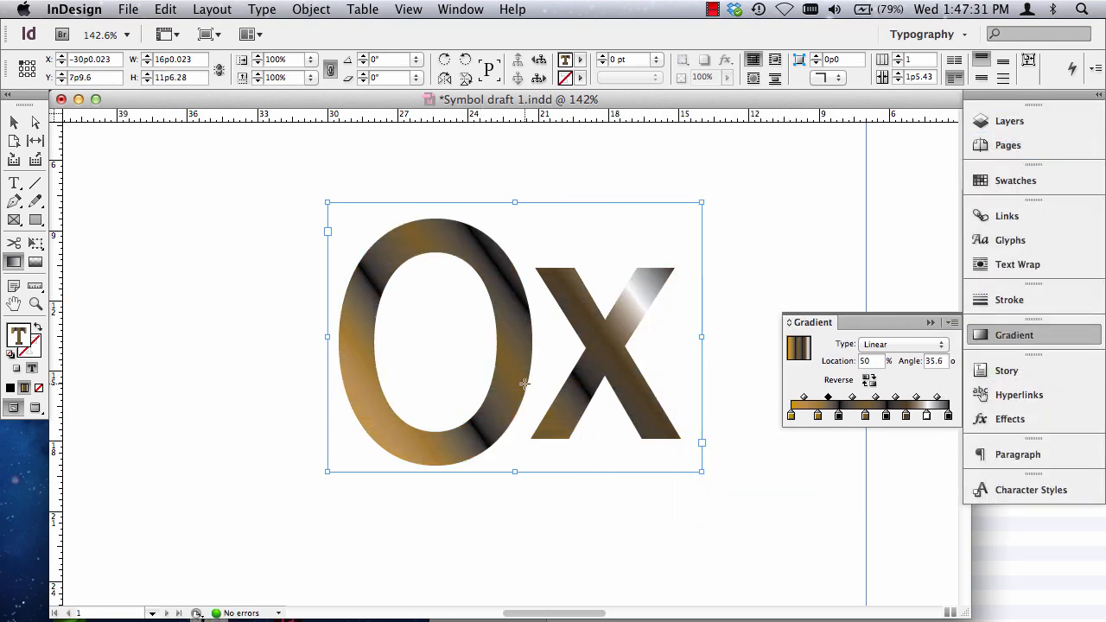
left_click_drag(312, 491, 693, 230)
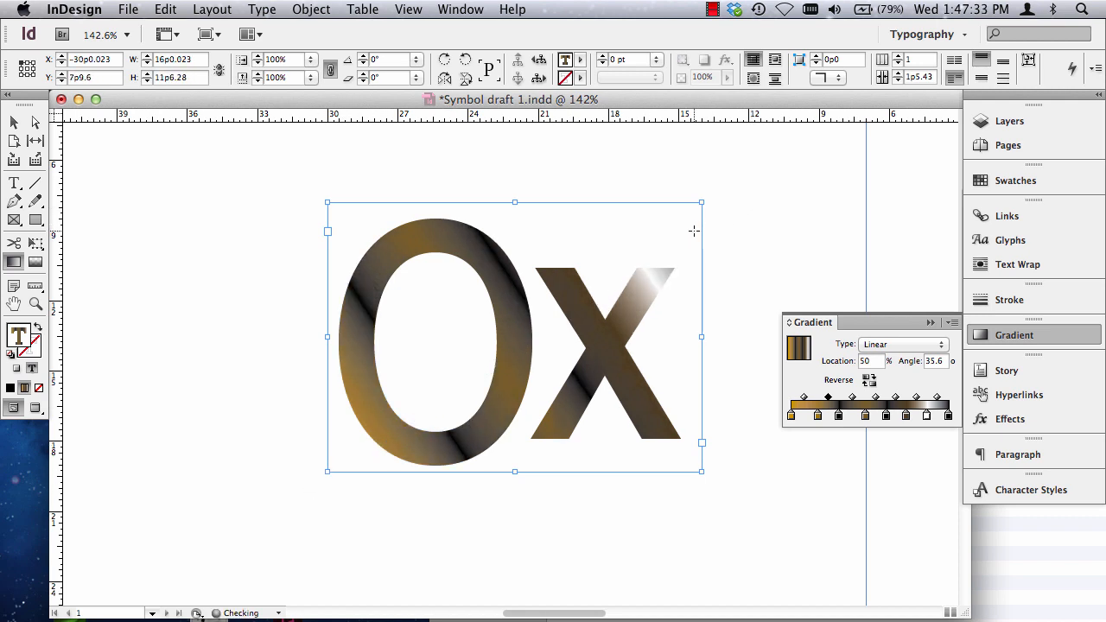
- Deselect the gradient "Ox" frame, fit the page in view and move the frame higher on the pasteboard
left_click(14, 122)
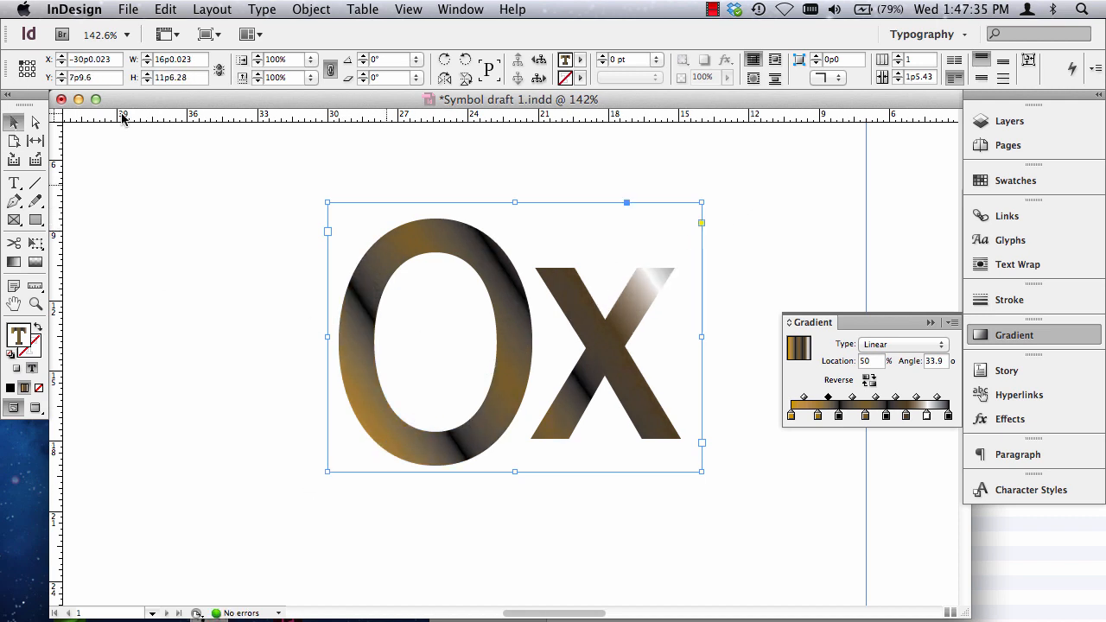
left_click(234, 389)
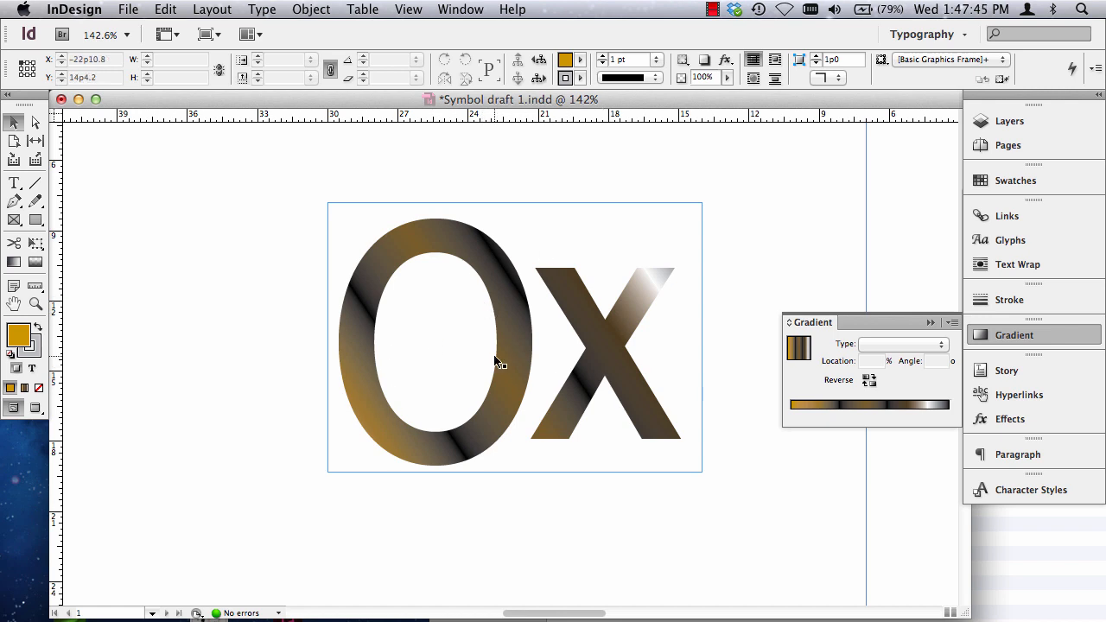
key("super+0")
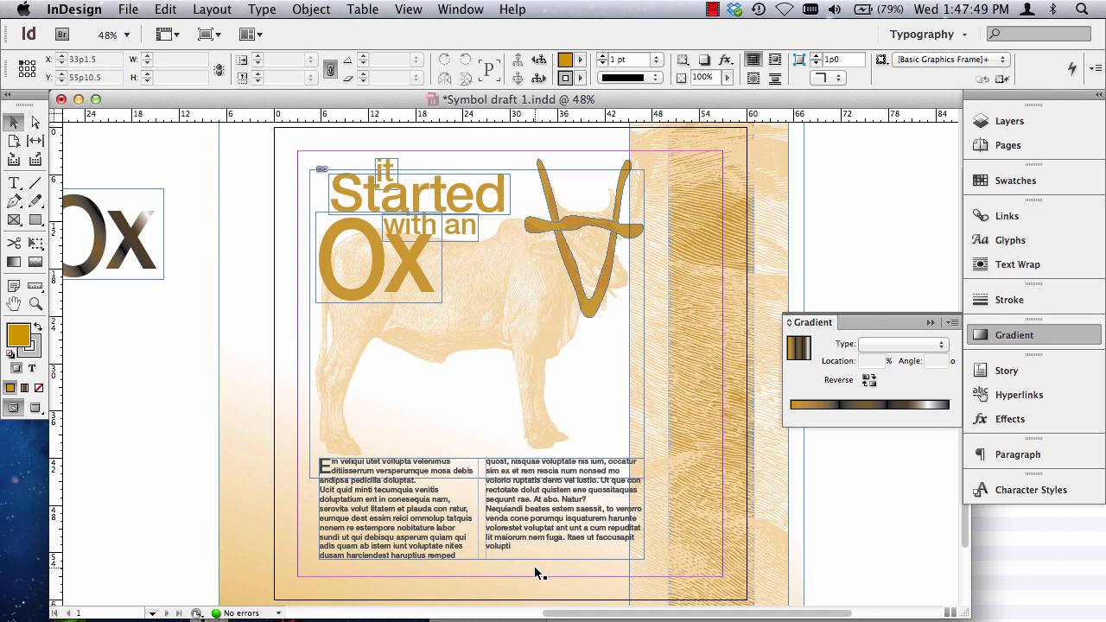
scroll(672, 615, "left", 5)
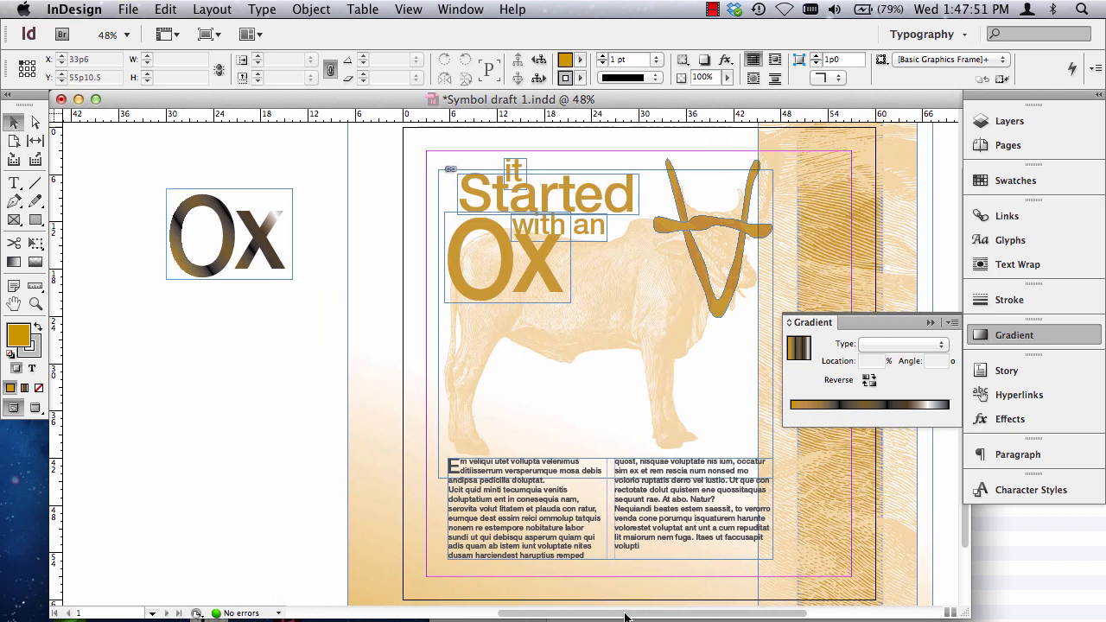
left_click(607, 298)
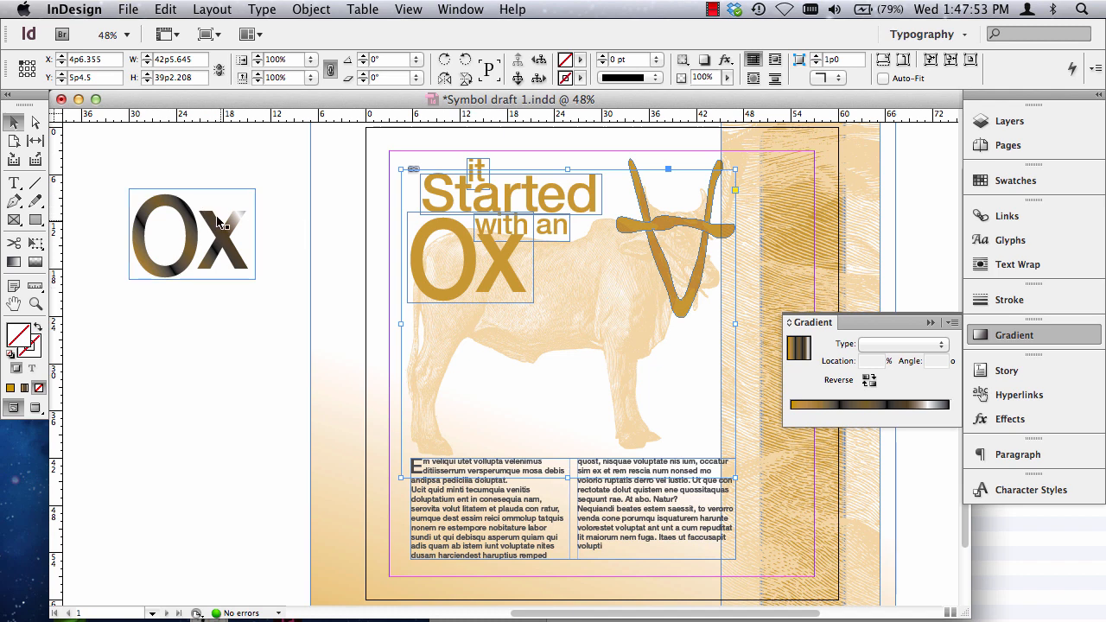
left_click_drag(186, 224, 172, 167)
- Duplicate the ox illustration onto the pasteboard and place the copy below the gradient "Ox" frame
left_click(636, 340)
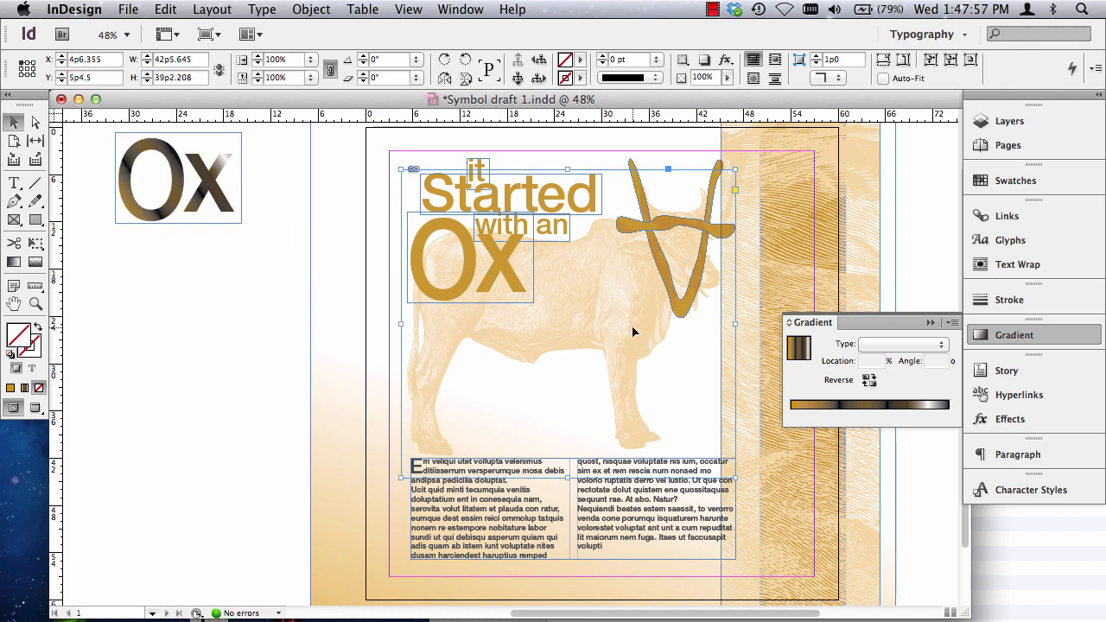
left_click_drag(634, 331, 274, 385)
left_click_drag(343, 405, 343, 401)
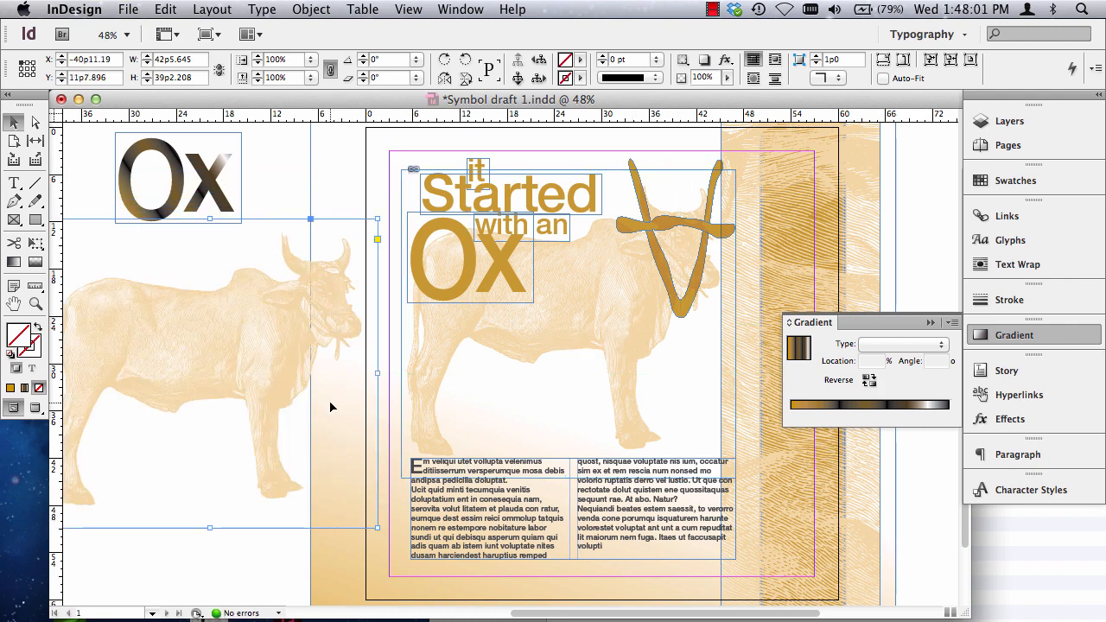
scroll(393, 471, "right", 5)
scroll(393, 471, "up", 2)
scroll(393, 476, "left", 10)
scroll(394, 475, "down", 3)
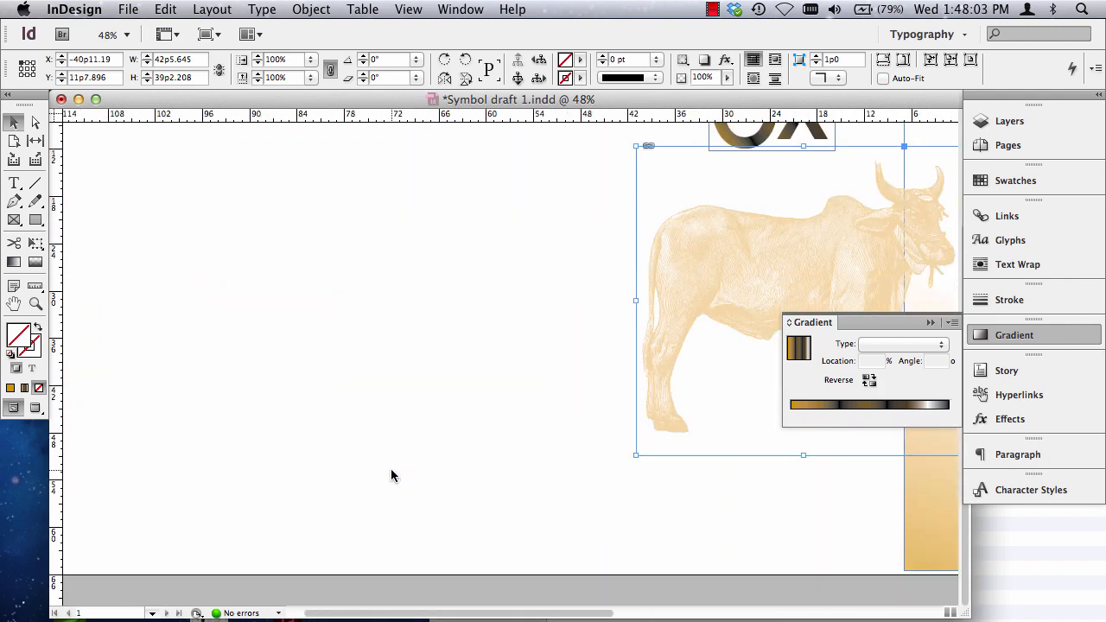
scroll(393, 475, "right", 6)
left_click_drag(417, 311, 377, 331)
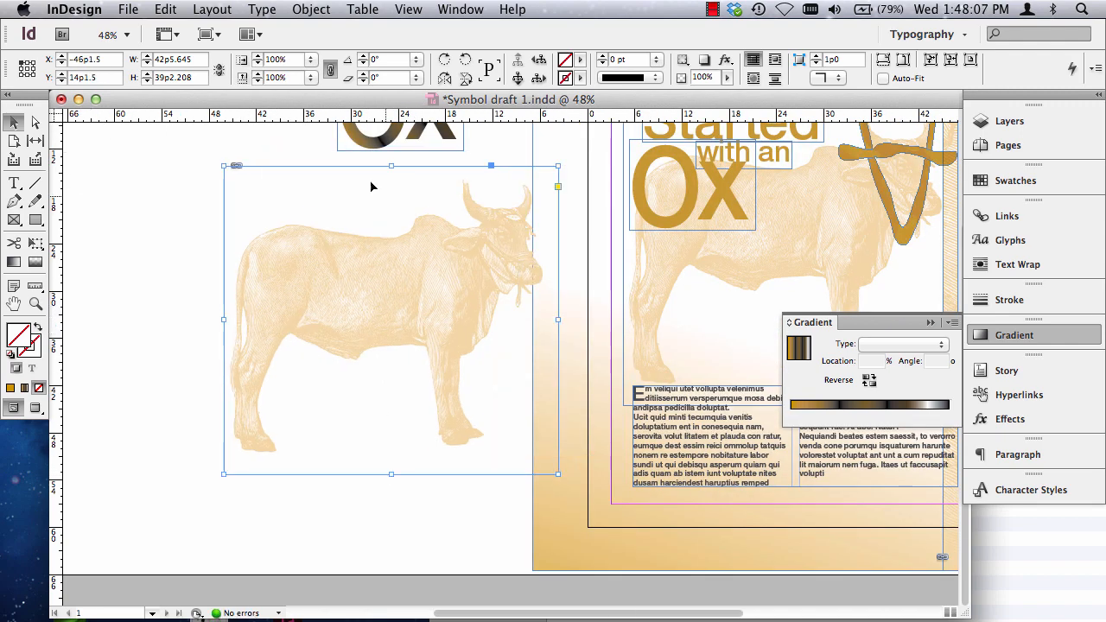
- Open the duplicated illustration's linked file, Ox 1.tif, for editing in Adobe Photoshop CS6
left_click(1007, 221)
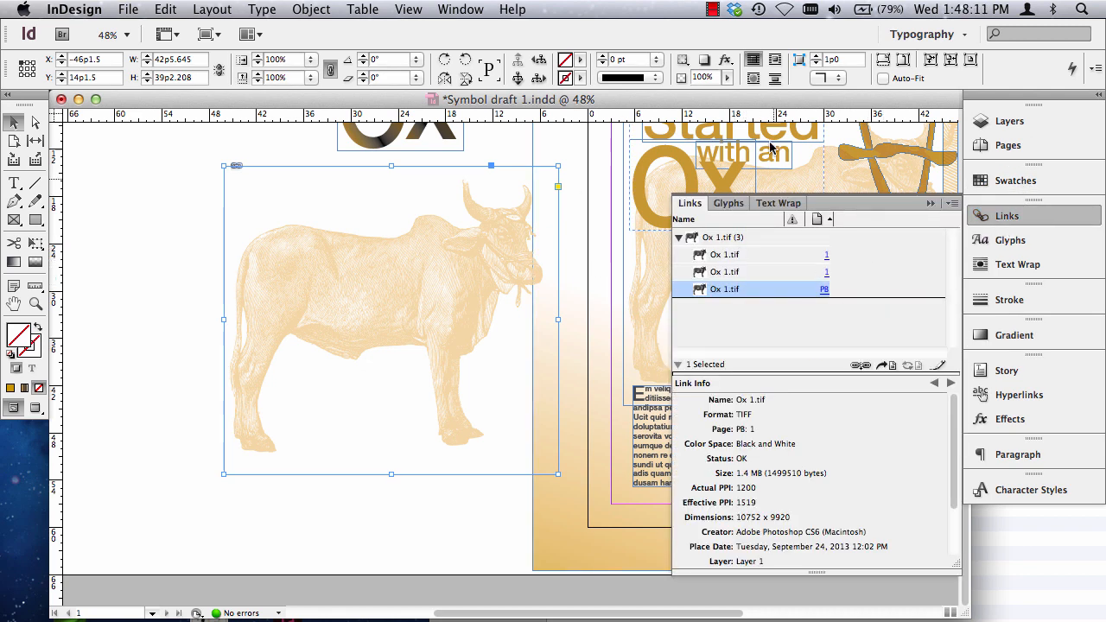
right_click(718, 293)
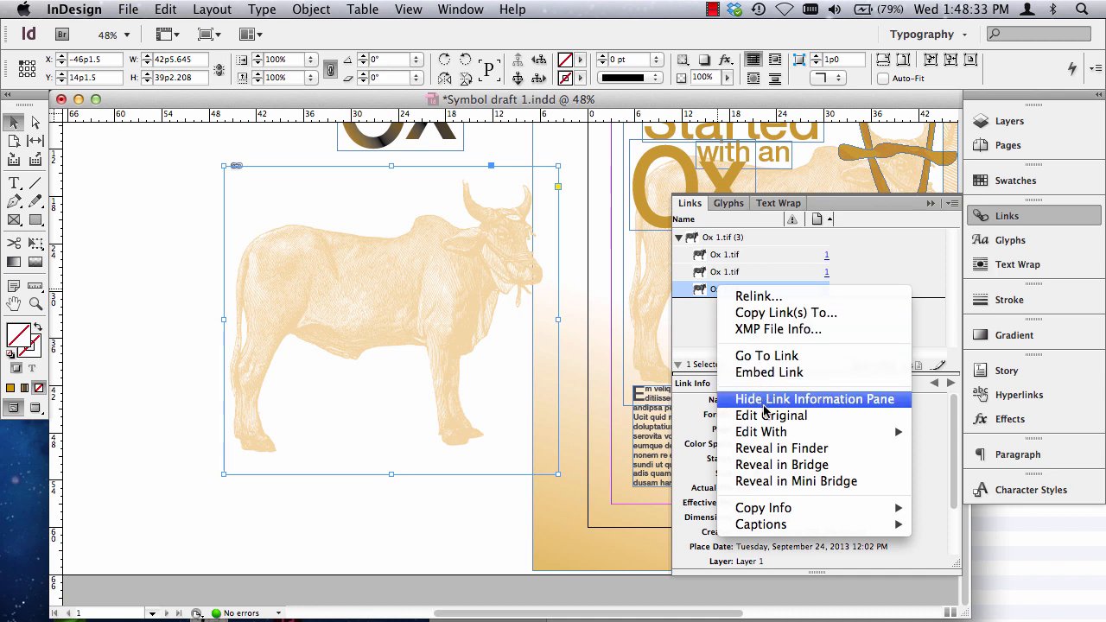
mouse_move(769, 431)
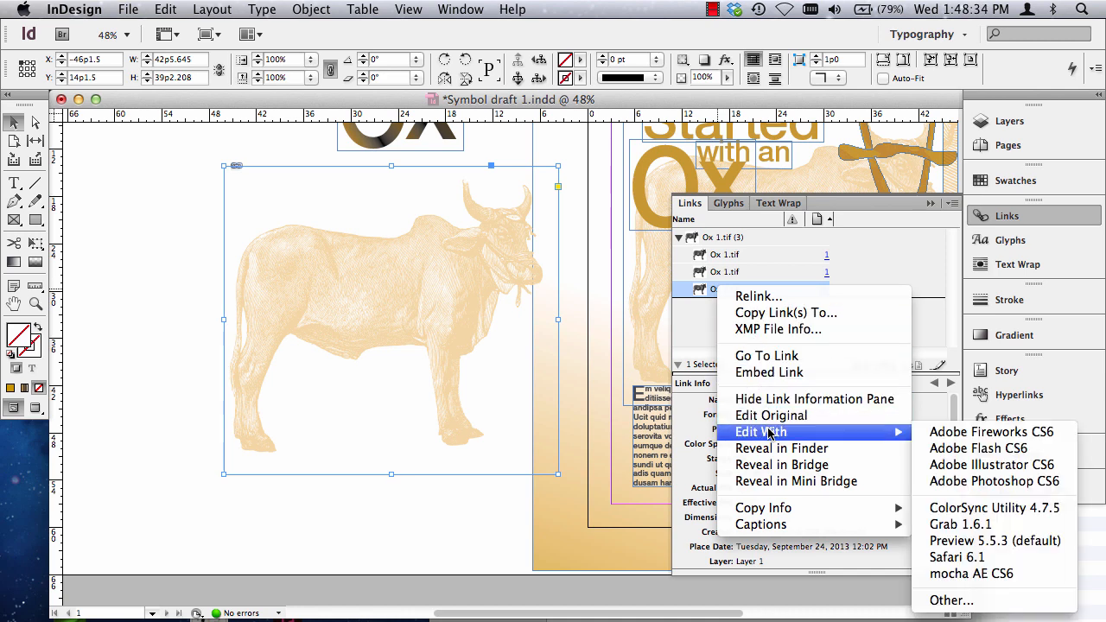
left_click(996, 488)
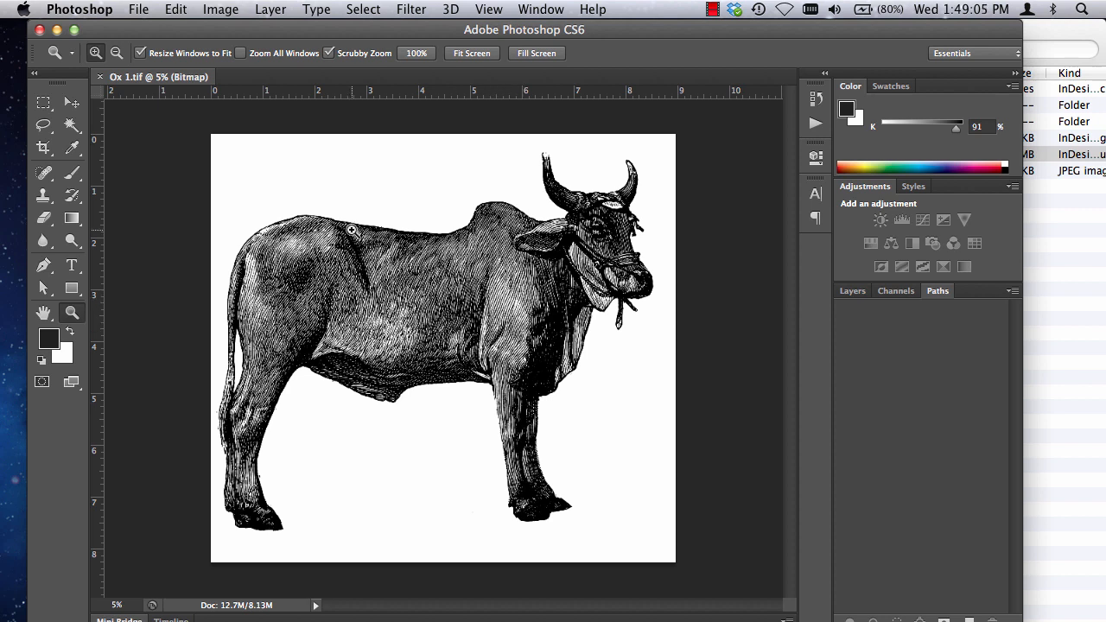
- Check the pixel dimensions, document size and resolution of the ox image without changing them
left_click(218, 10)
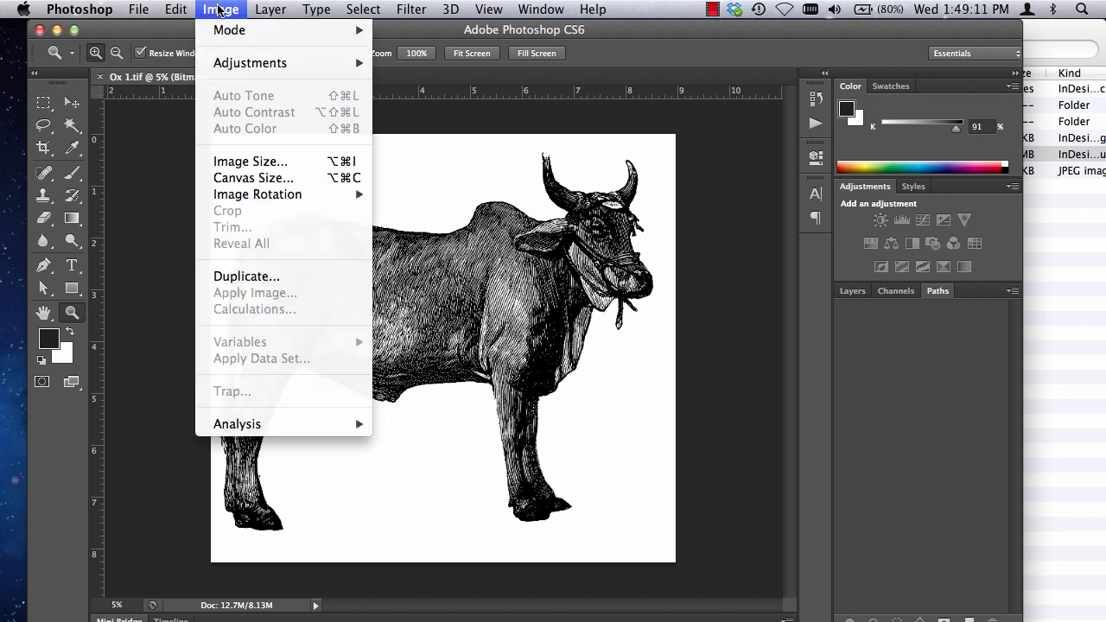
mouse_move(242, 202)
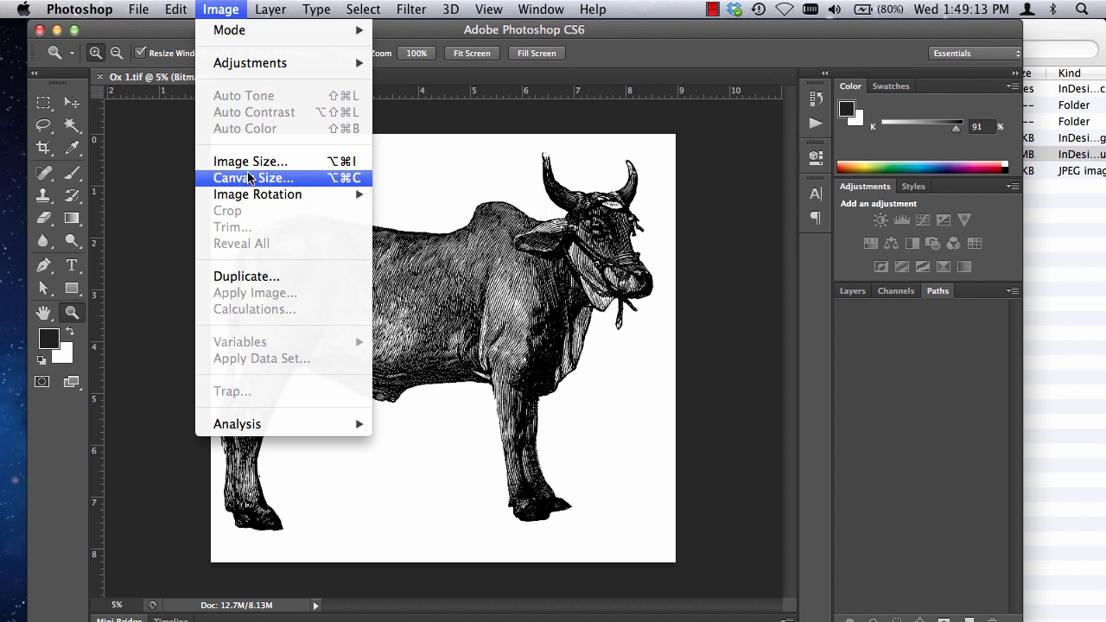
left_click(248, 164)
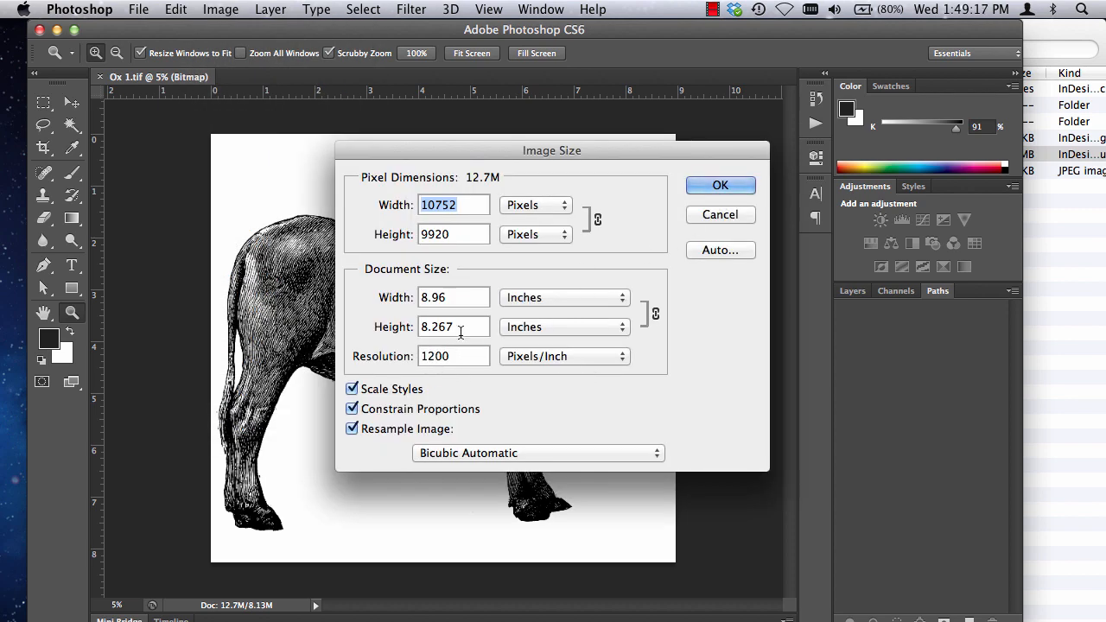
left_click(722, 216)
- Inspect the line work along the ox's back at high magnification, and return to a full view of the image
left_click_drag(308, 211, 413, 294)
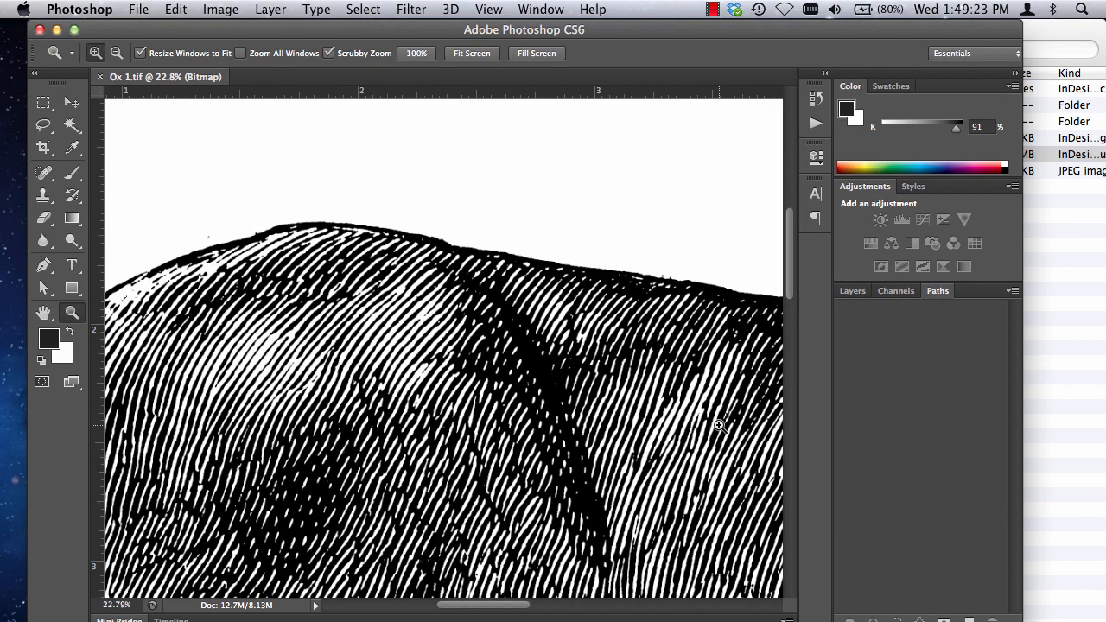
left_click_drag(339, 227, 456, 396)
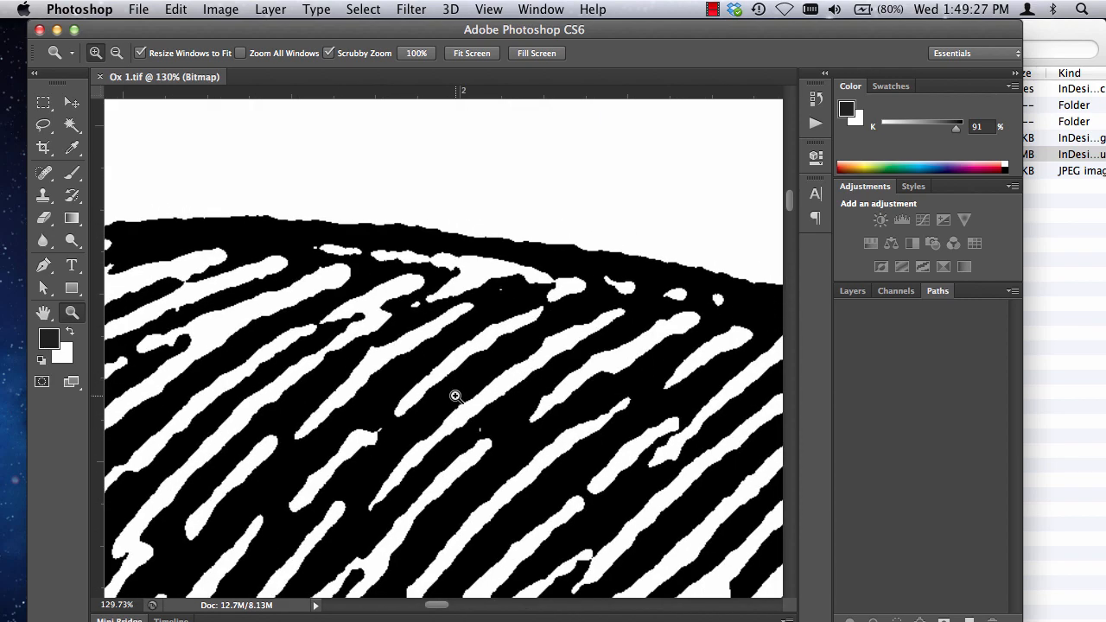
left_click_drag(557, 279, 347, 172)
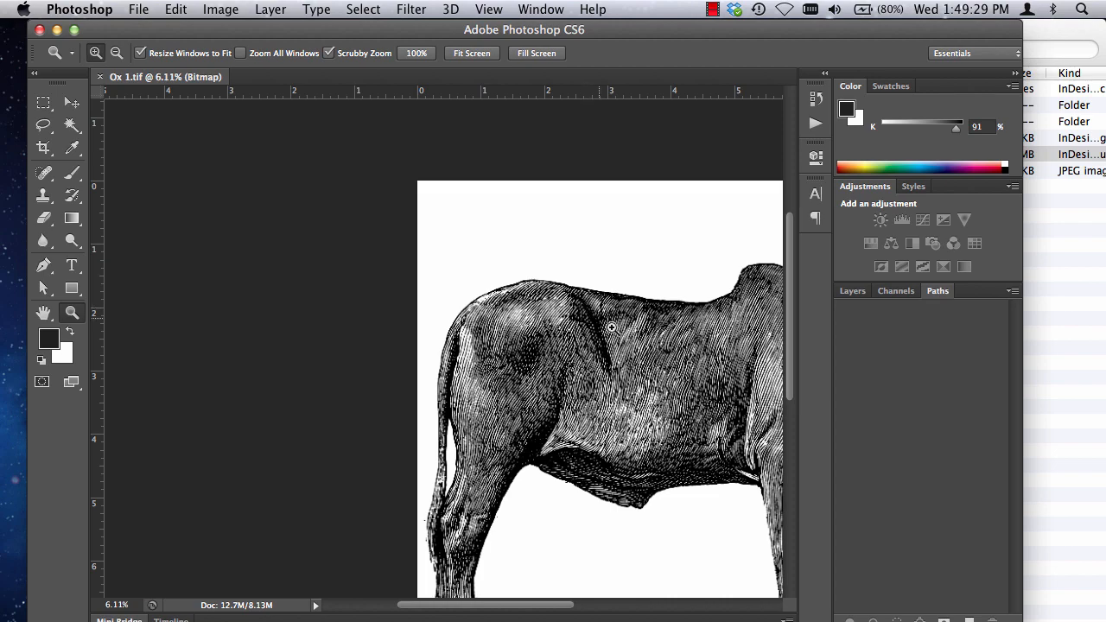
left_click_drag(526, 261, 554, 293)
key("super+0")
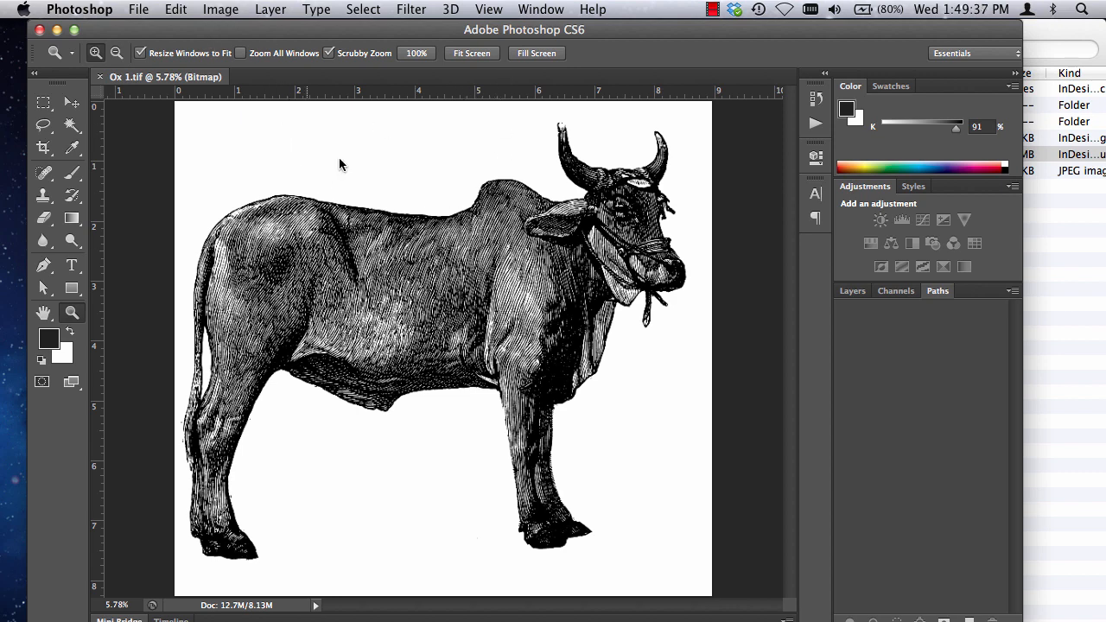
- Convert the ox image from Bitmap to Grayscale mode
left_click(219, 9)
mouse_move(227, 65)
mouse_move(234, 31)
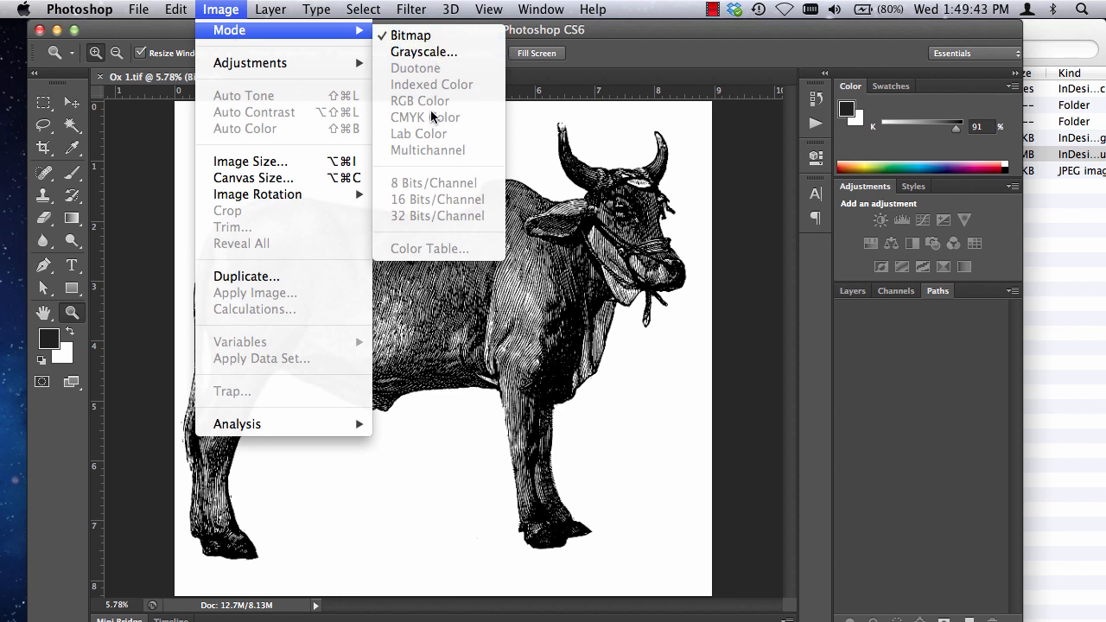
left_click(417, 52)
left_click(624, 302)
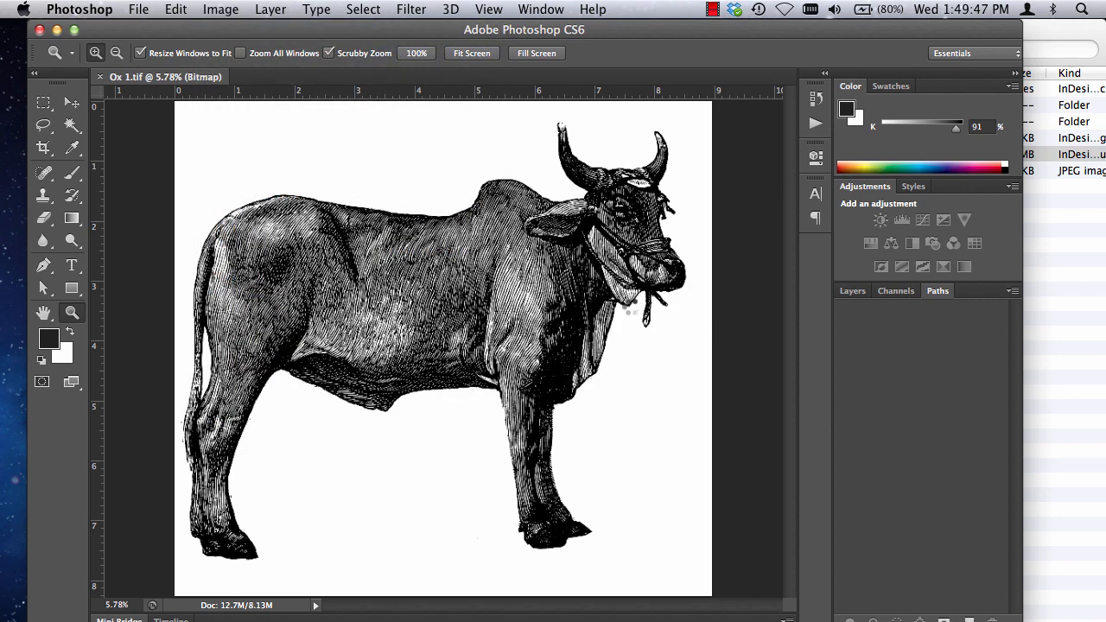
- Convert the ox image to RGB Color and back to Grayscale, discarding the color information
left_click(218, 12)
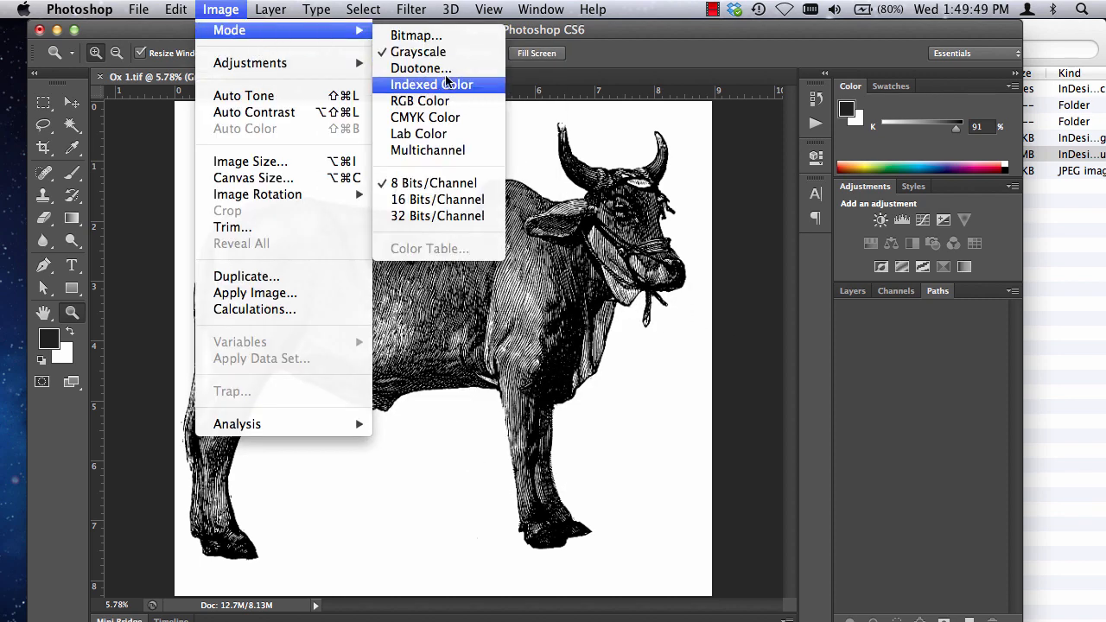
left_click(432, 102)
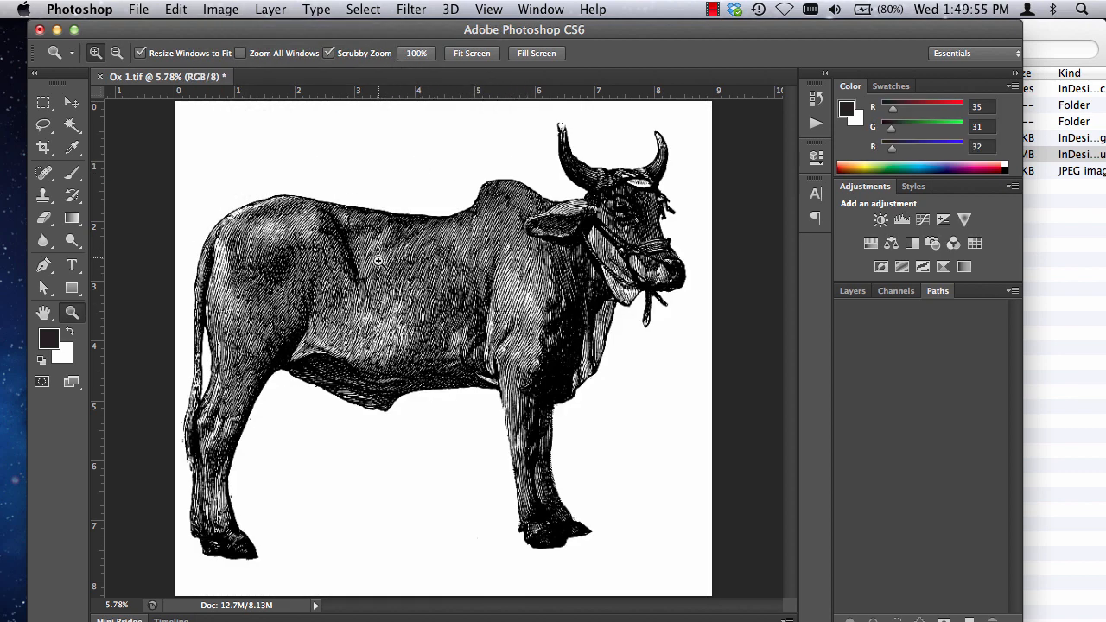
left_click(223, 8)
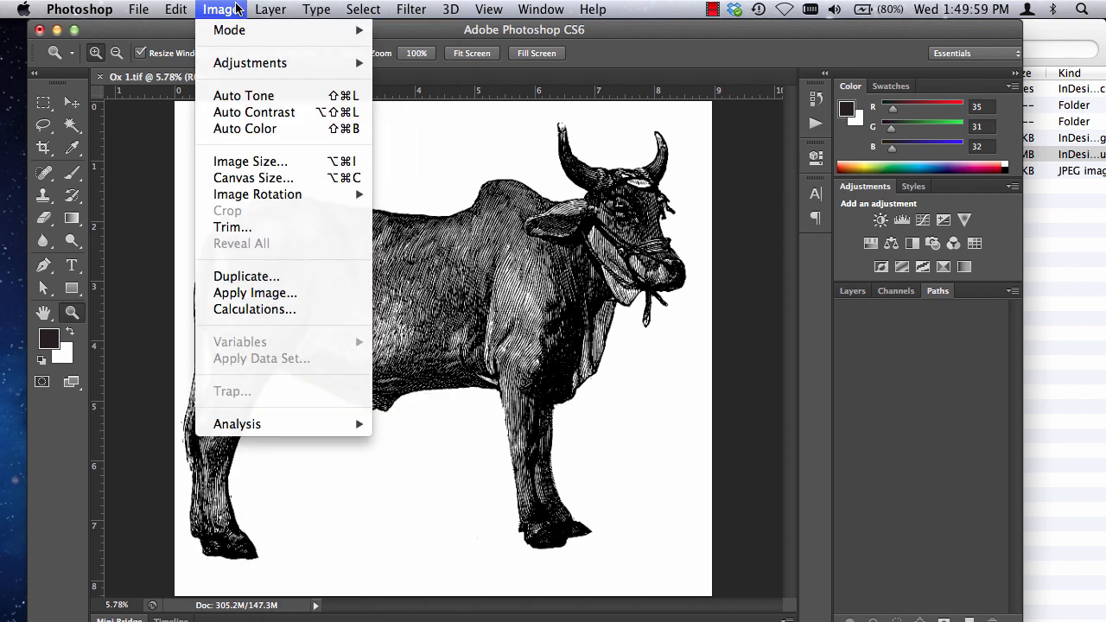
mouse_move(238, 31)
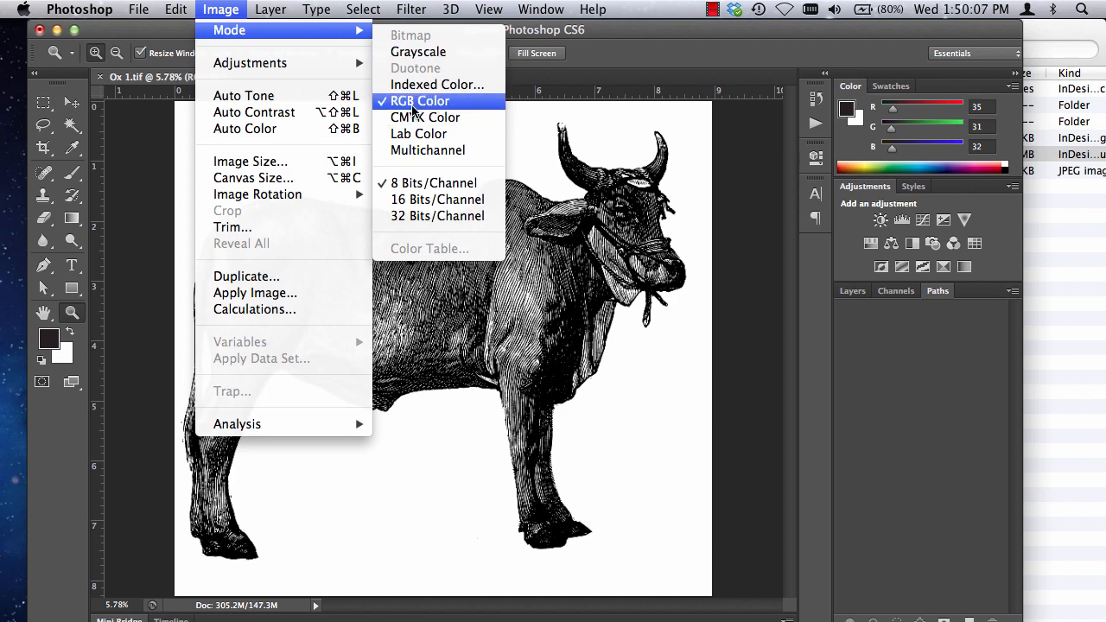
left_click(411, 52)
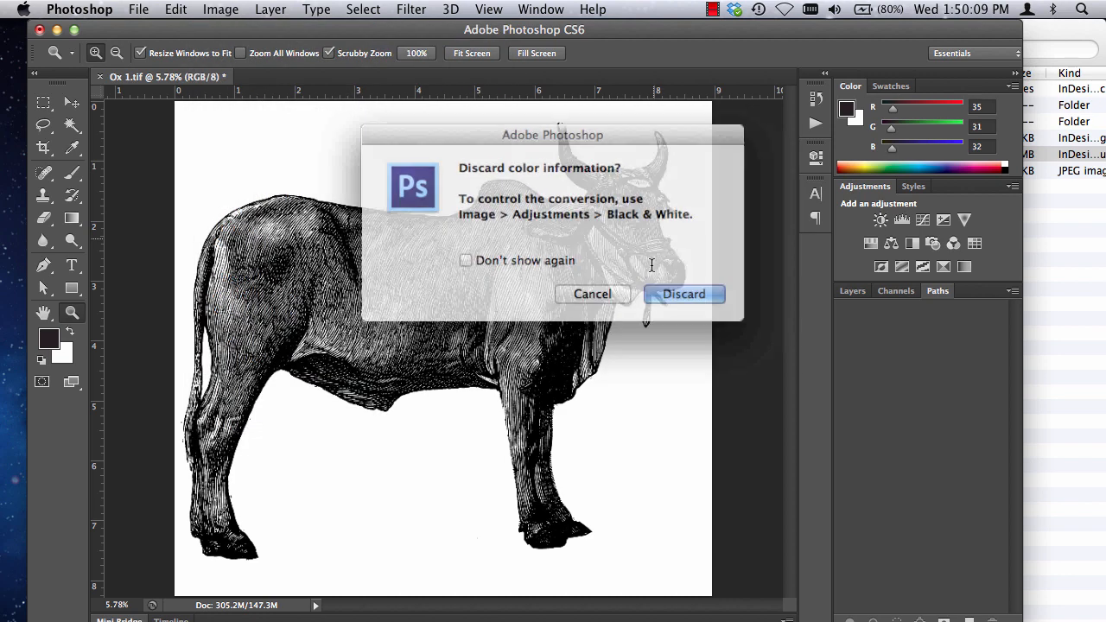
left_click(677, 292)
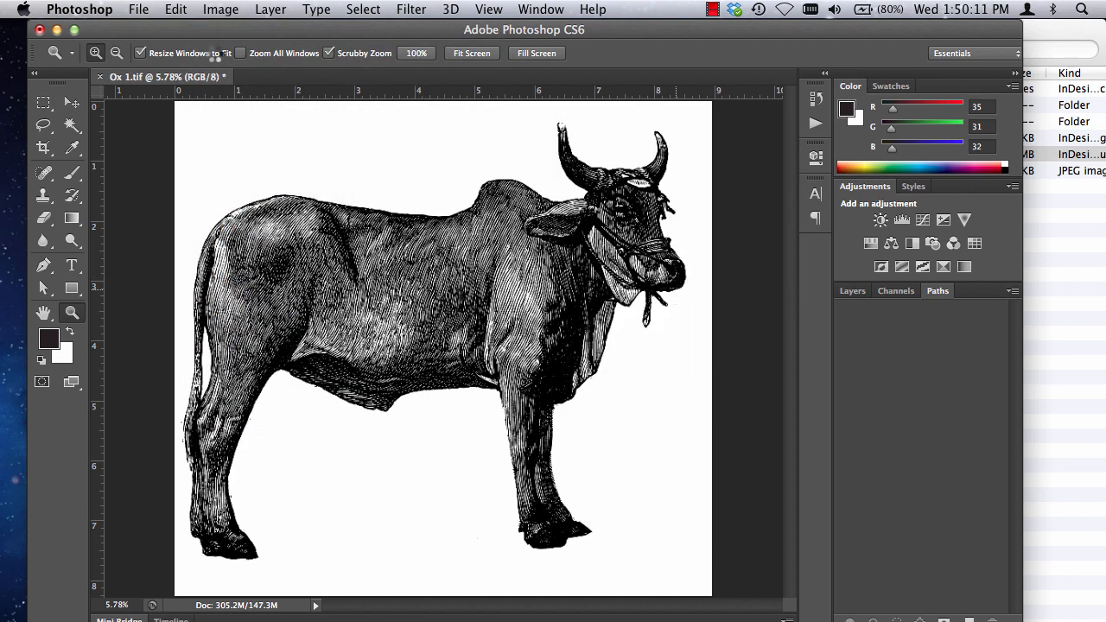
- Convert the grayscale ox image to Bitmap mode at 1200 pixels/inch using the 50% Threshold method
left_click(221, 10)
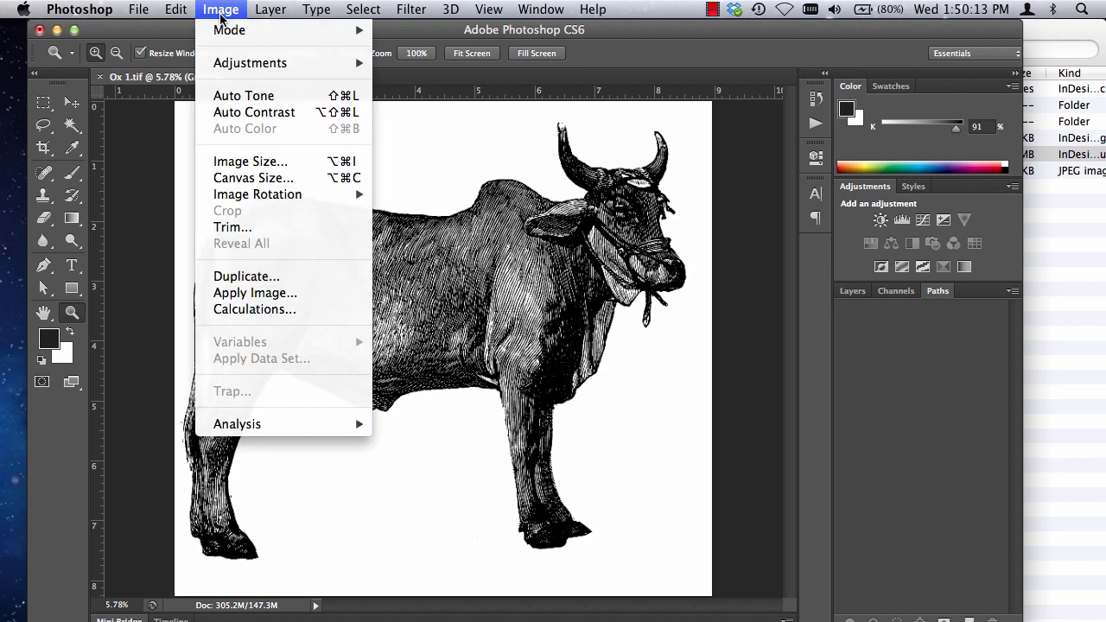
mouse_move(285, 29)
left_click(443, 38)
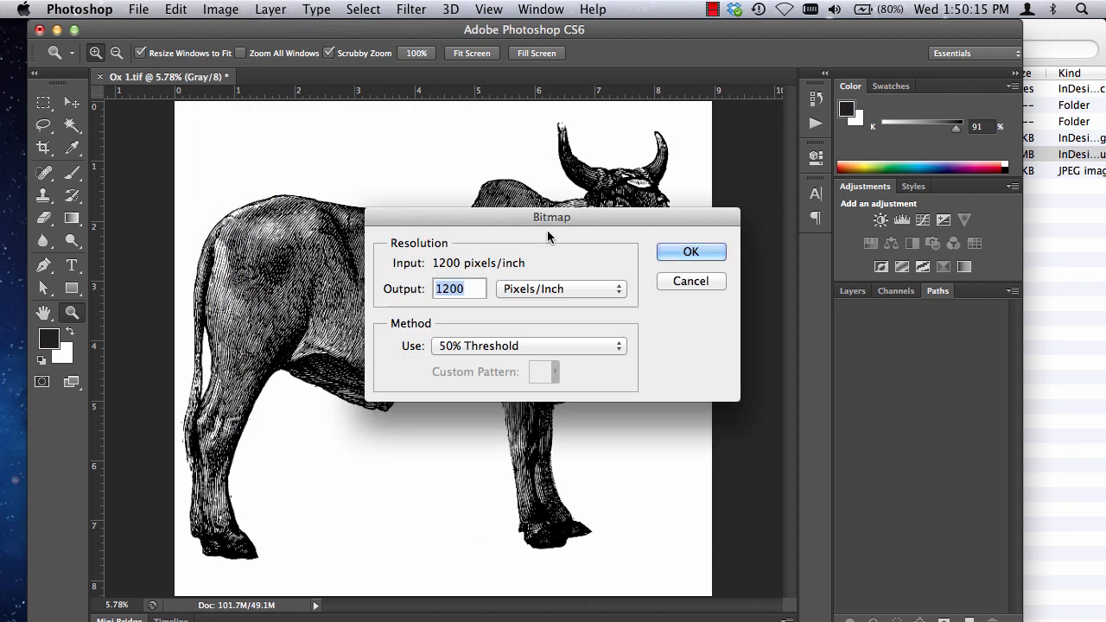
left_click(467, 346)
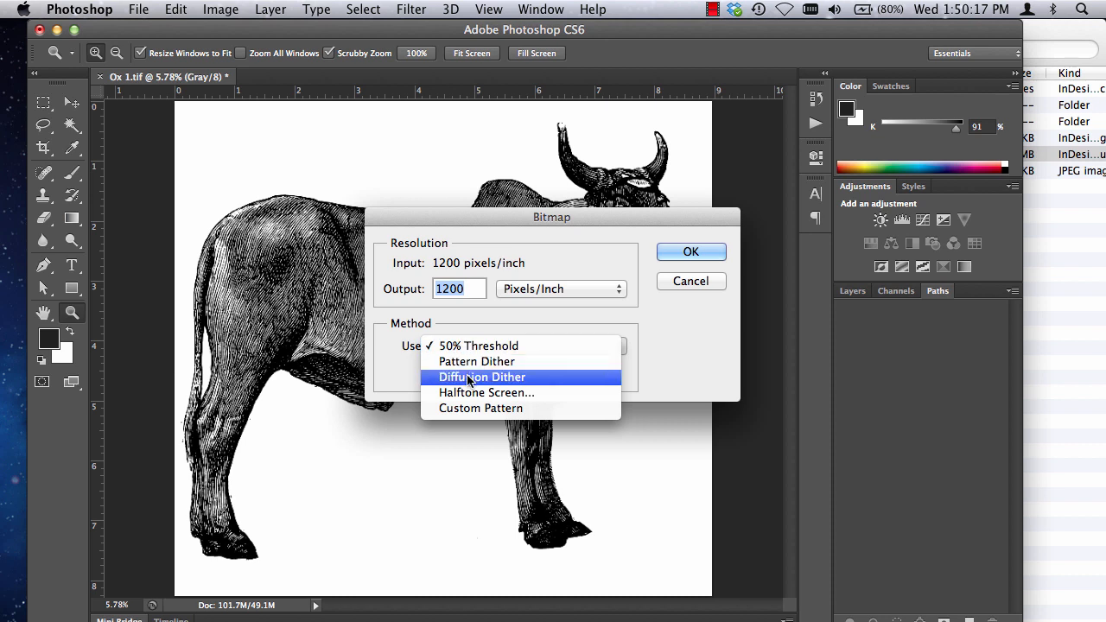
left_click(481, 377)
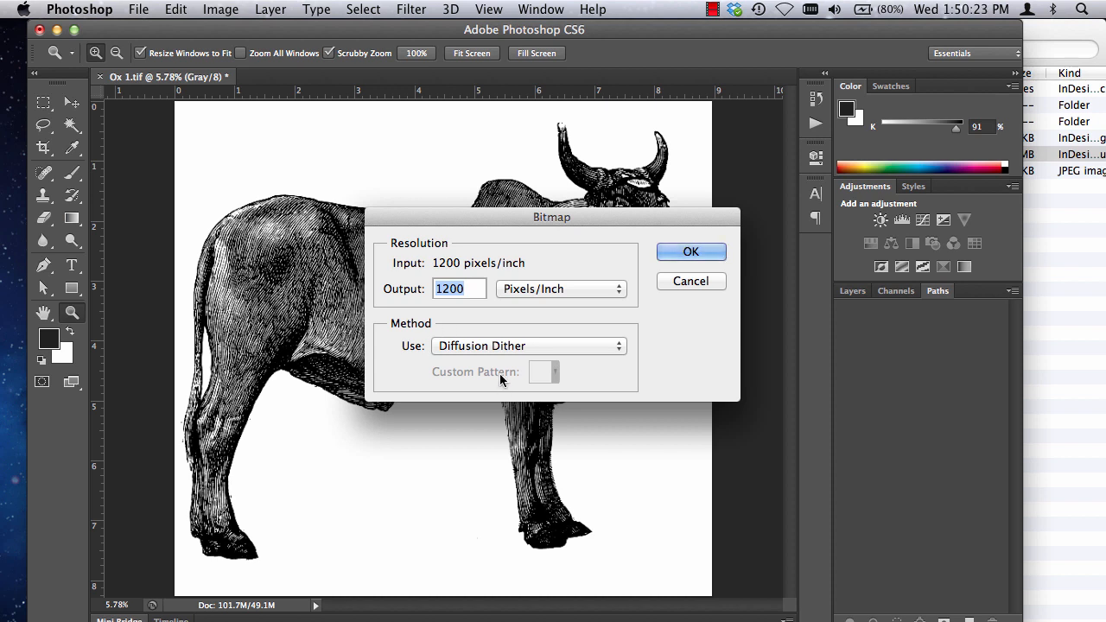
left_click(458, 345)
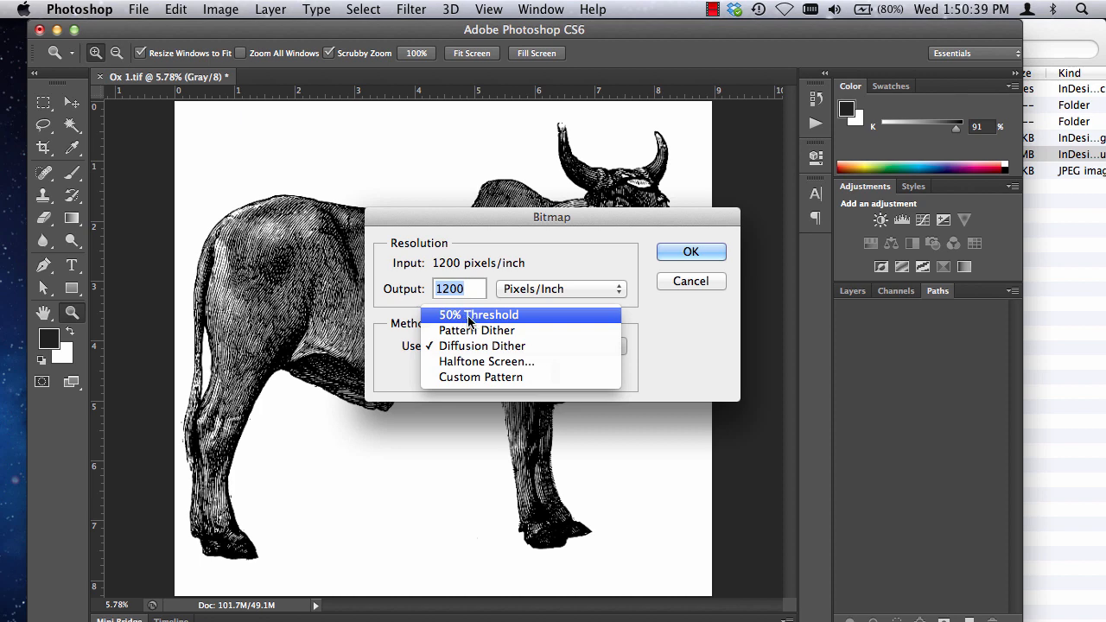
left_click(470, 316)
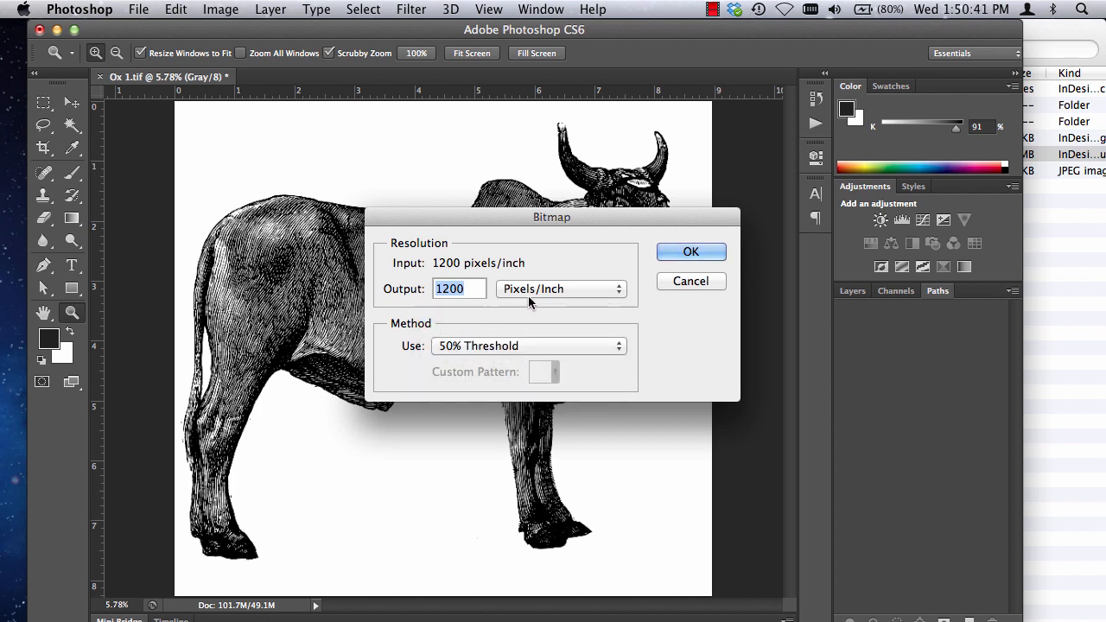
left_click(695, 259)
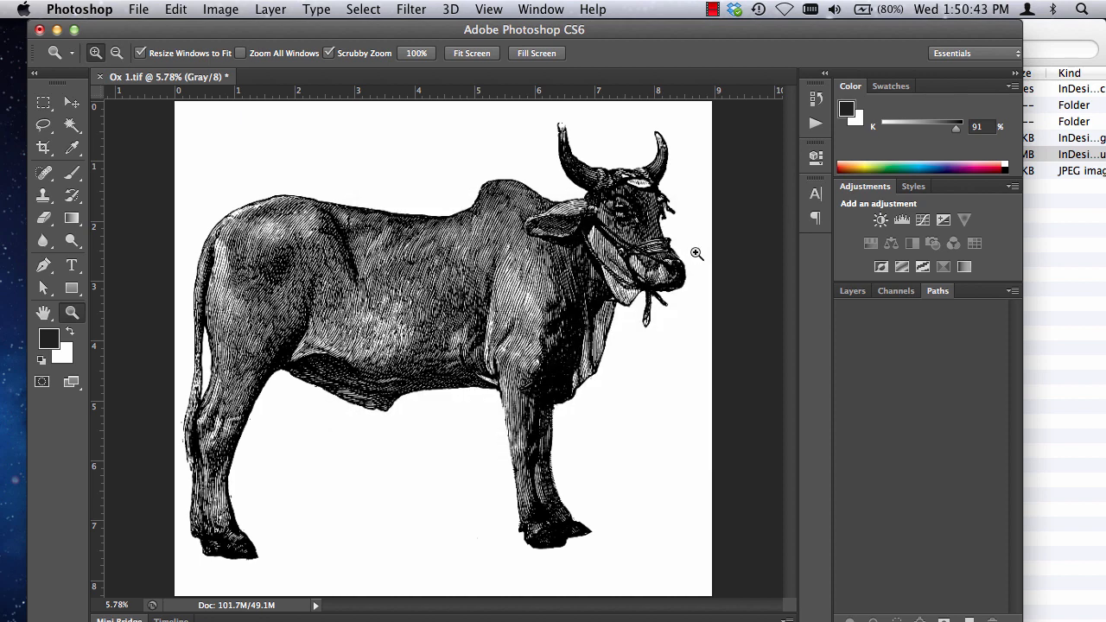
- Save the bitmap in TIFF format as Ox 1.tif in the Links folder, replacing the existing file and using LZW compression
left_click(137, 9)
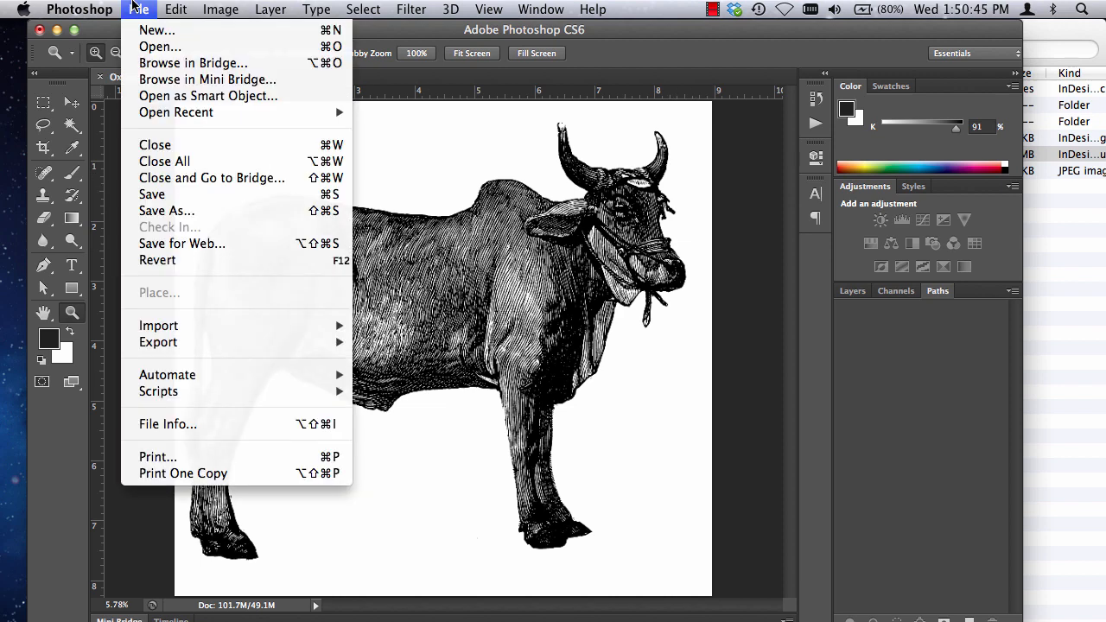
left_click(186, 210)
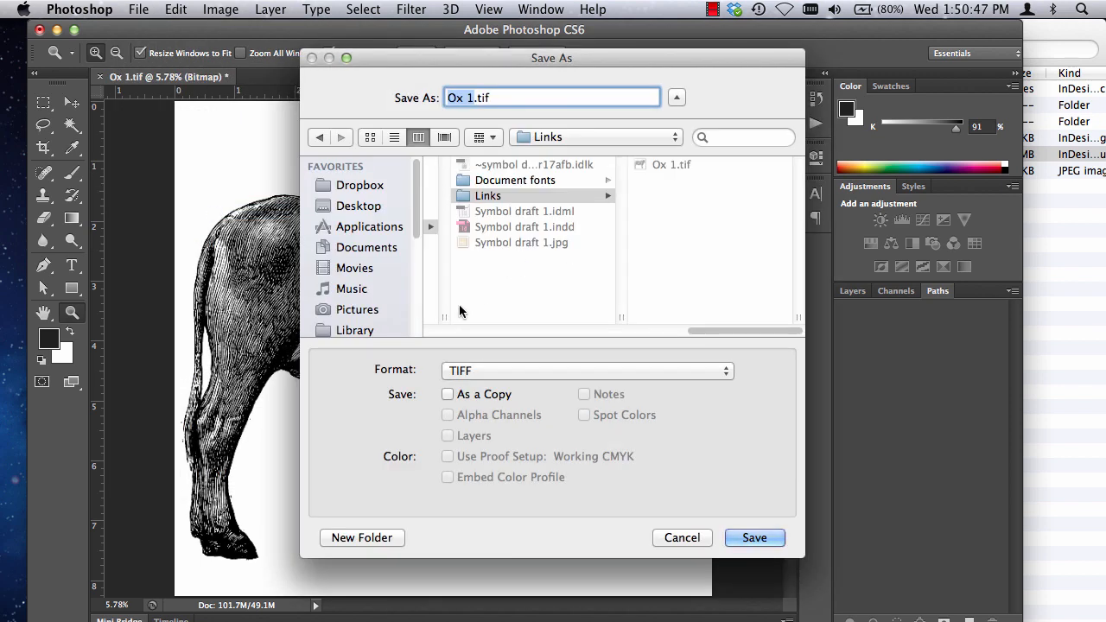
left_click(482, 370)
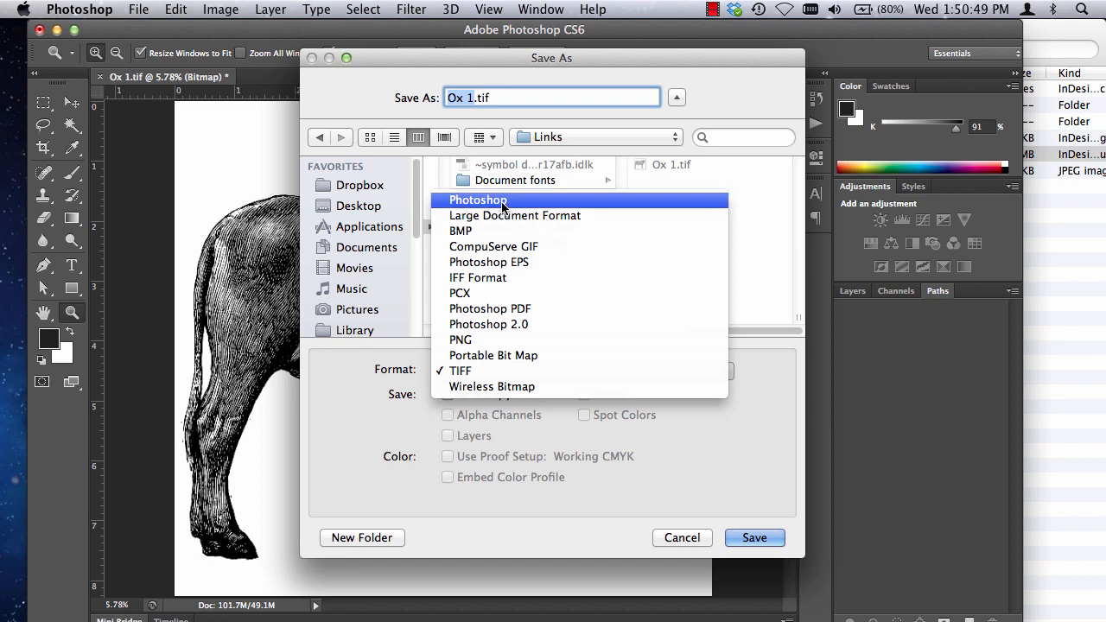
left_click(486, 370)
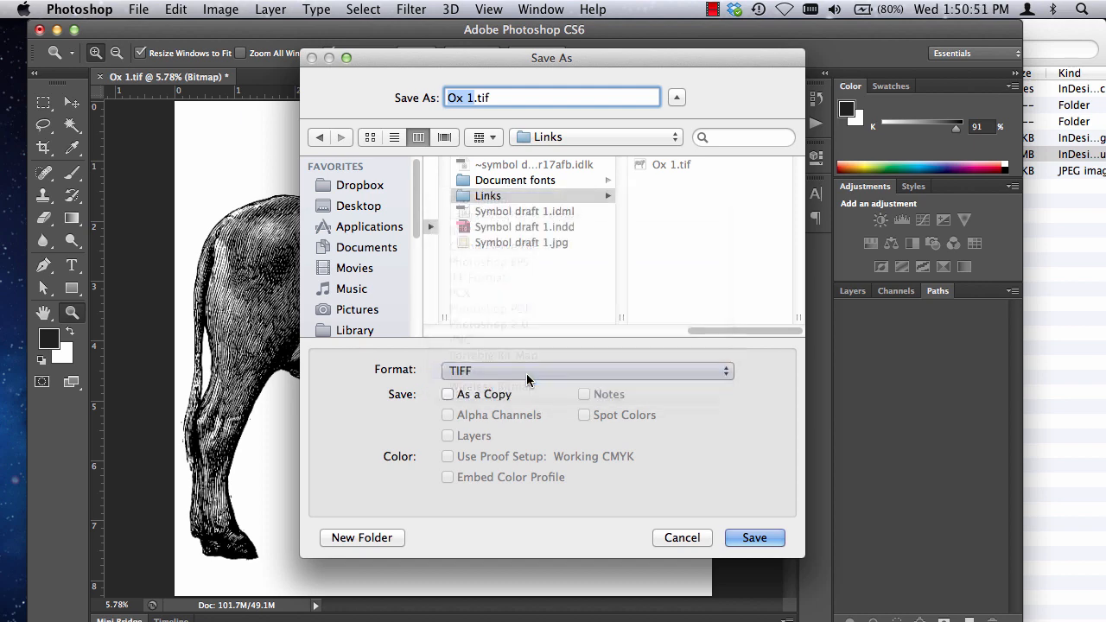
left_click(752, 535)
left_click(675, 170)
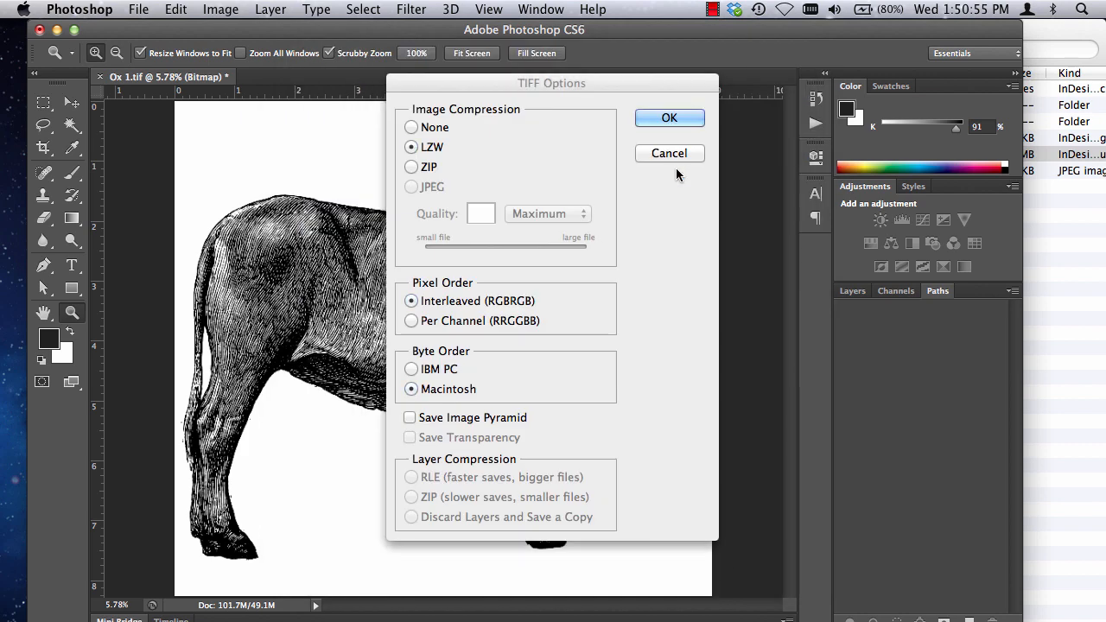
left_click(673, 117)
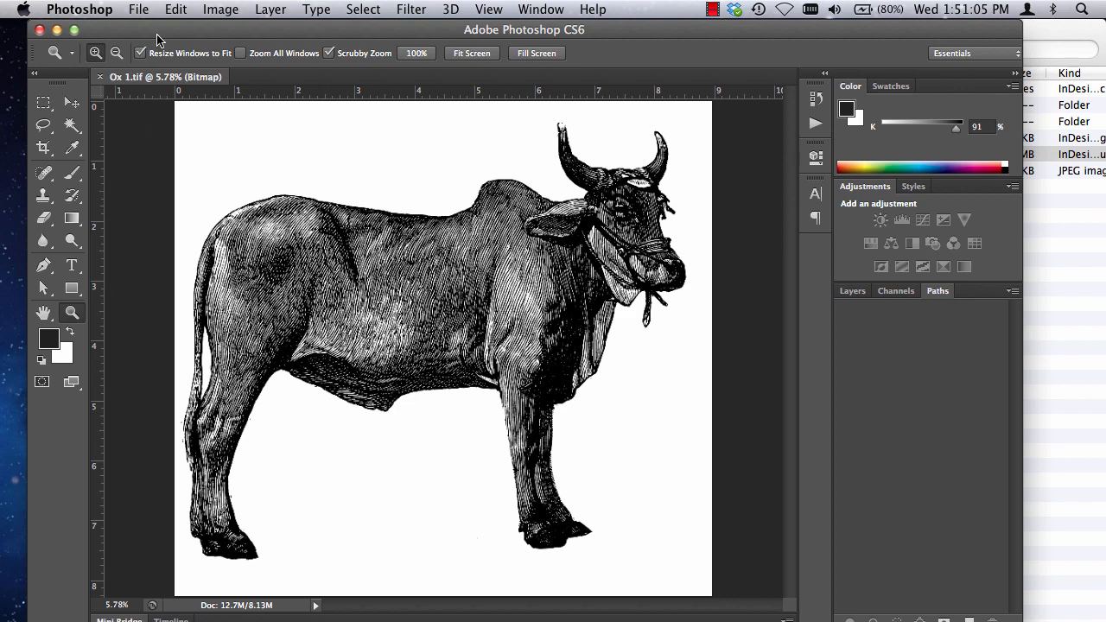
- Switch back to Symbol draft 1.indd in InDesign and color the duplicated ox artwork [Black] at 100% tint
left_click(57, 32)
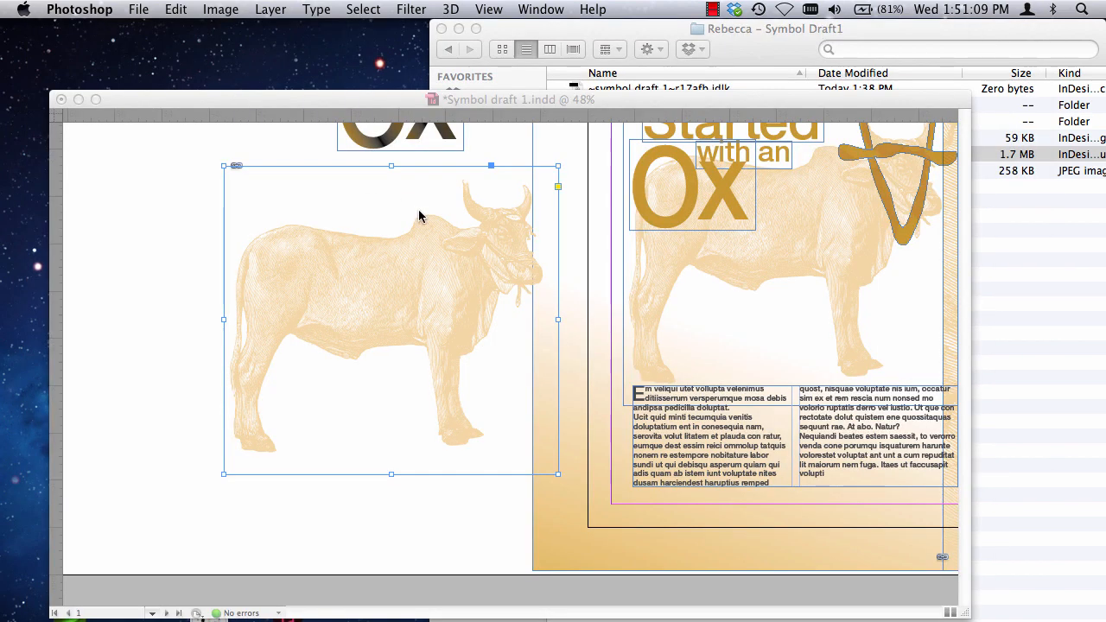
left_click(203, 116)
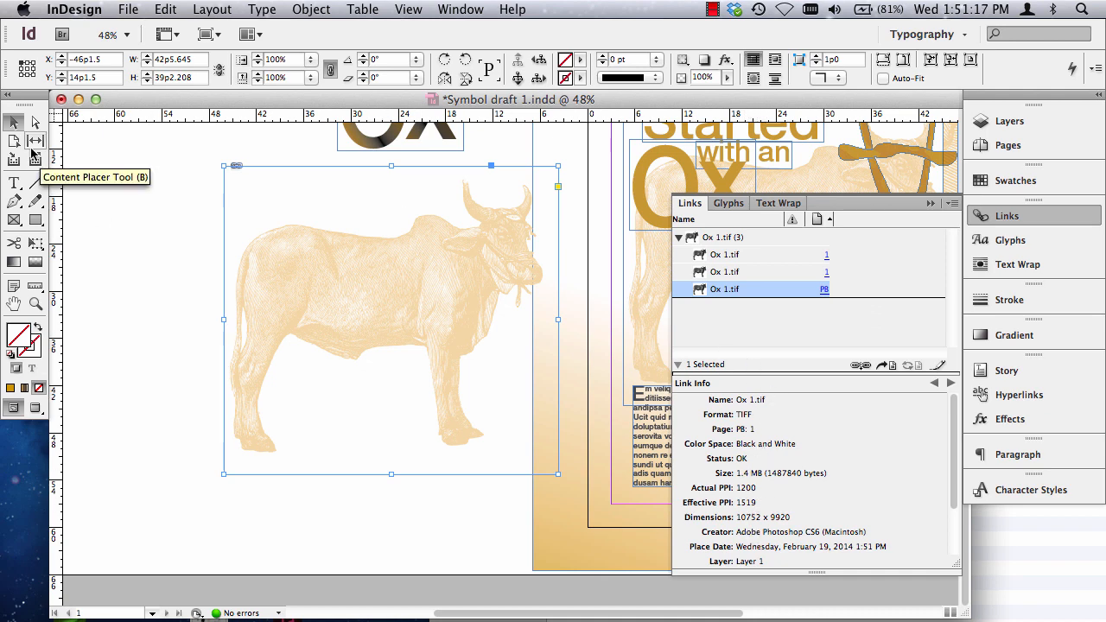
left_click(1013, 183)
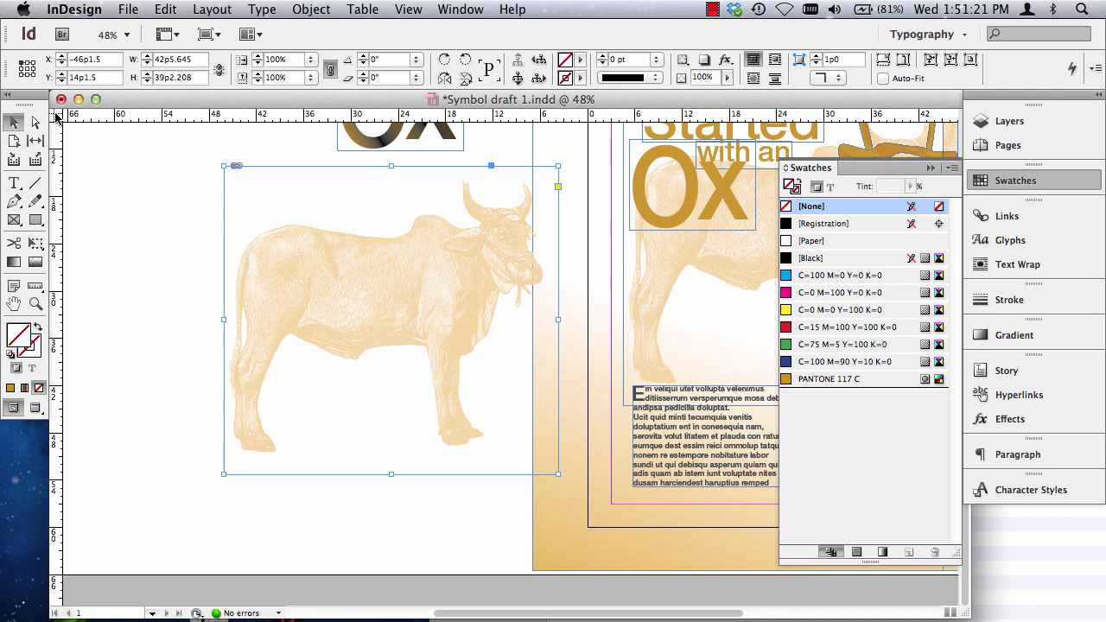
left_click(36, 122)
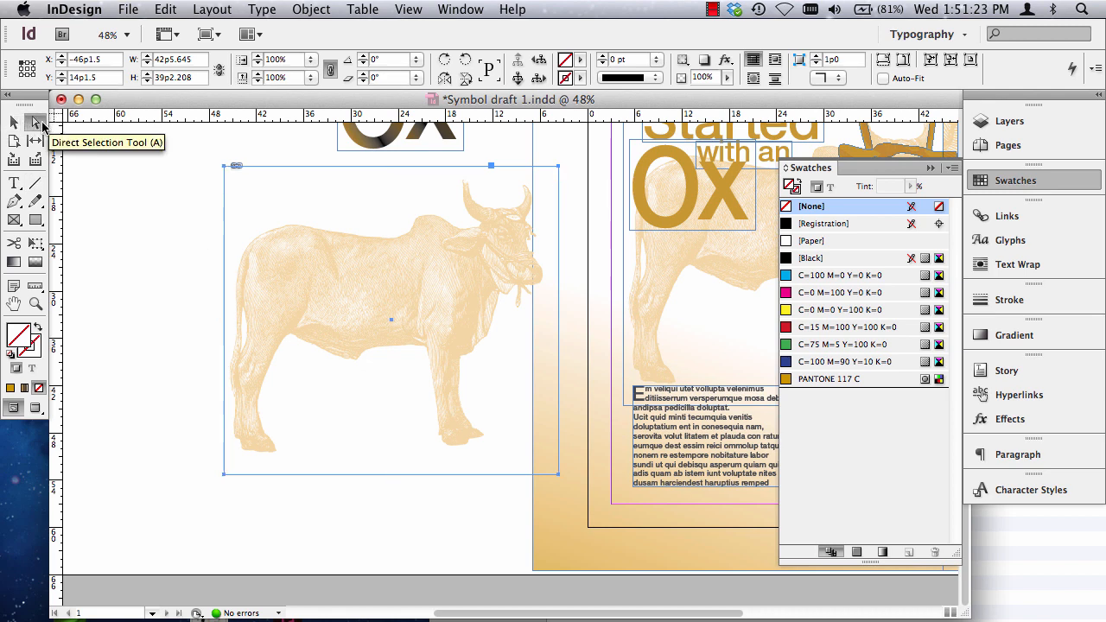
left_click(313, 304)
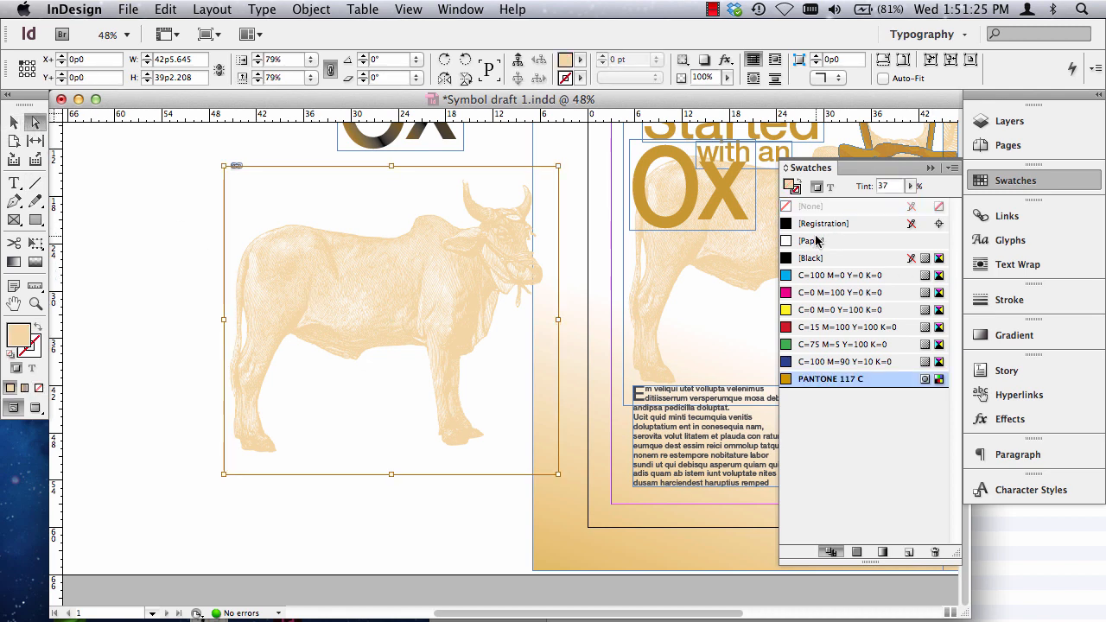
left_click(820, 258)
left_click(920, 188)
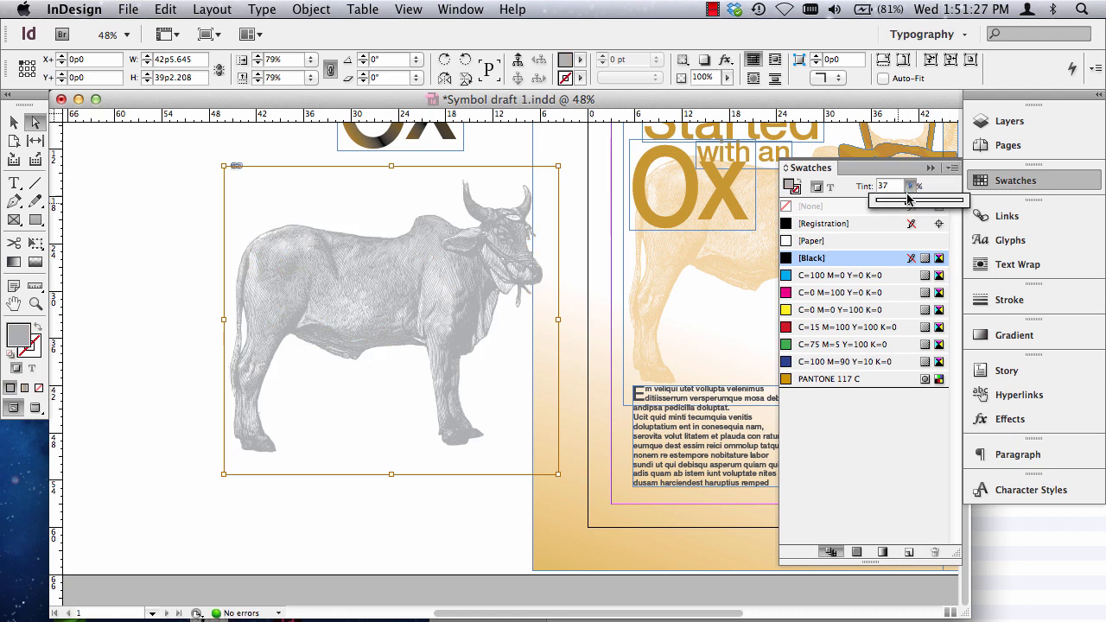
left_click_drag(906, 202, 964, 202)
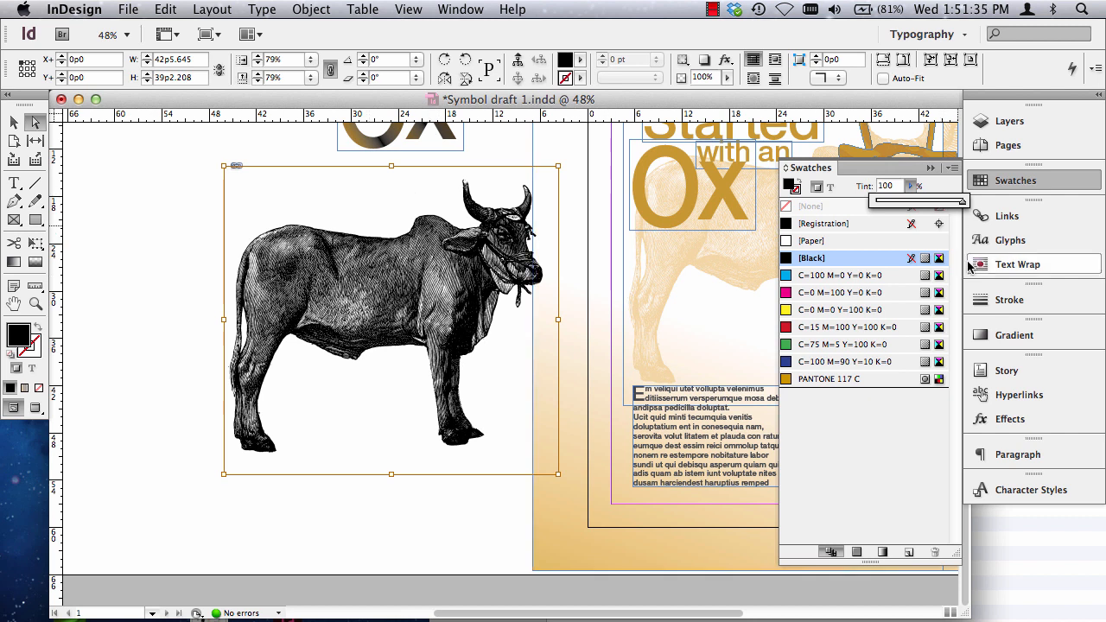
- Float the Gradient panel and try to apply a gradient fill across the duplicated ox artwork from its hind leg to its horns
left_click(930, 167)
left_click_drag(994, 337, 648, 311)
left_click(993, 186)
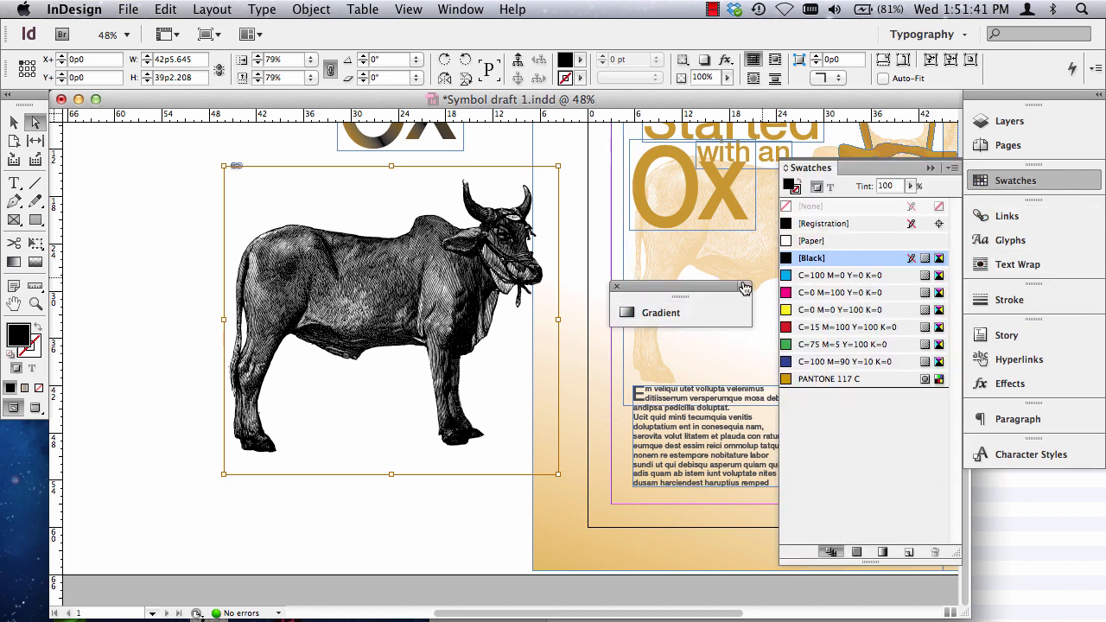
left_click(628, 315)
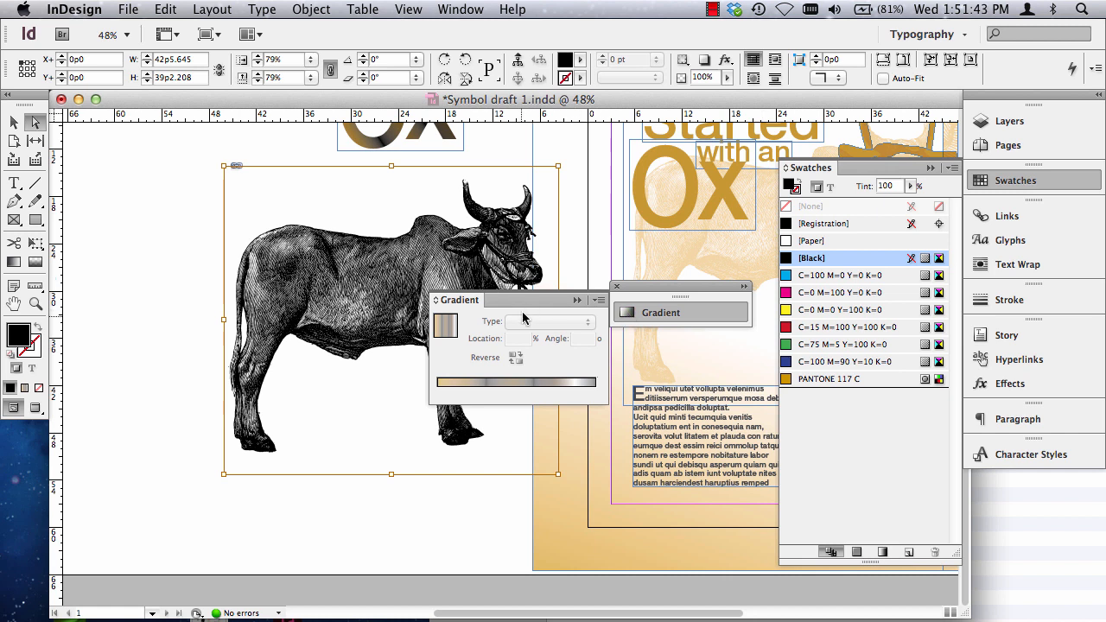
key("g")
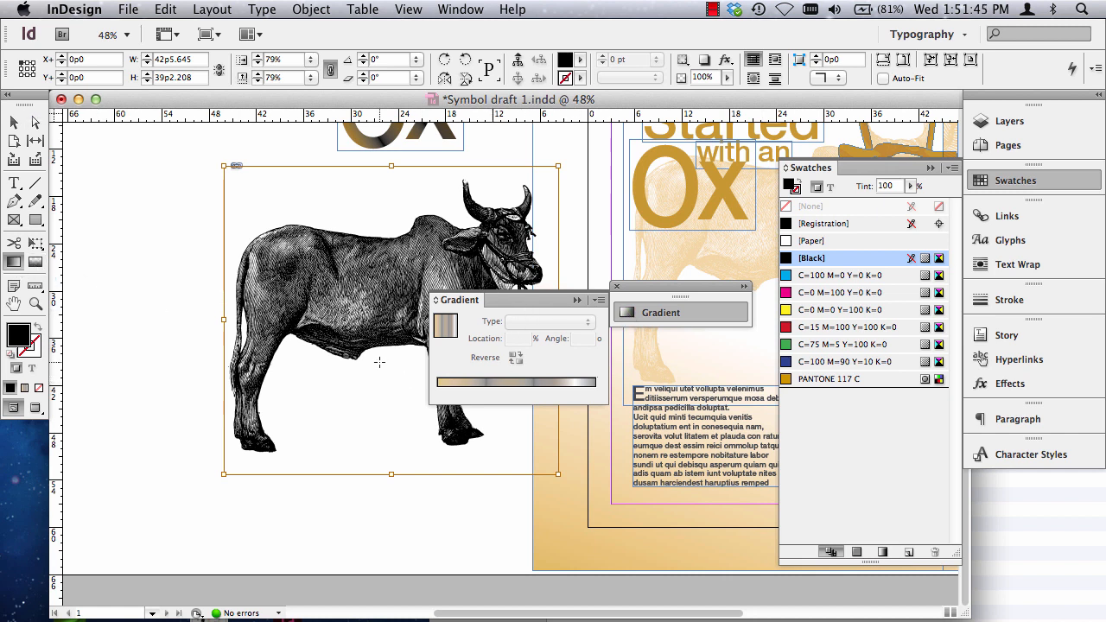
left_click_drag(246, 389, 534, 170)
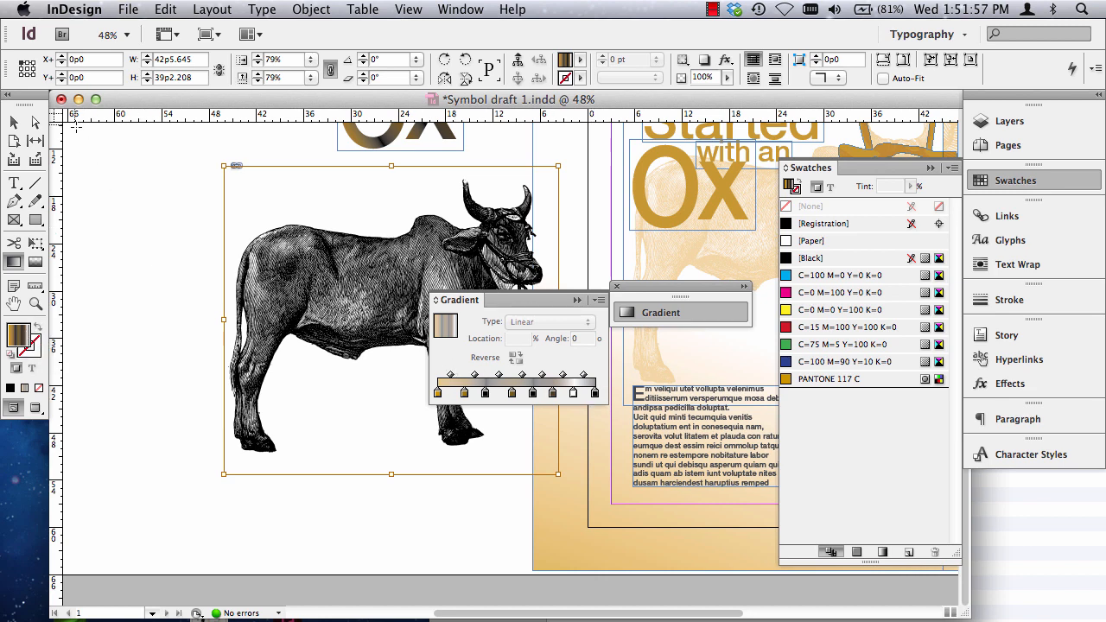
- Reselect the duplicated ox artwork and color it with the PANTONE 117 C swatch
left_click(40, 139)
left_click(36, 123)
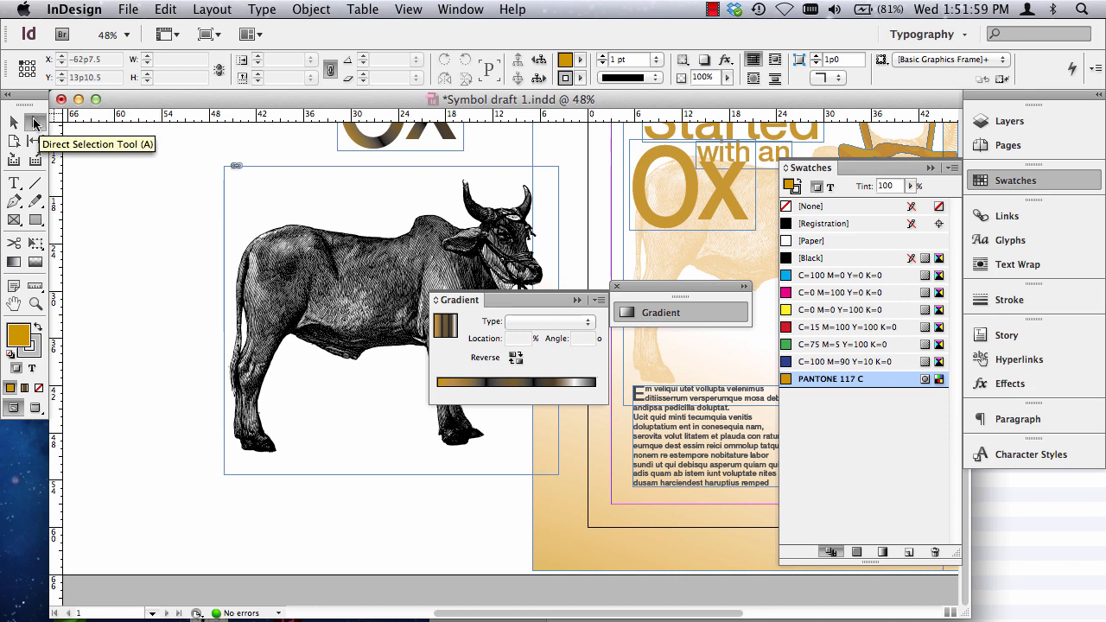
left_click(363, 303)
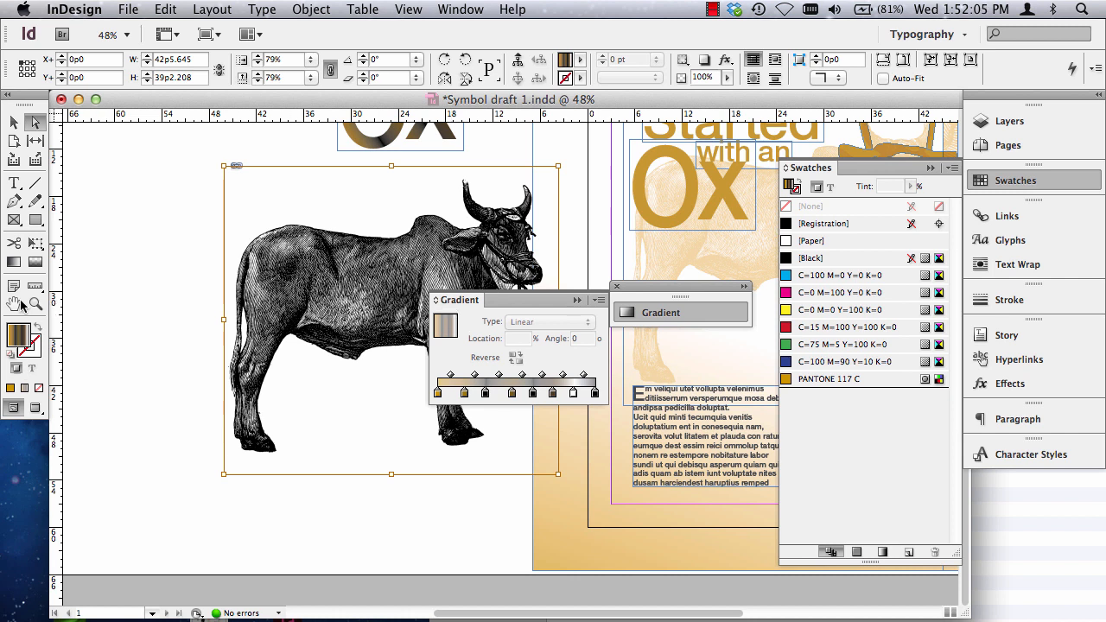
left_click(16, 264)
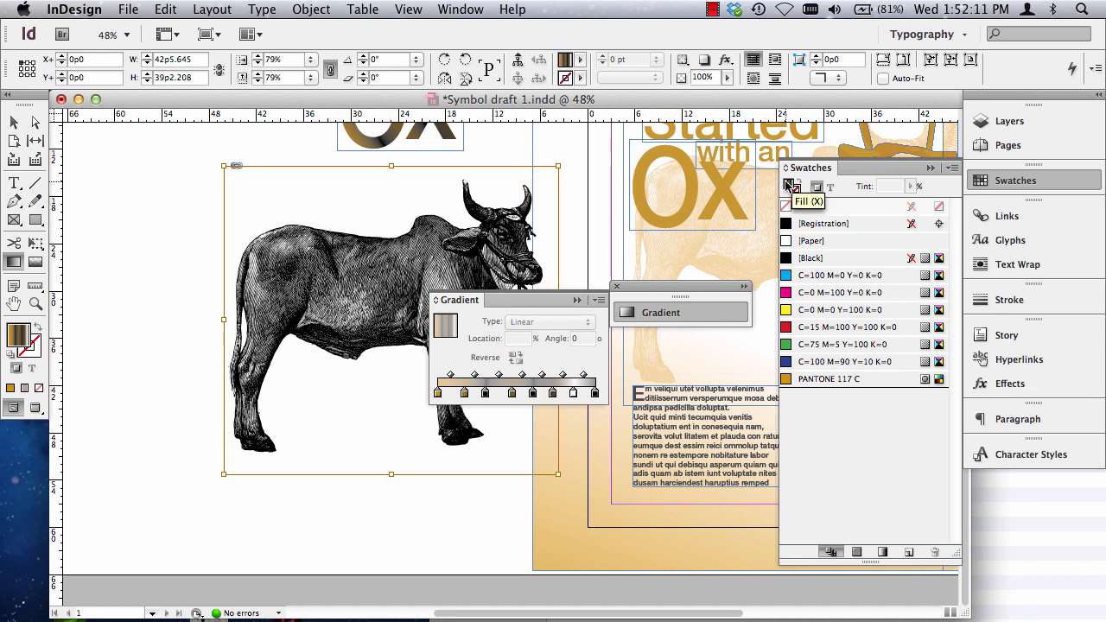
left_click(810, 381)
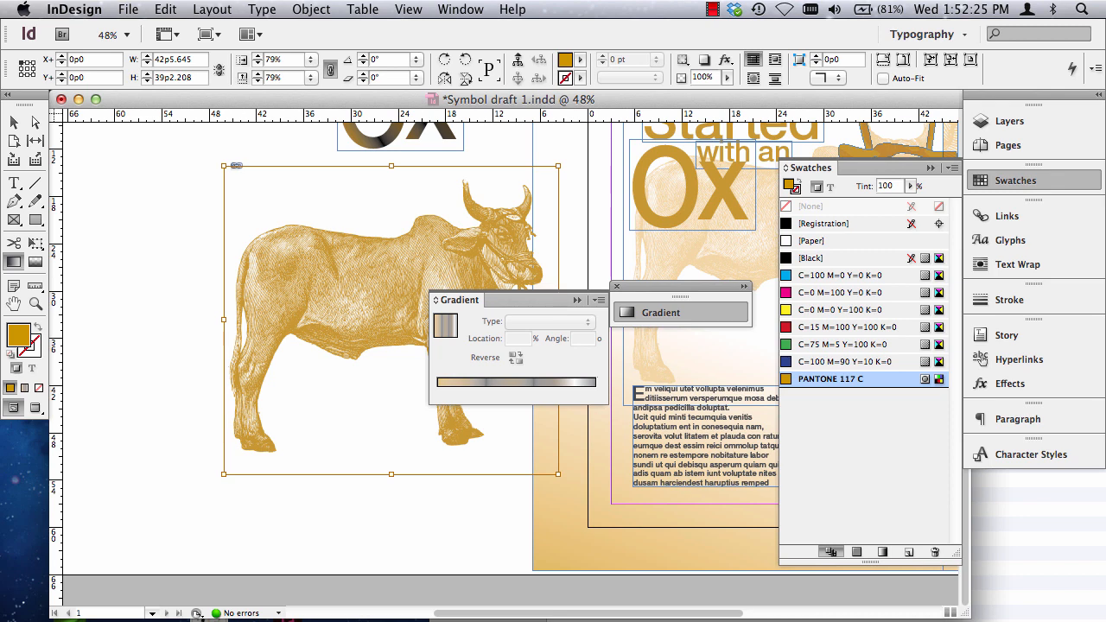
- Switch to Illustrator and create a new 10 by 8 in CMYK document with one artboard
left_click(240, 621)
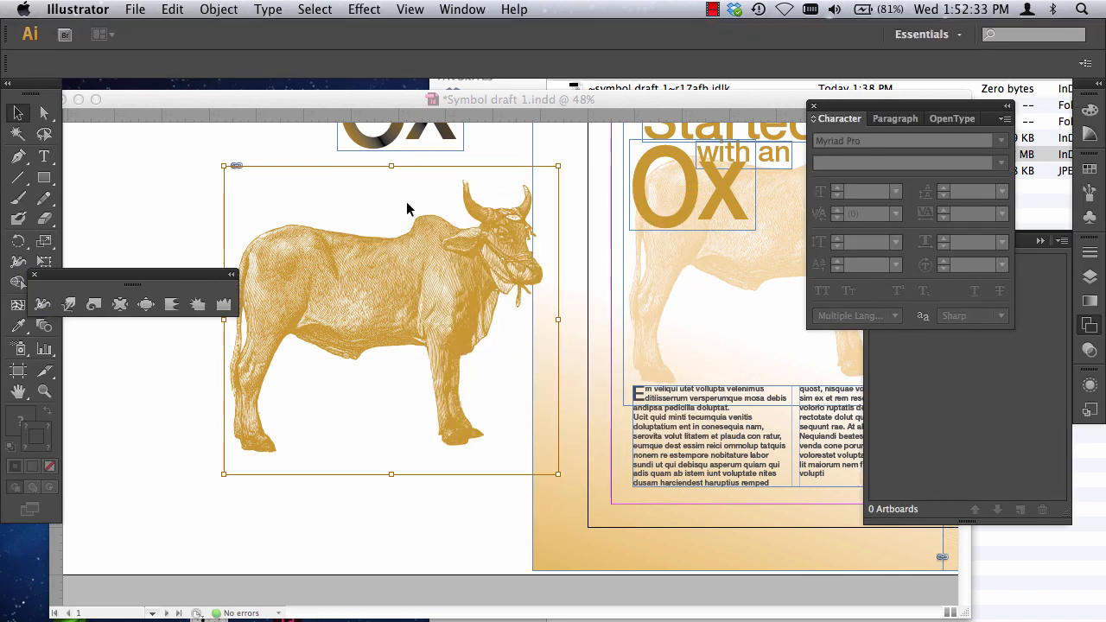
key("super+n")
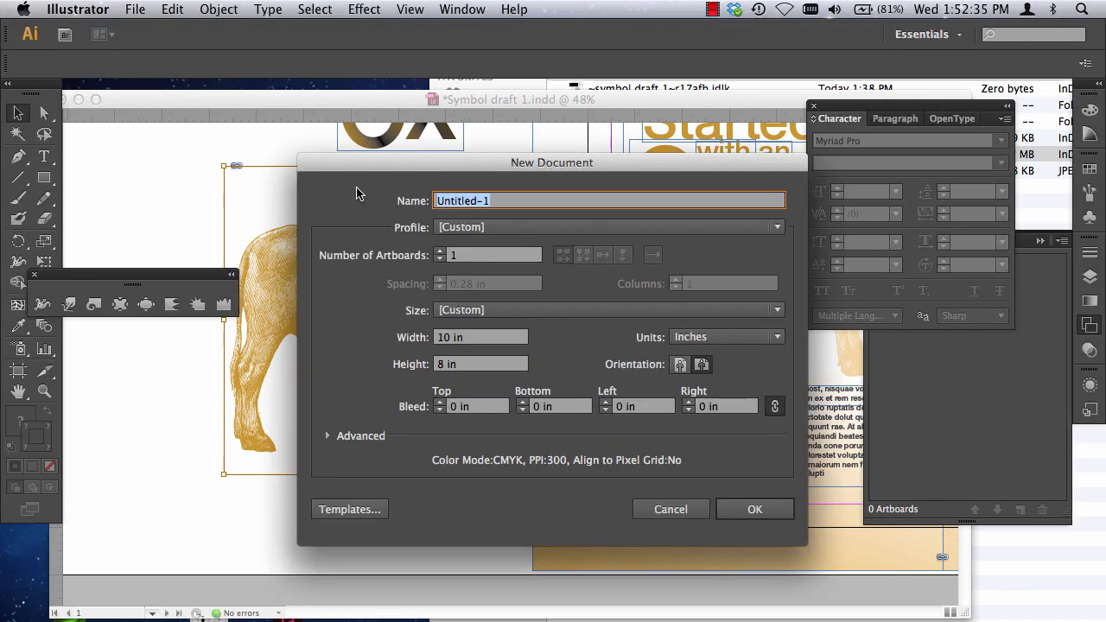
left_click(766, 509)
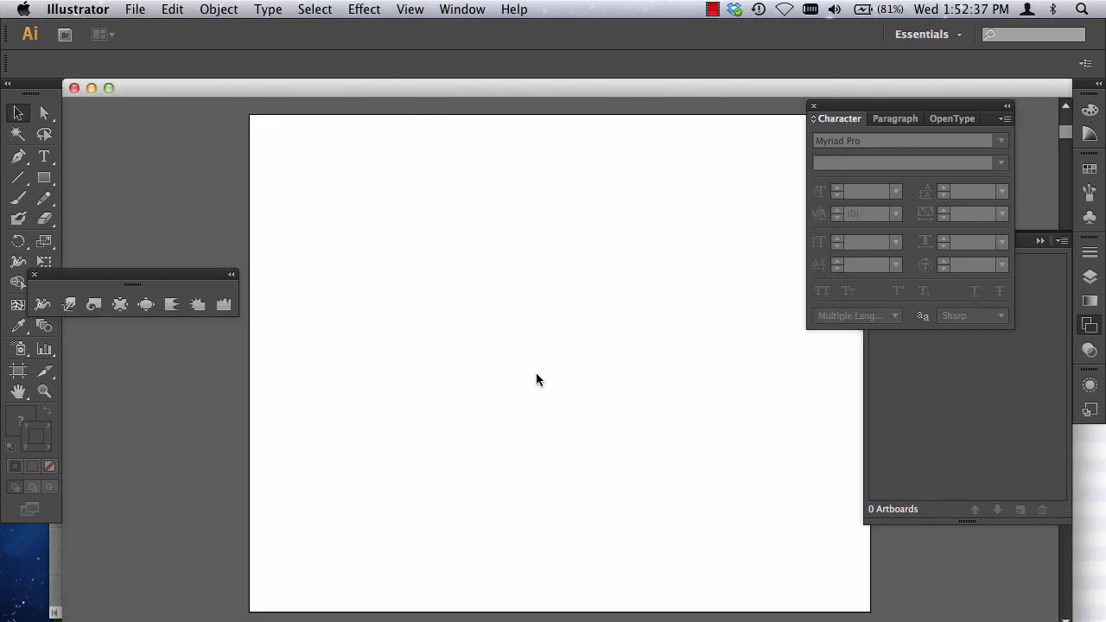
- Select the Pen tool, turn on Snap to Grid and show the grid
left_click(18, 156)
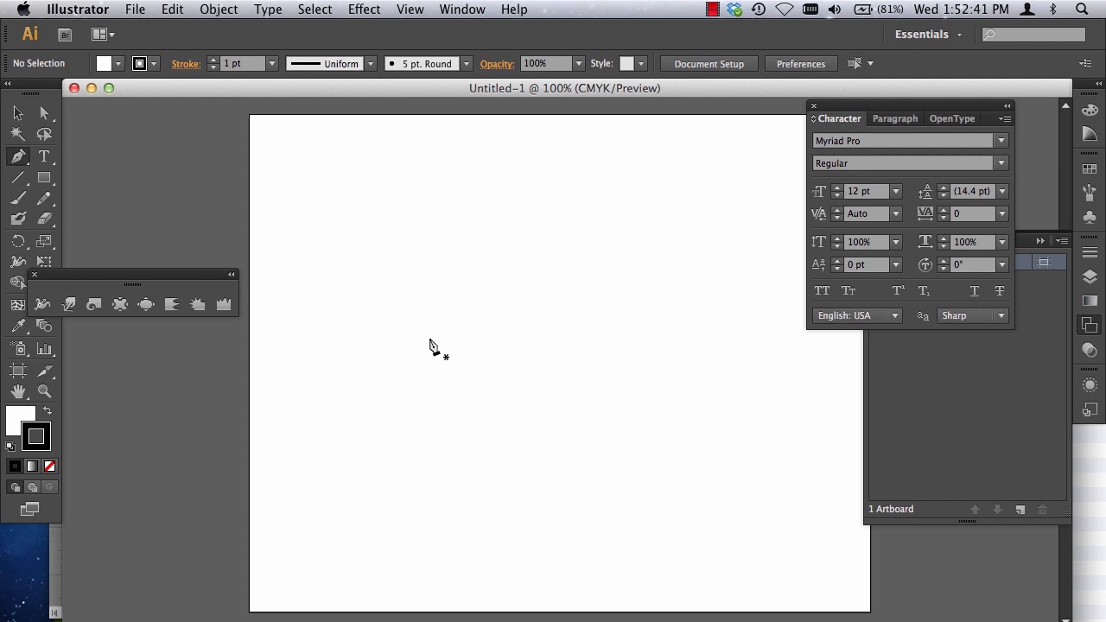
left_click(412, 8)
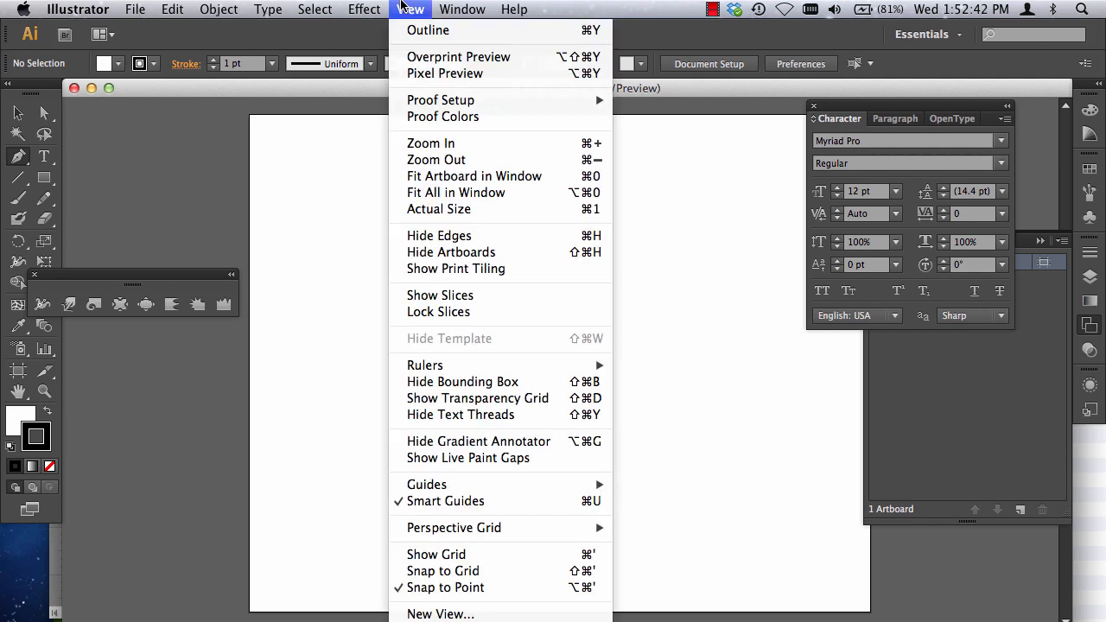
left_click(445, 570)
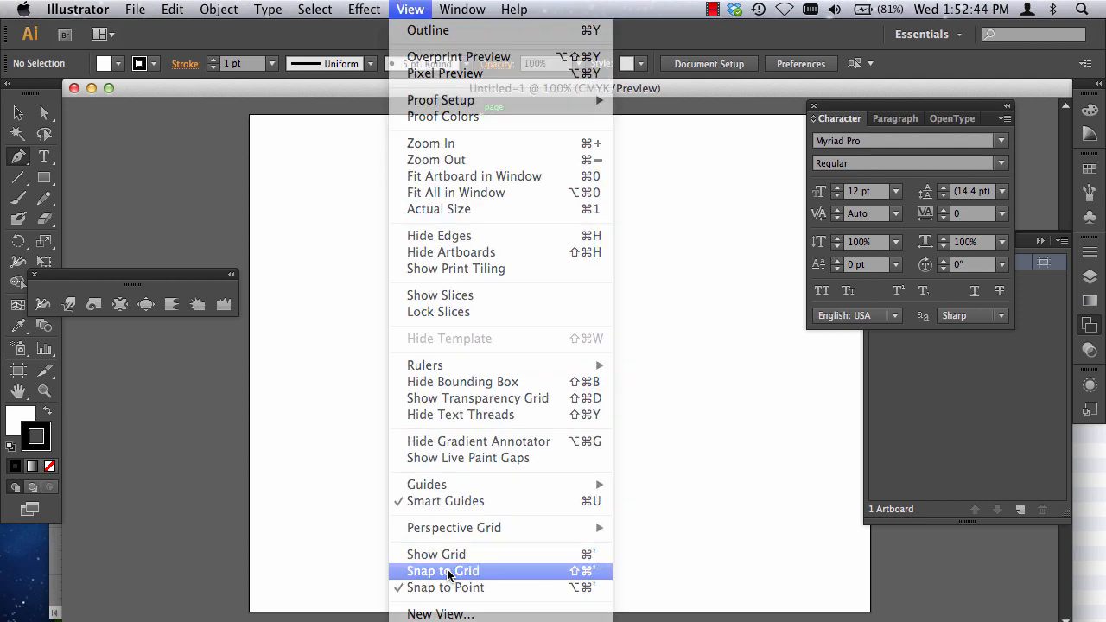
left_click(417, 8)
left_click(492, 554)
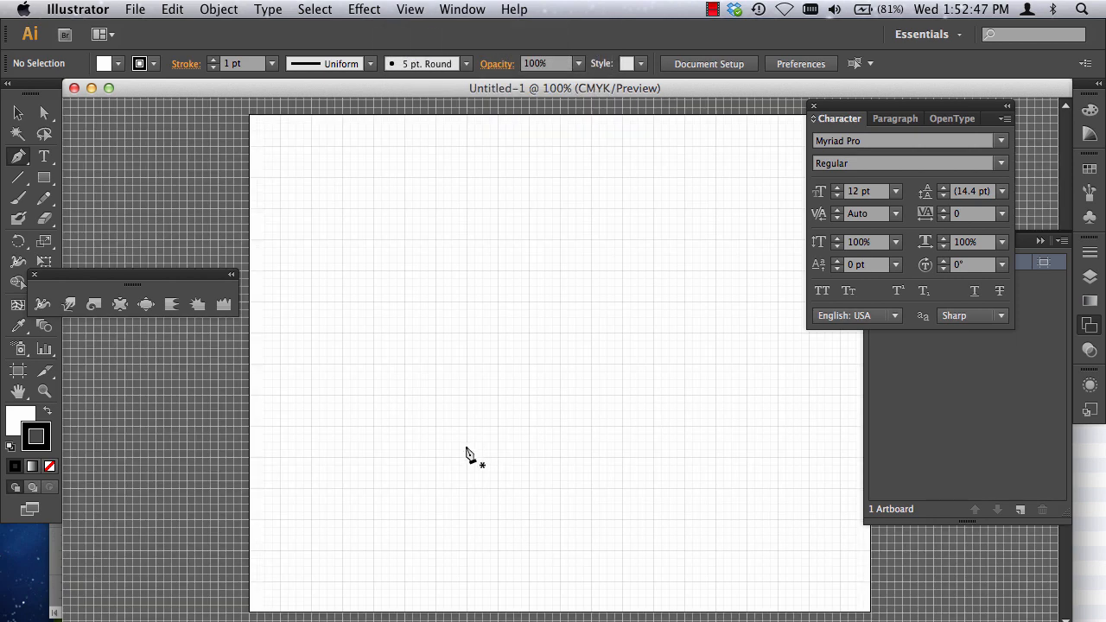
- Draw three sides of the omega's left foot with straight segments, about 2.4 in wide and 0.9 in high, open at the top
left_click(373, 431)
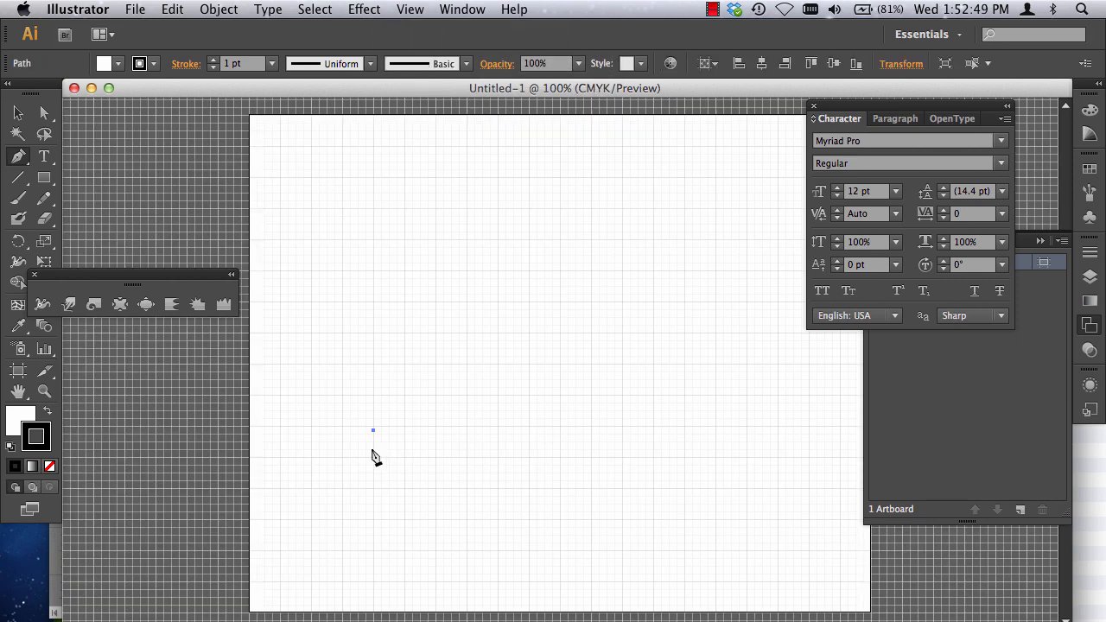
left_click(373, 486)
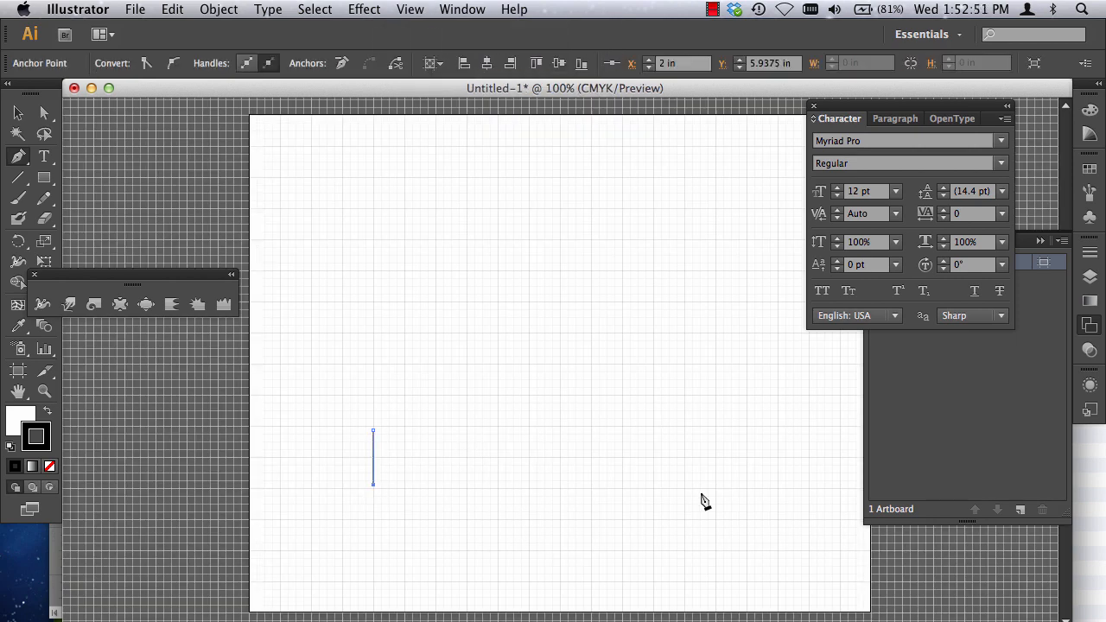
left_click(521, 485)
left_click(521, 429)
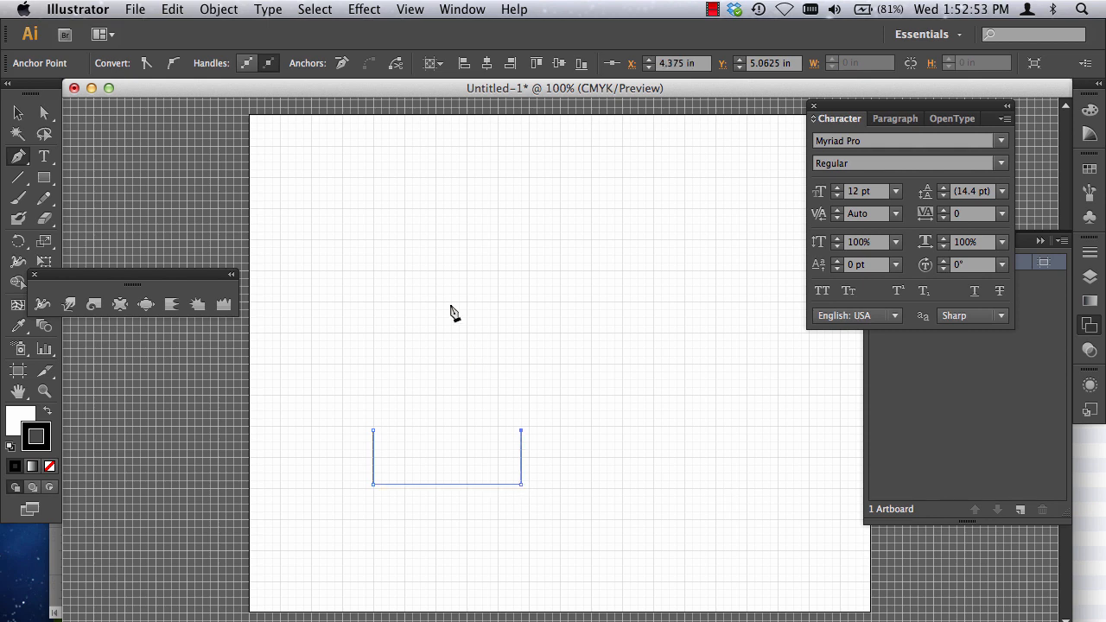
- Continue the path with a curved inner arch peaking at X 5.5 in, Y 1.0625 in, and a right foot about 1 in high
left_click_drag(591, 182, 823, 181)
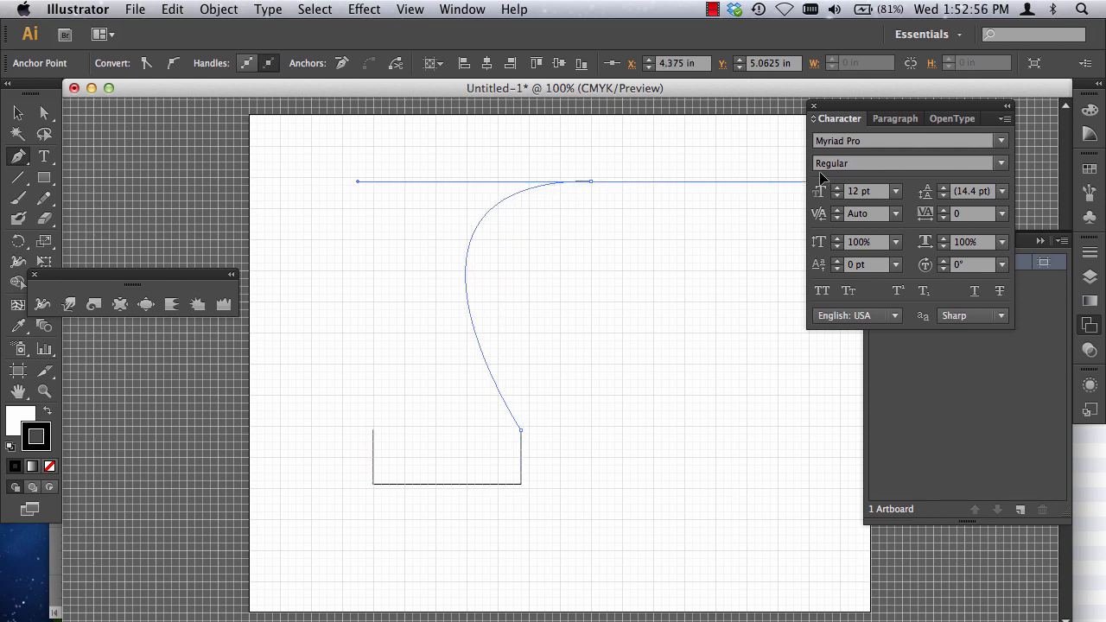
left_click(653, 425)
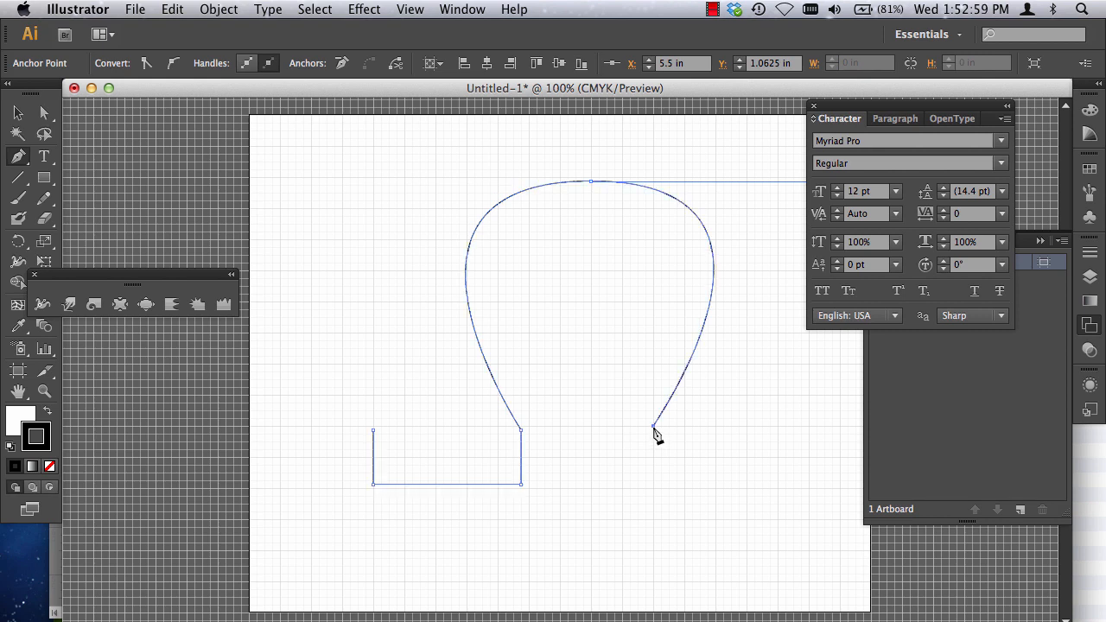
left_click(653, 489)
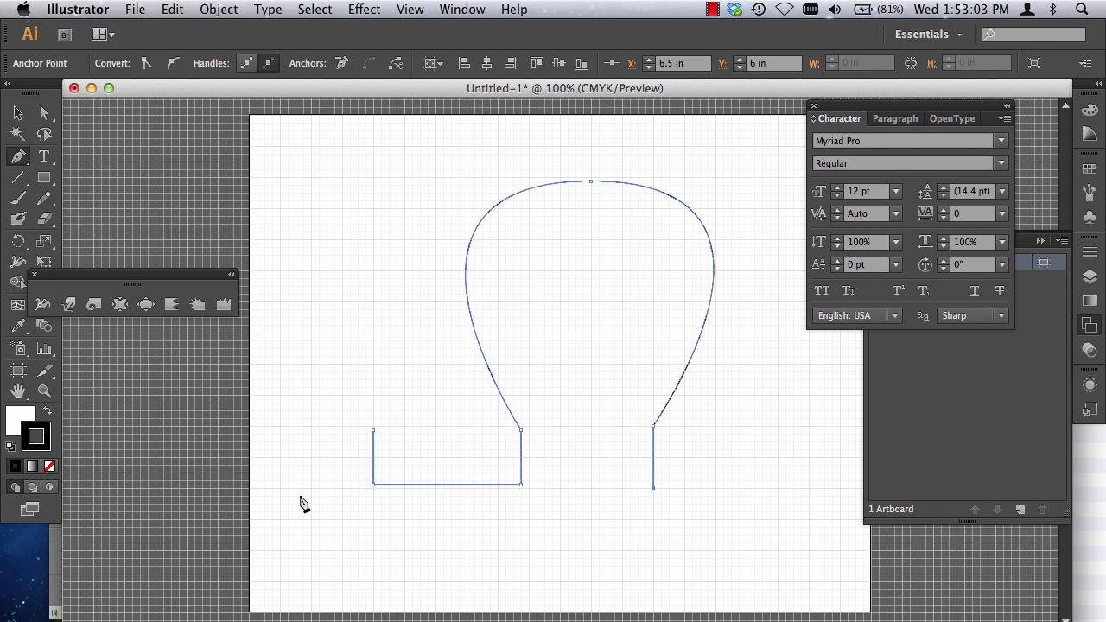
left_click(797, 488)
left_click(797, 426)
left_click(758, 425)
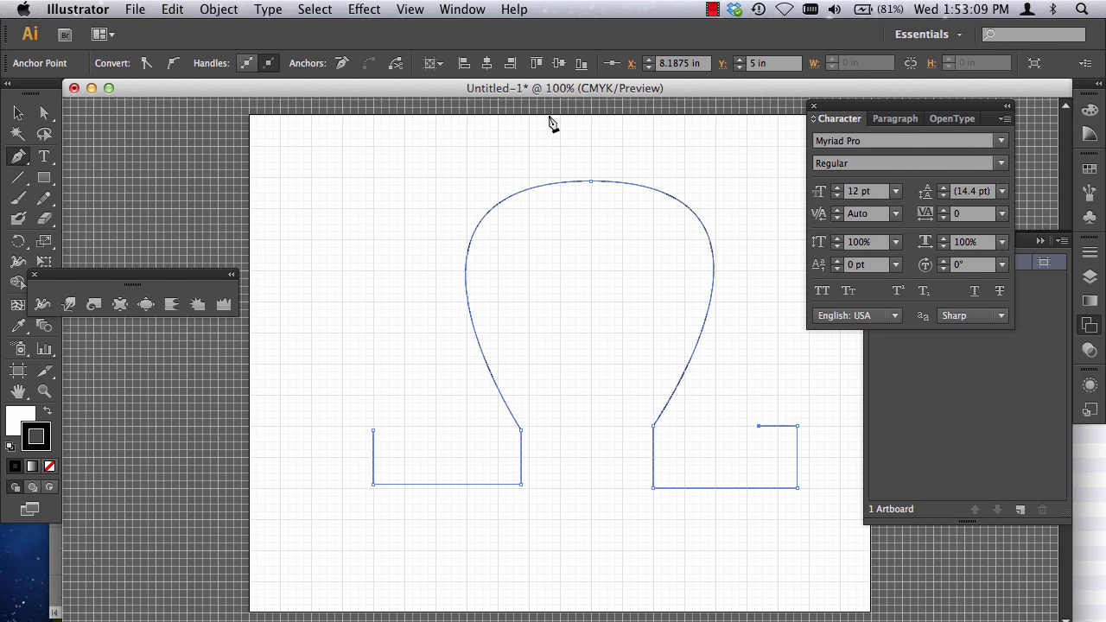
- Draw the curved outer arch from the right foot over the artboard's upper edge to the left foot and close the omega path
left_click_drag(595, 115, 272, 155)
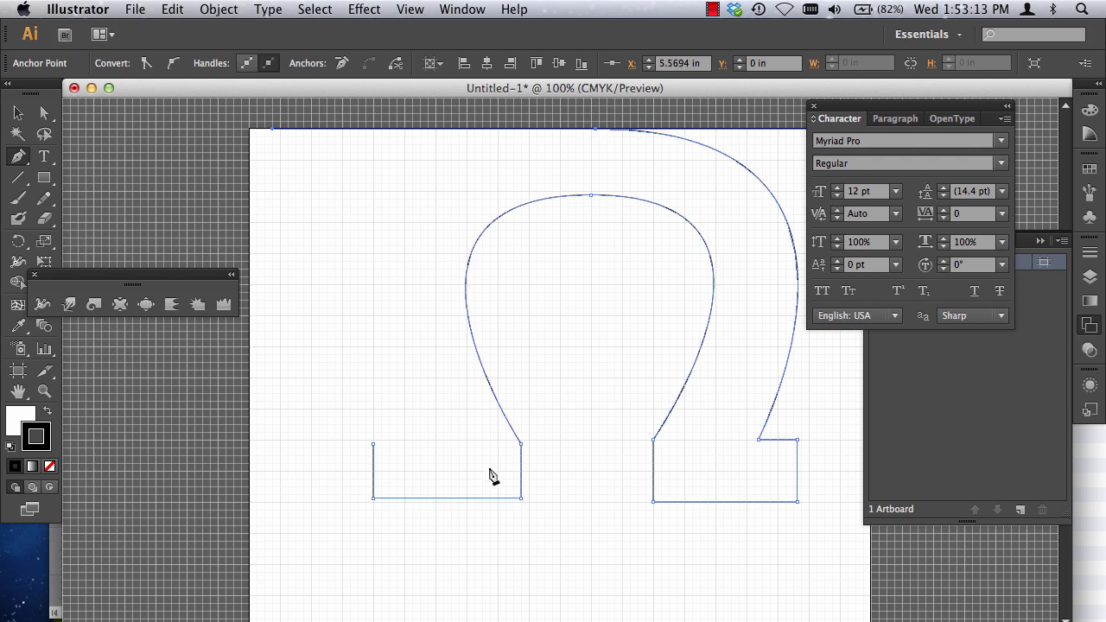
left_click(427, 439)
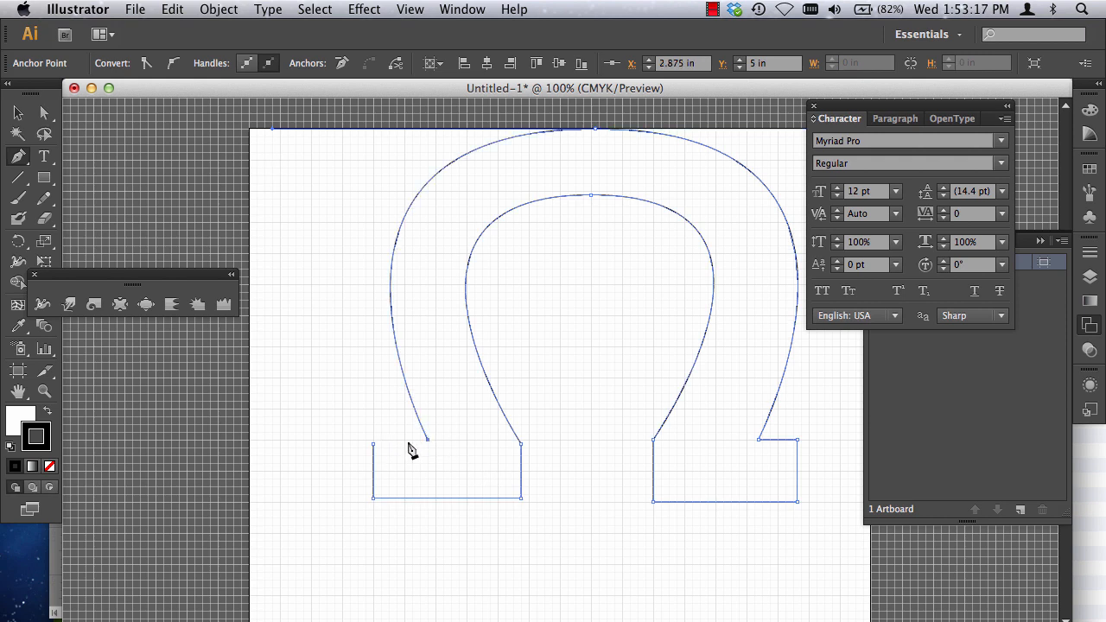
key("ctrl+z")
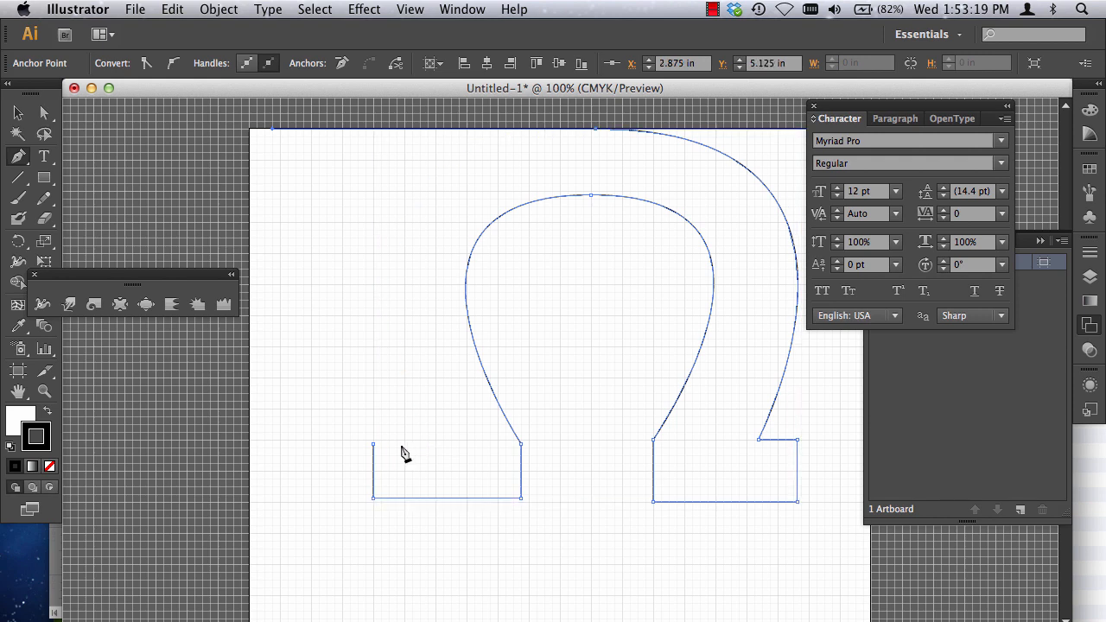
left_click(424, 445)
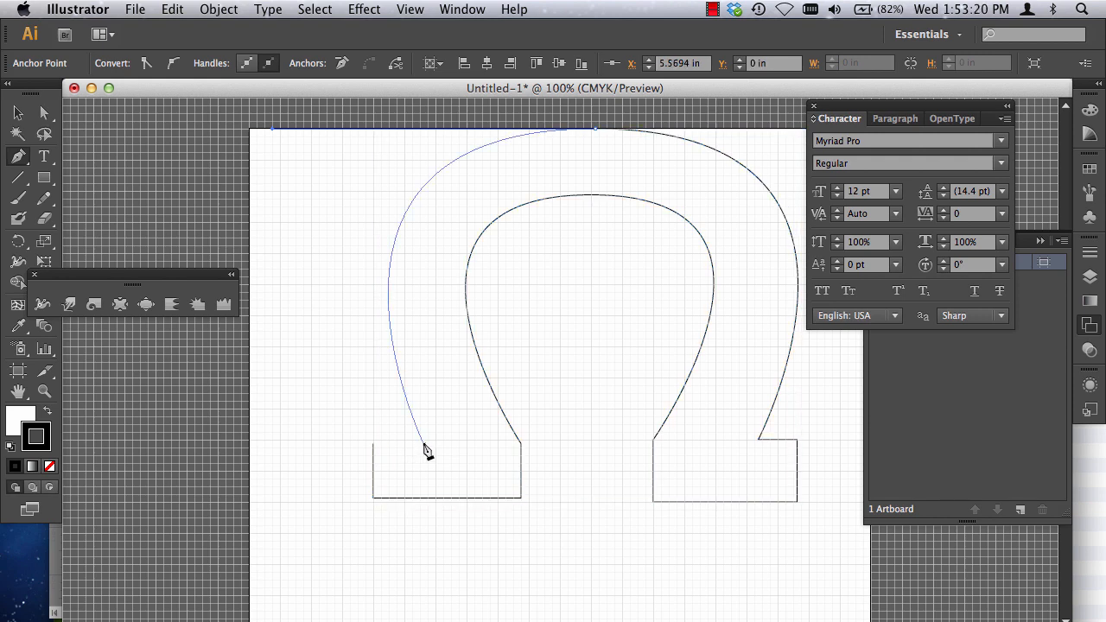
left_click(373, 445)
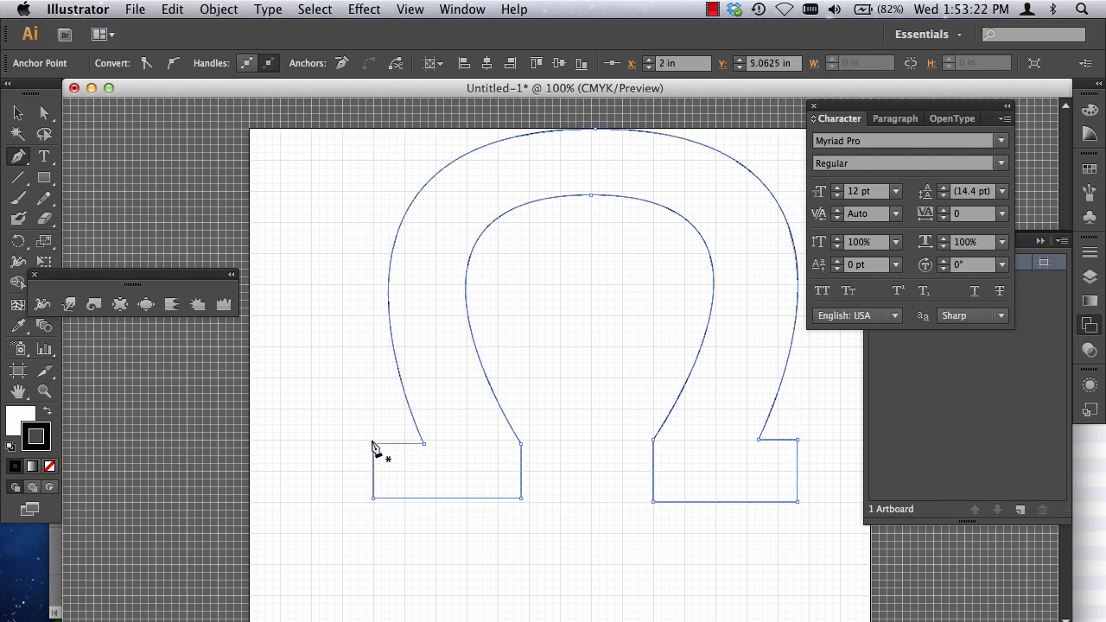
- Swap the omega's fill and stroke to fill it black, move the shape slightly down the artboard and deselect it
left_click(47, 414)
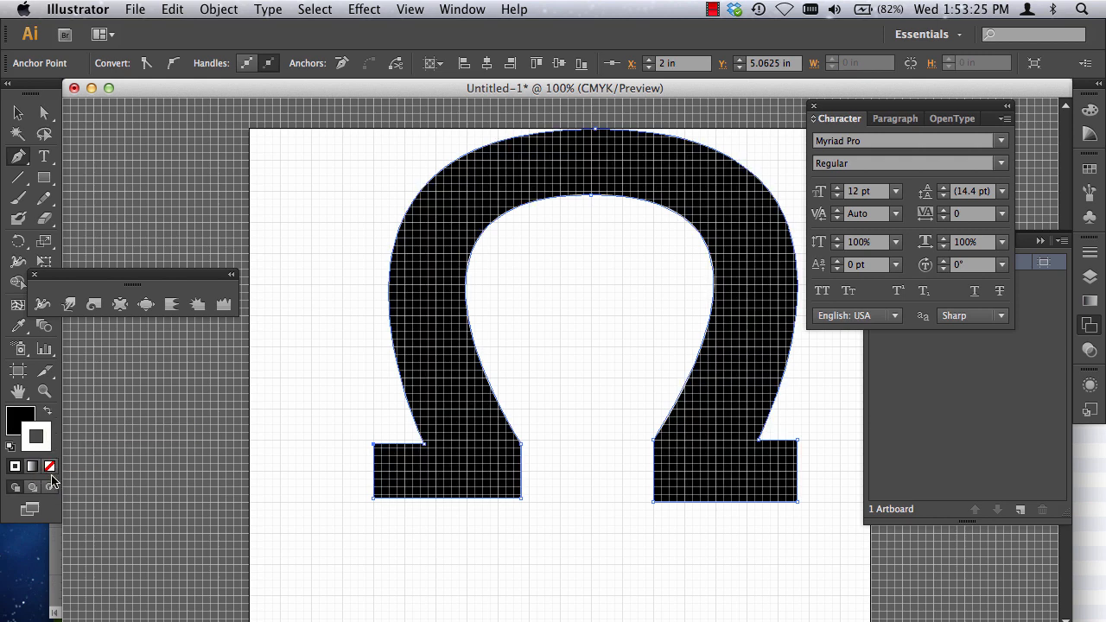
key("v")
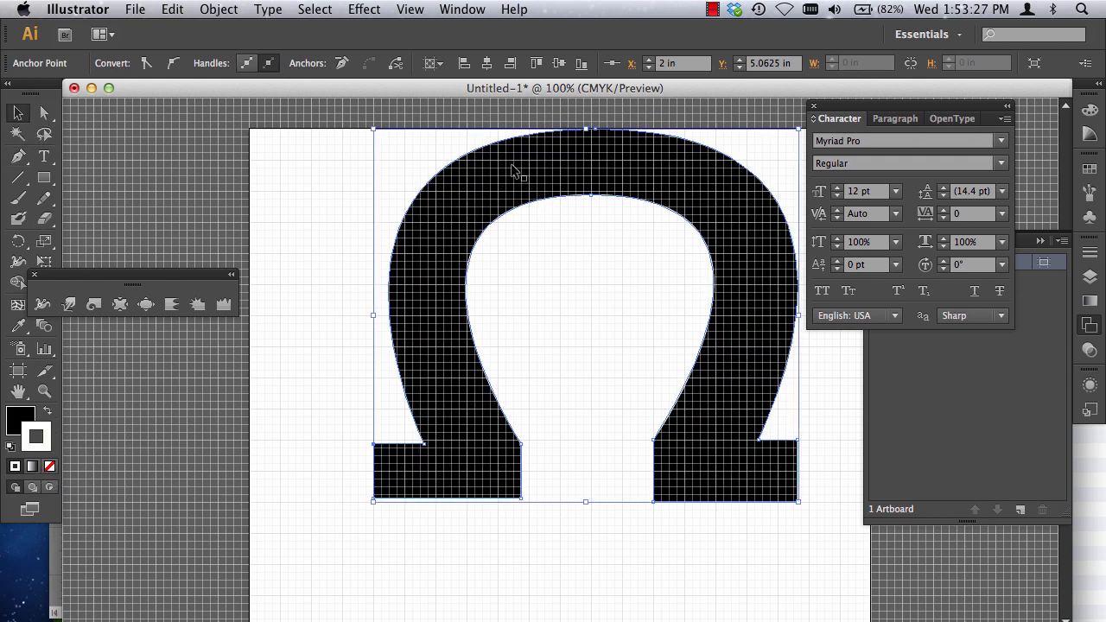
left_click_drag(512, 166, 506, 224)
left_click(335, 249)
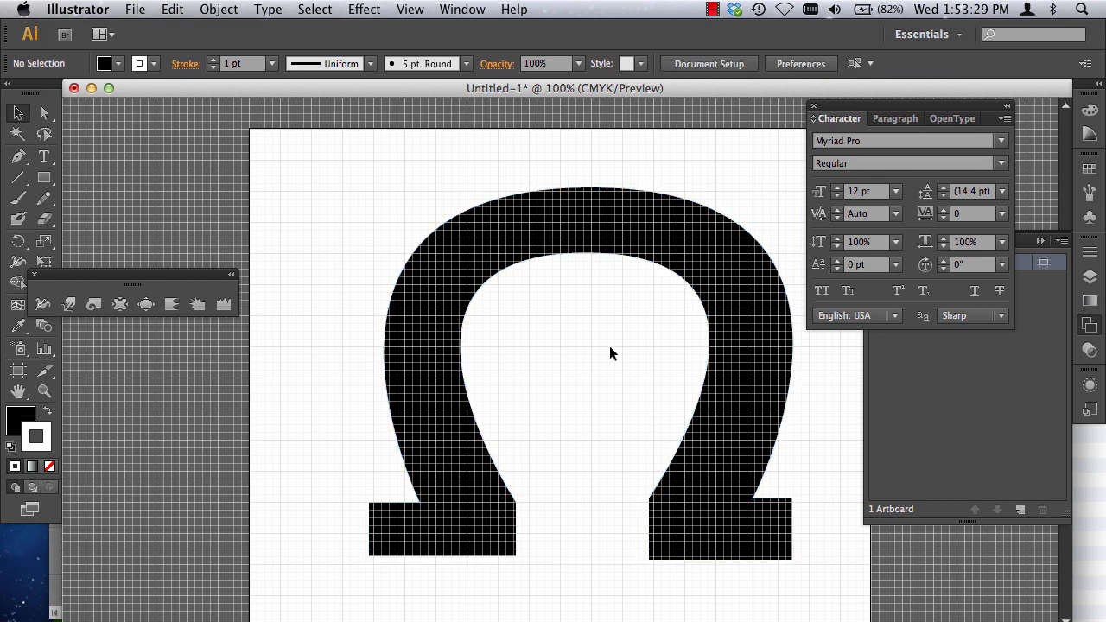
- Hide the document grid and begin saving the omega artwork under the name Omega.ai
left_click(410, 9)
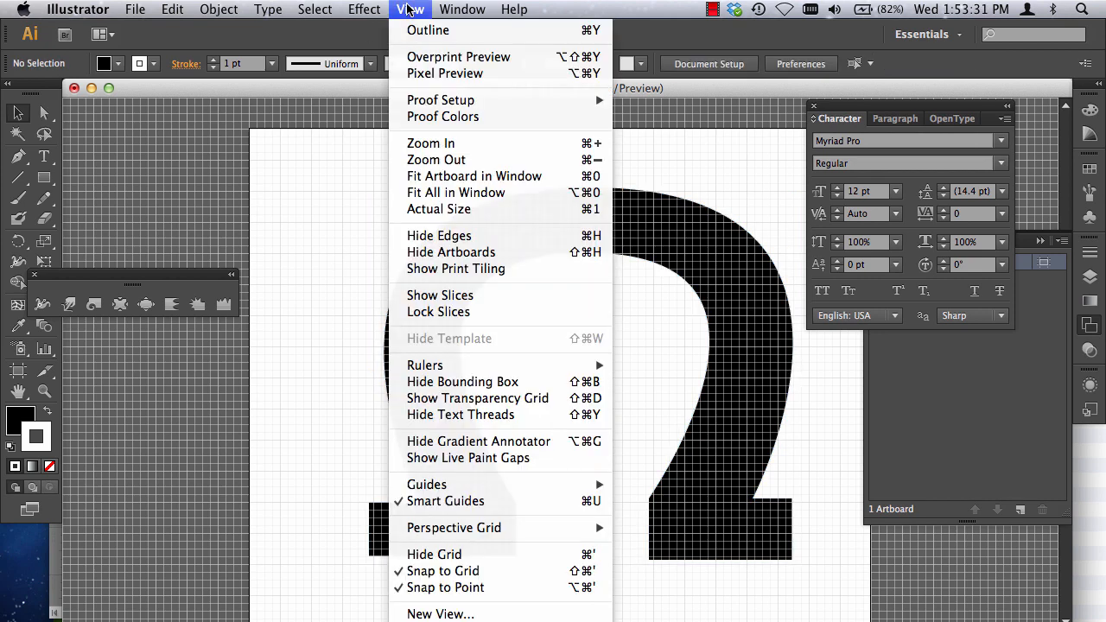
left_click(430, 554)
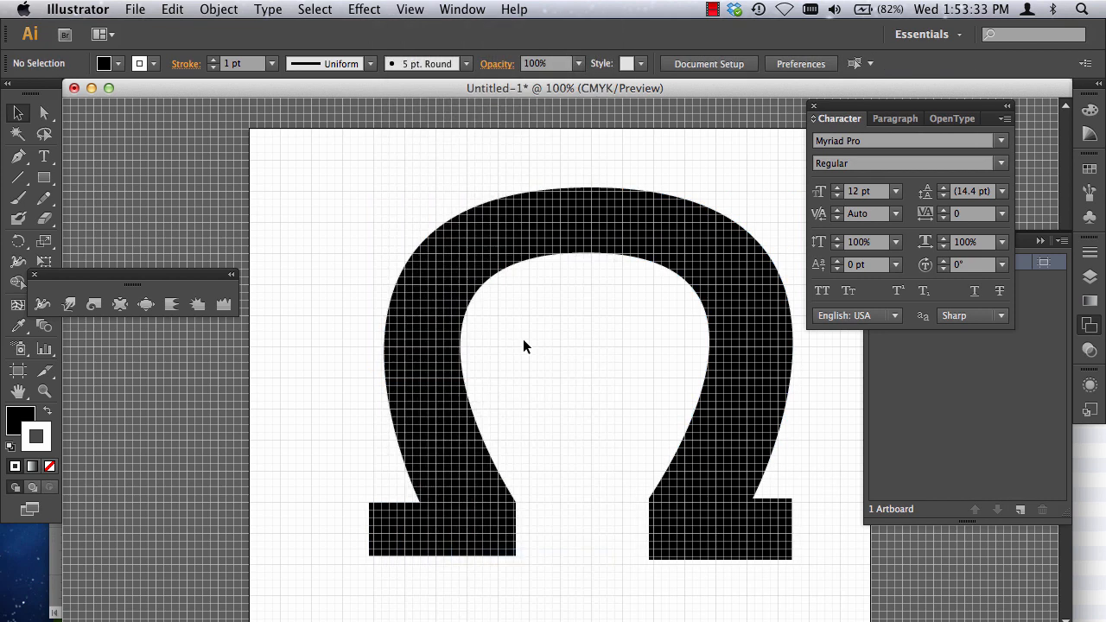
left_click(139, 7)
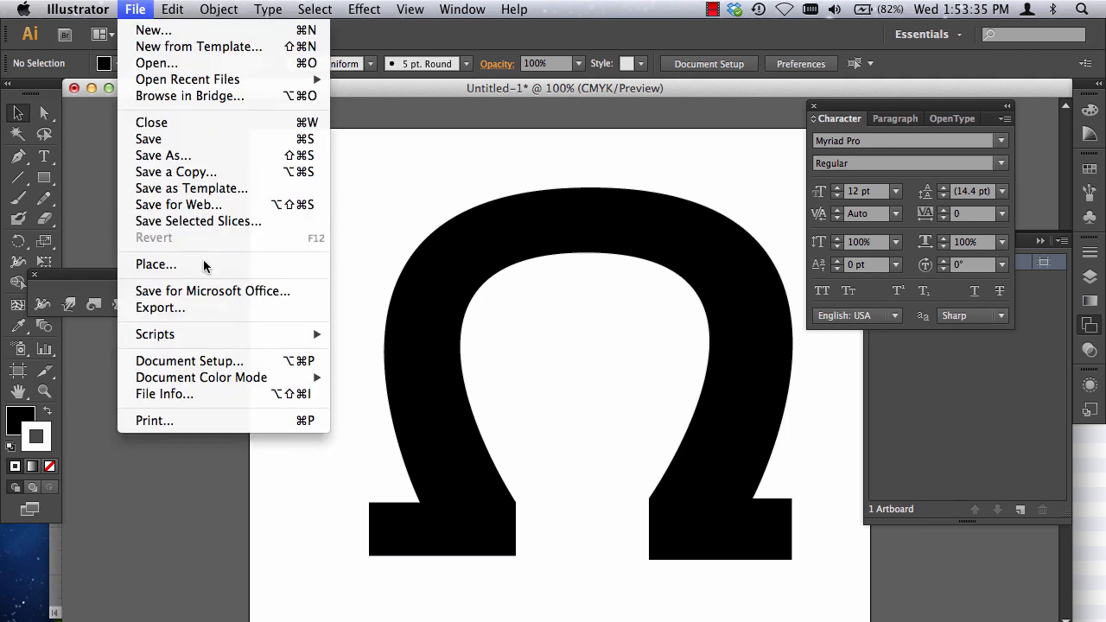
left_click(187, 159)
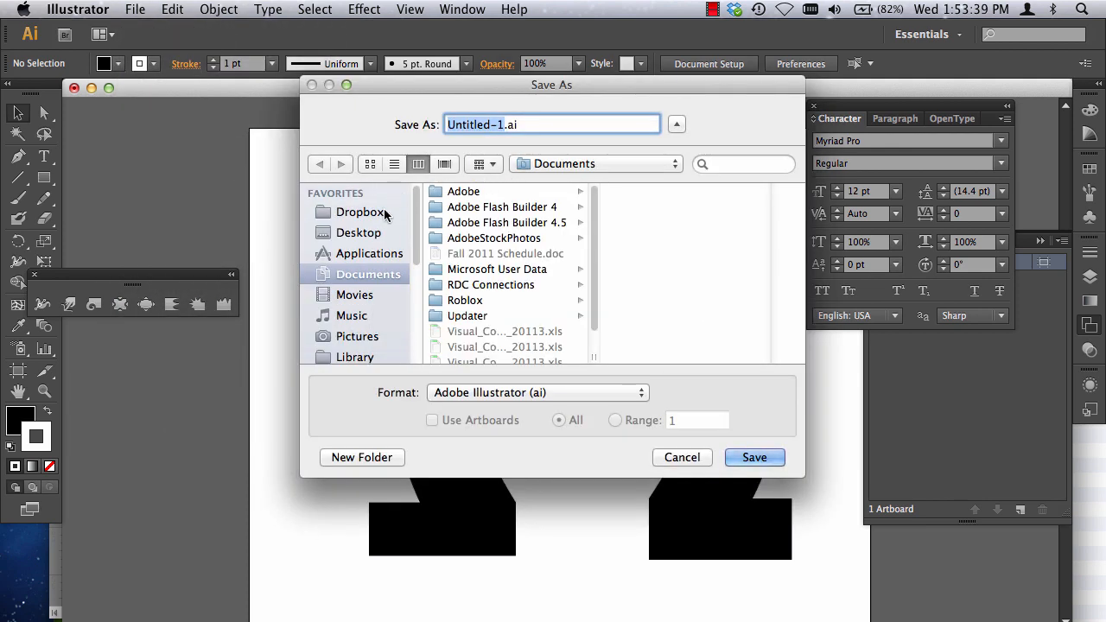
type("Omega")
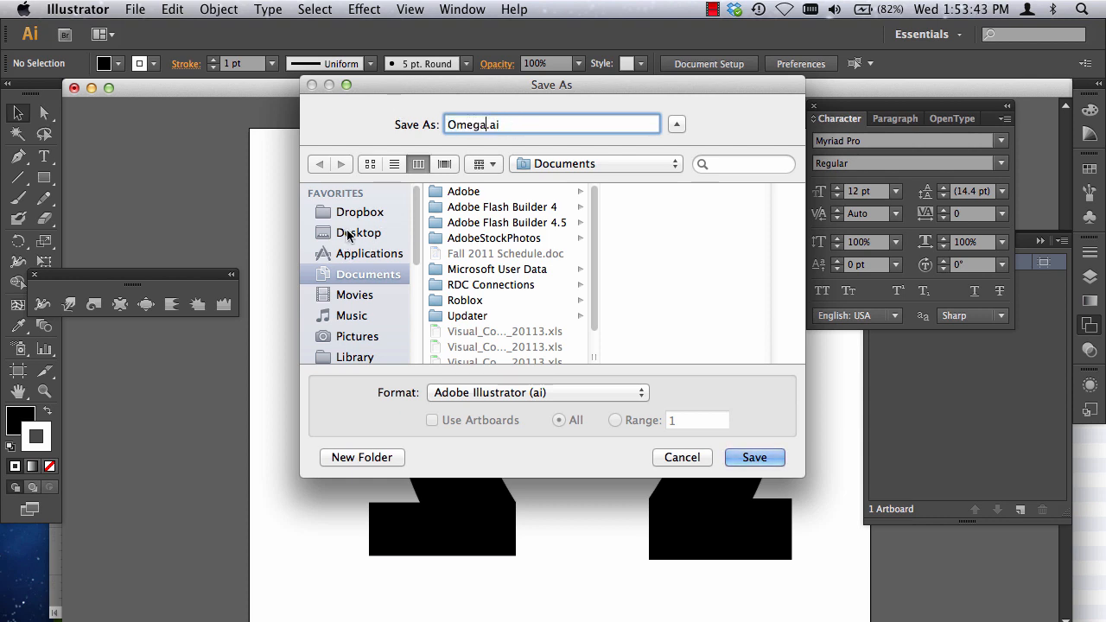
- Save the file into the Symbol Draft1 folder of the Typography class's Project 2, keeping the default Illustrator CS6 options
left_click(581, 164)
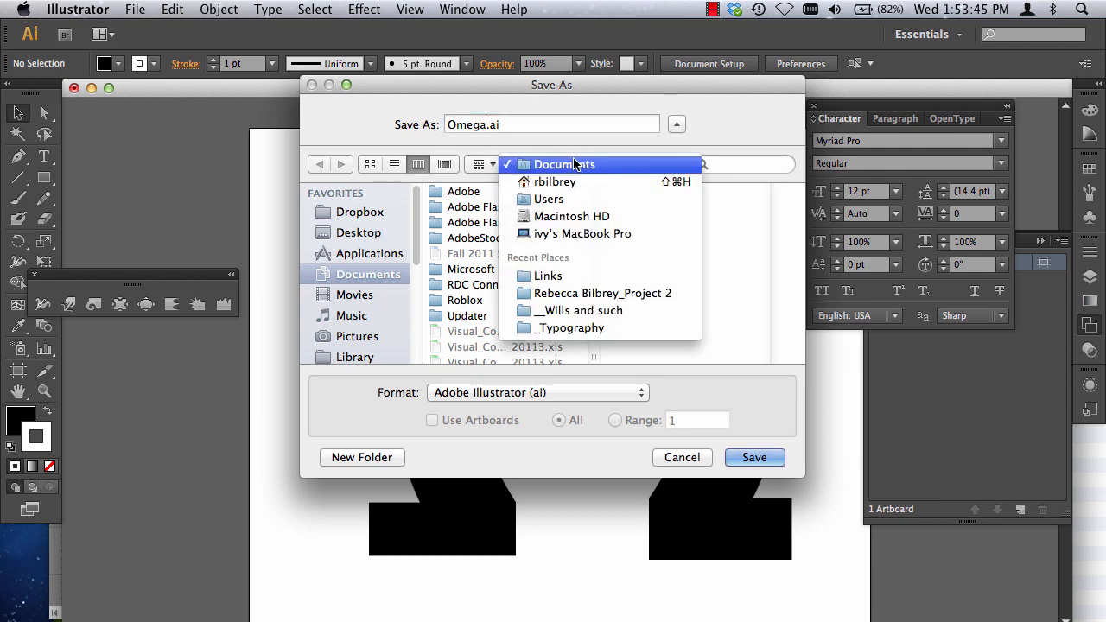
left_click(574, 212)
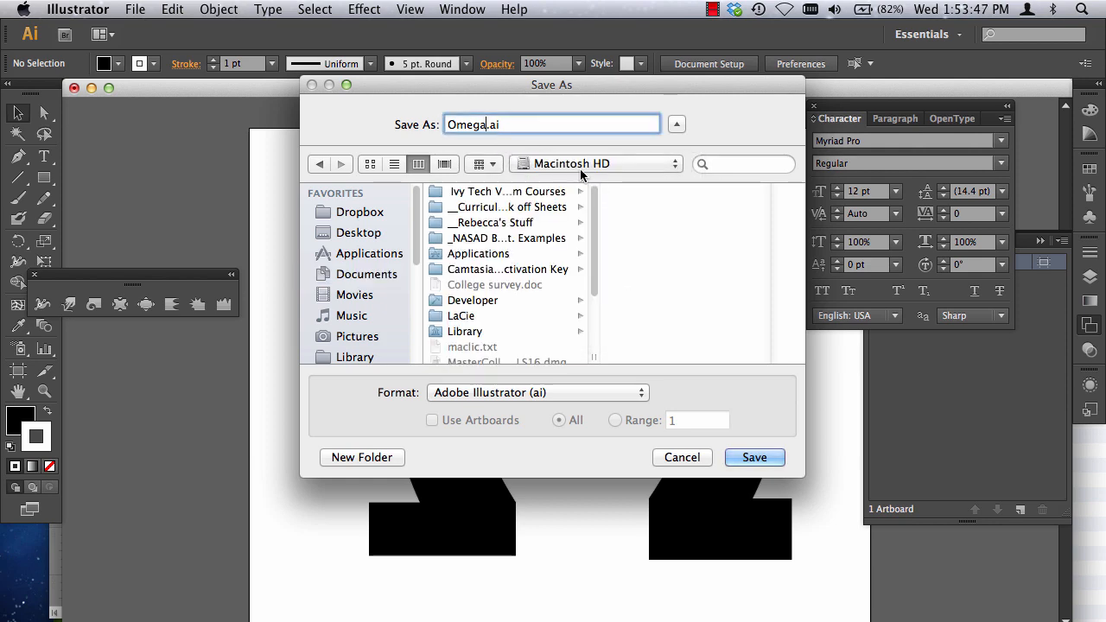
left_click(512, 192)
left_click(714, 191)
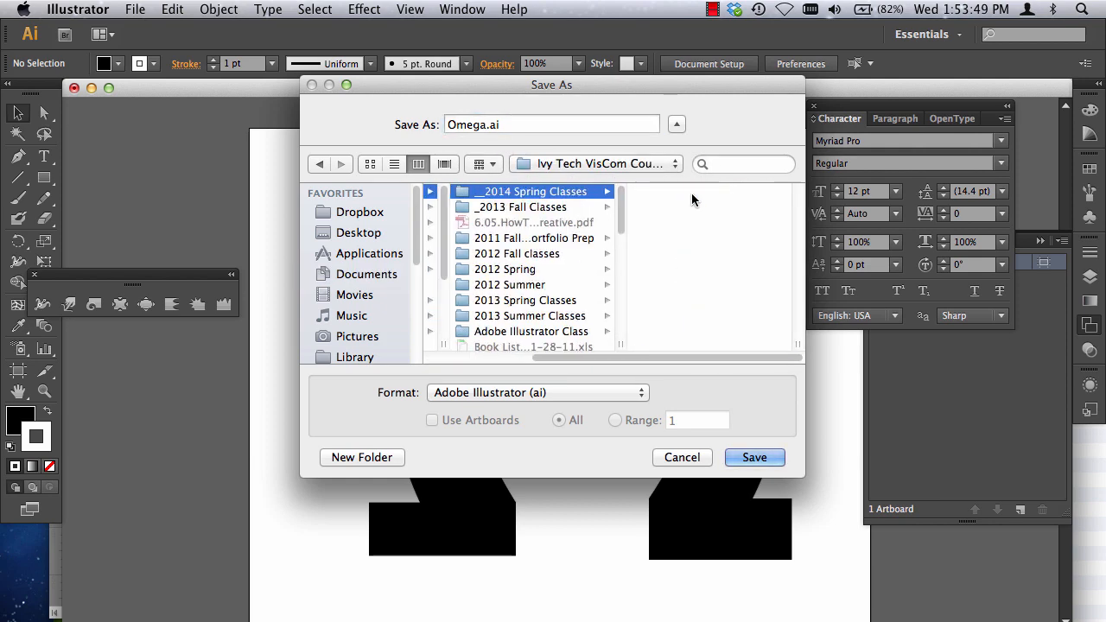
left_click(695, 208)
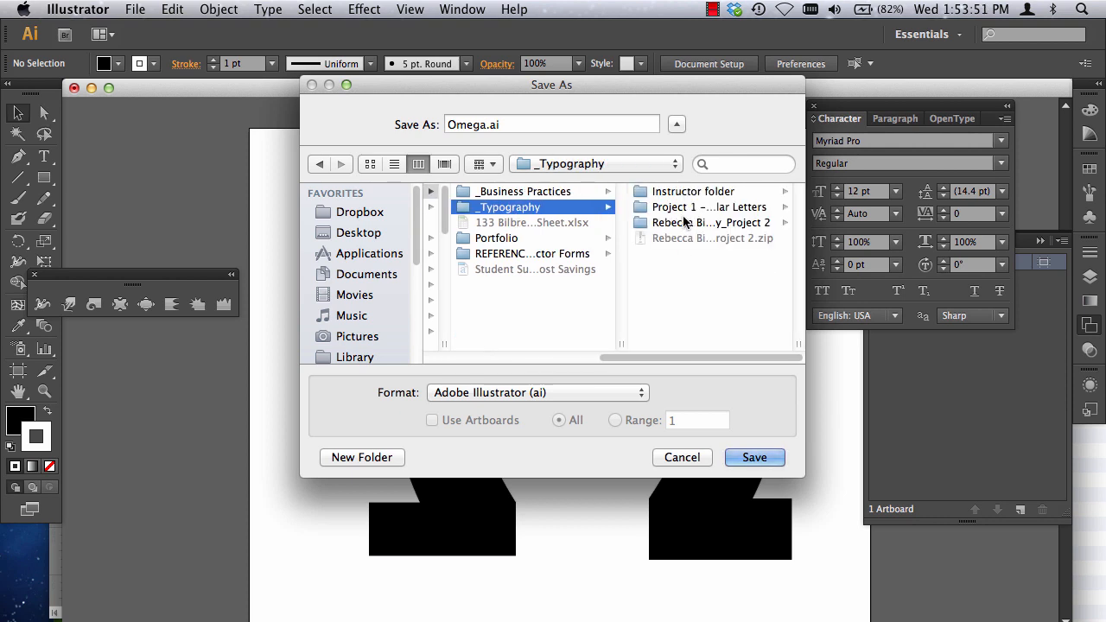
left_click(687, 223)
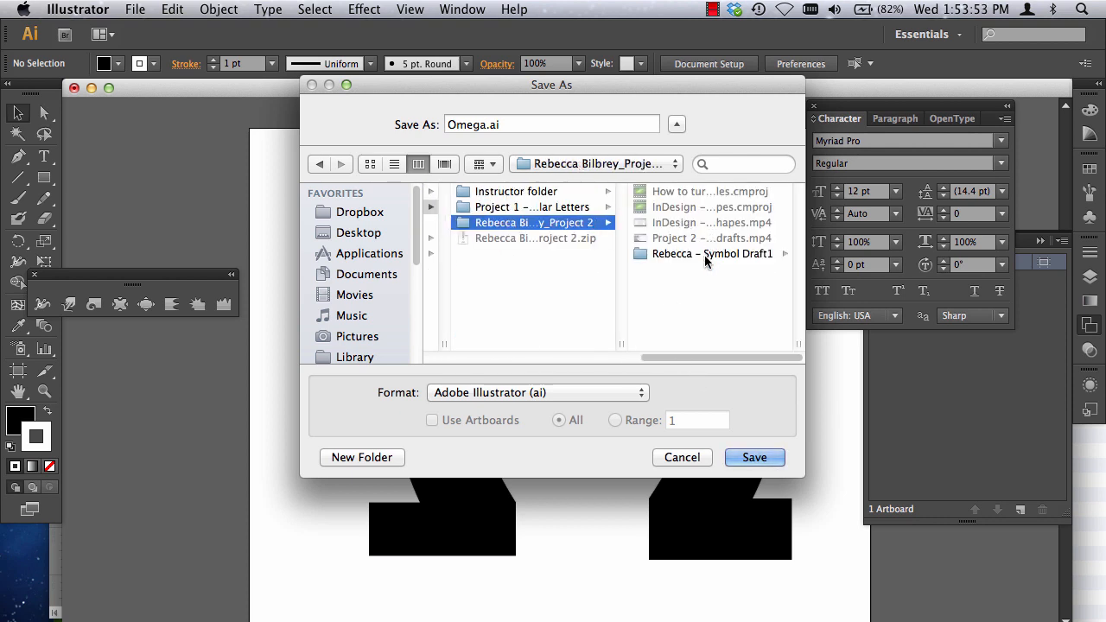
left_click(704, 255)
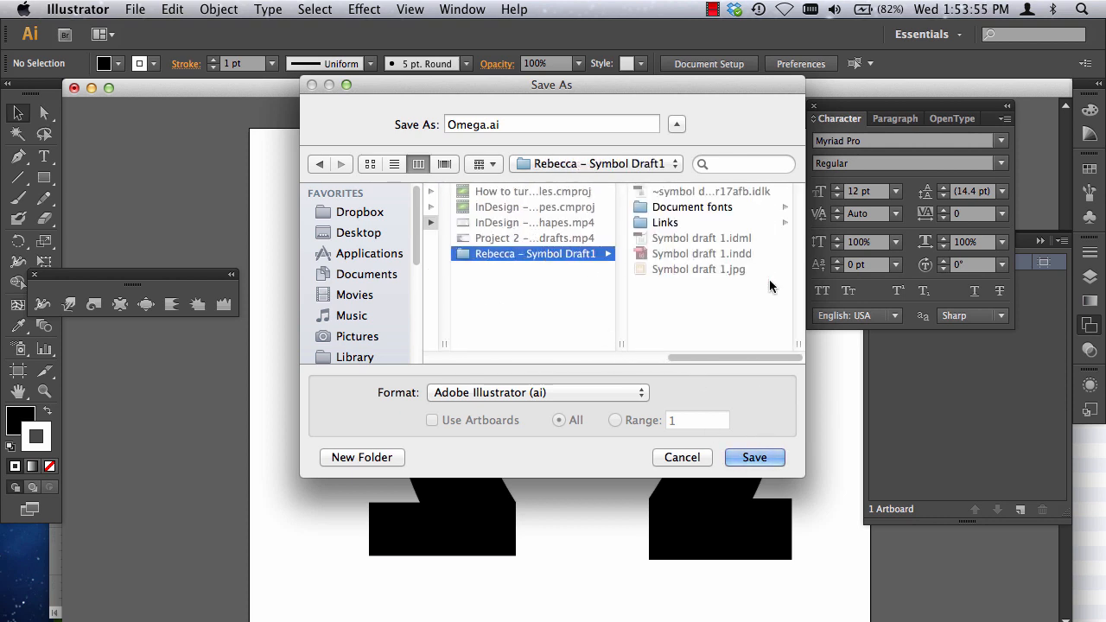
left_click(754, 457)
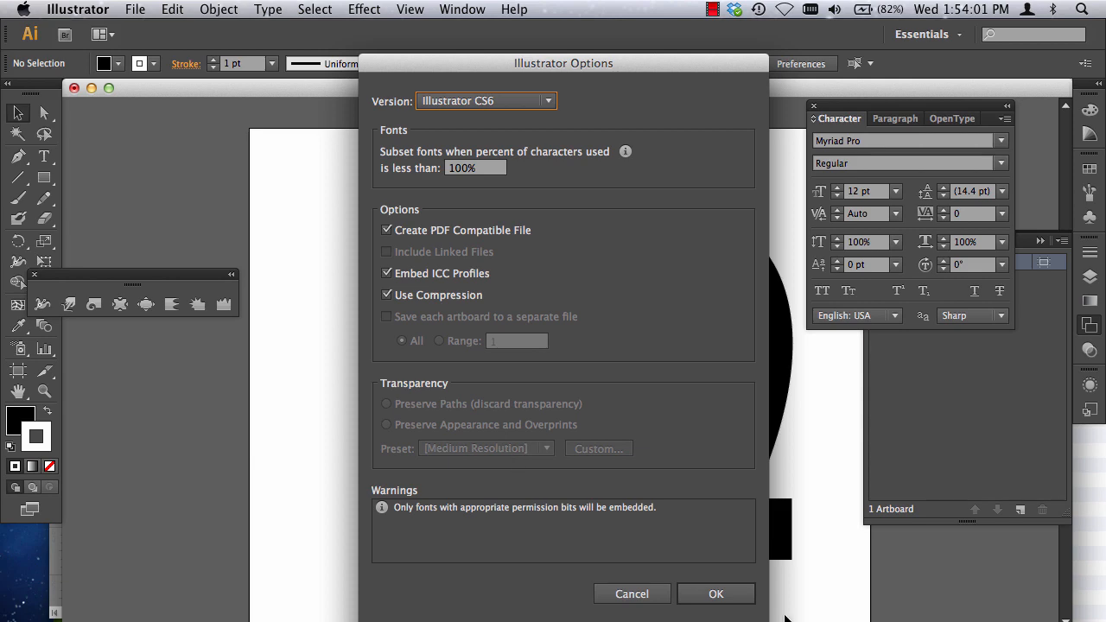
left_click(736, 596)
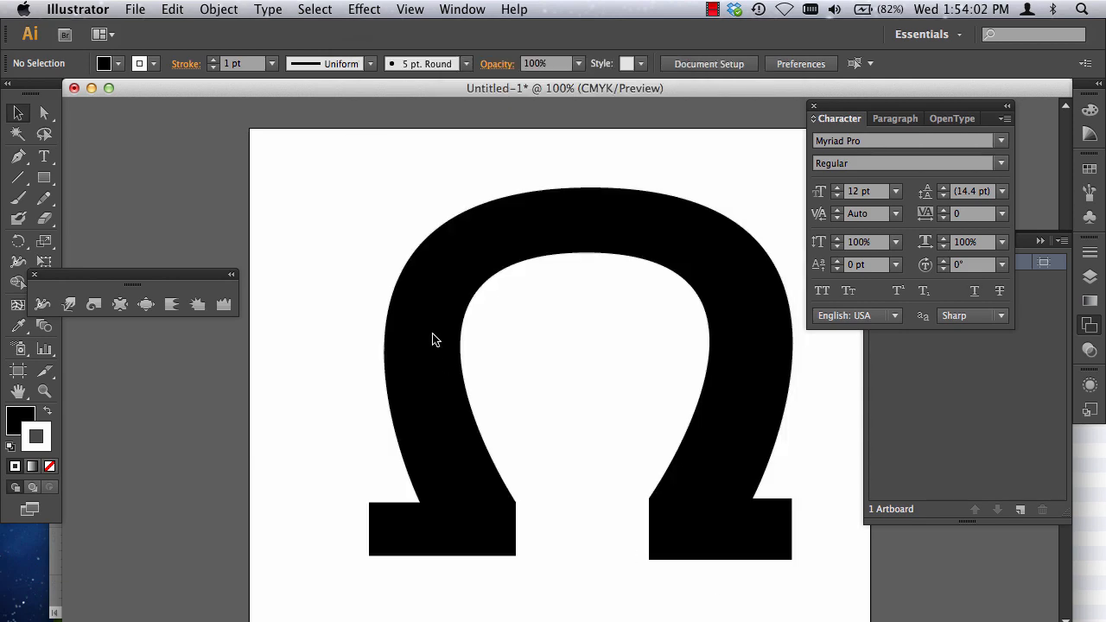
- Minimize the Illustrator document and switch to Symbol draft 1.indd in InDesign, framing the ox artwork beside the page
left_click(90, 88)
left_click(388, 521)
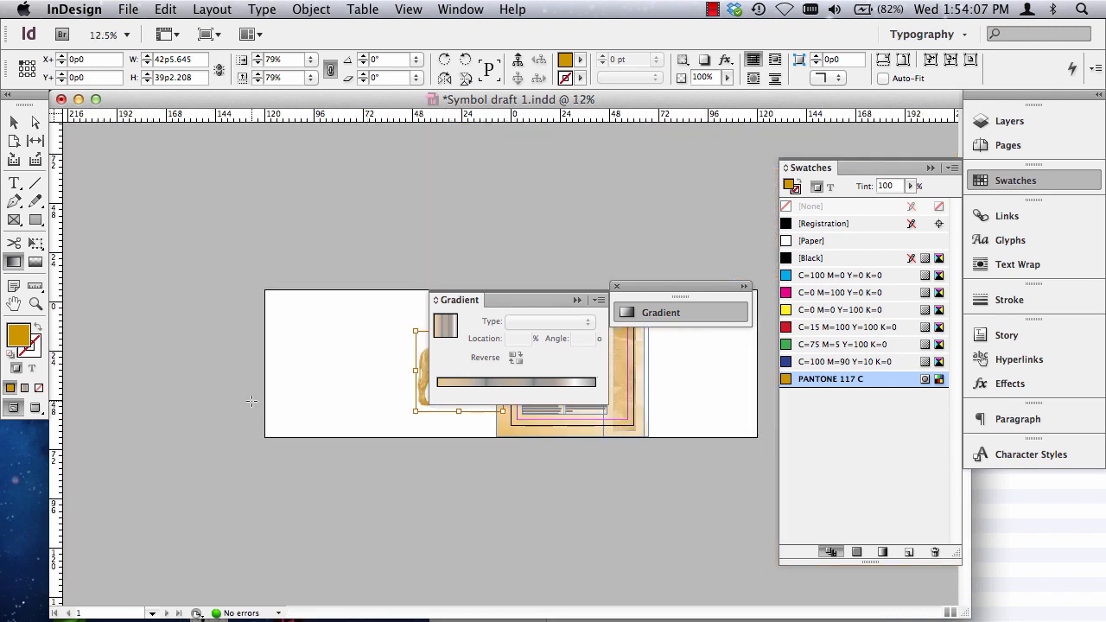
left_click(35, 303)
left_click_drag(259, 271, 469, 425)
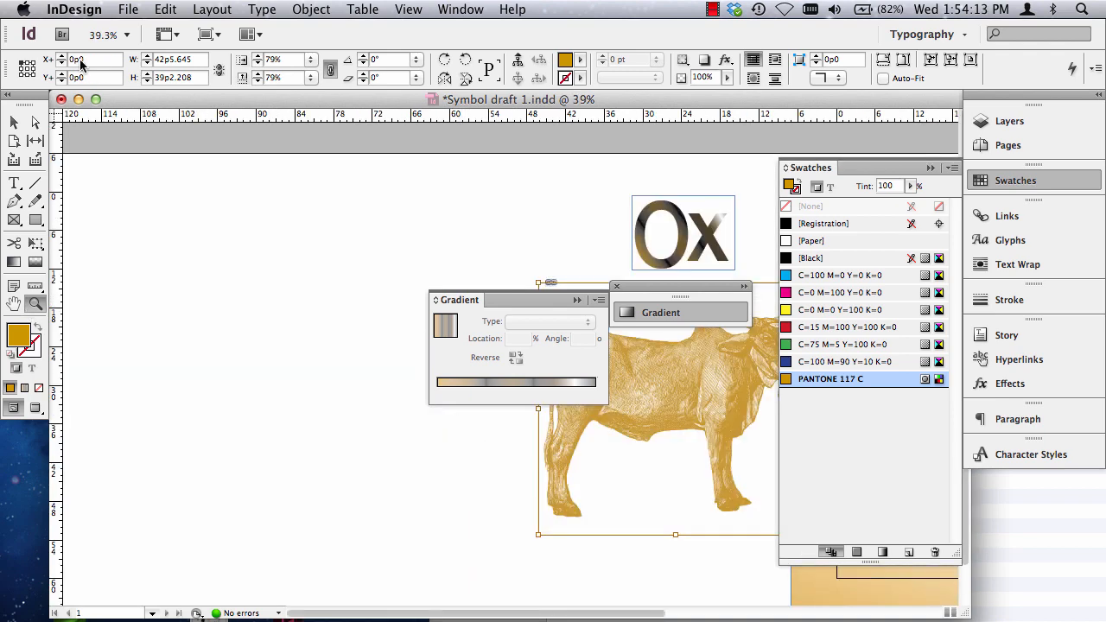
- Place Omega.ai from the Symbol Draft1 folder, undo its replacement of the ox image, and put it at 100% in the empty area beside the ox
left_click(14, 122)
left_click(128, 10)
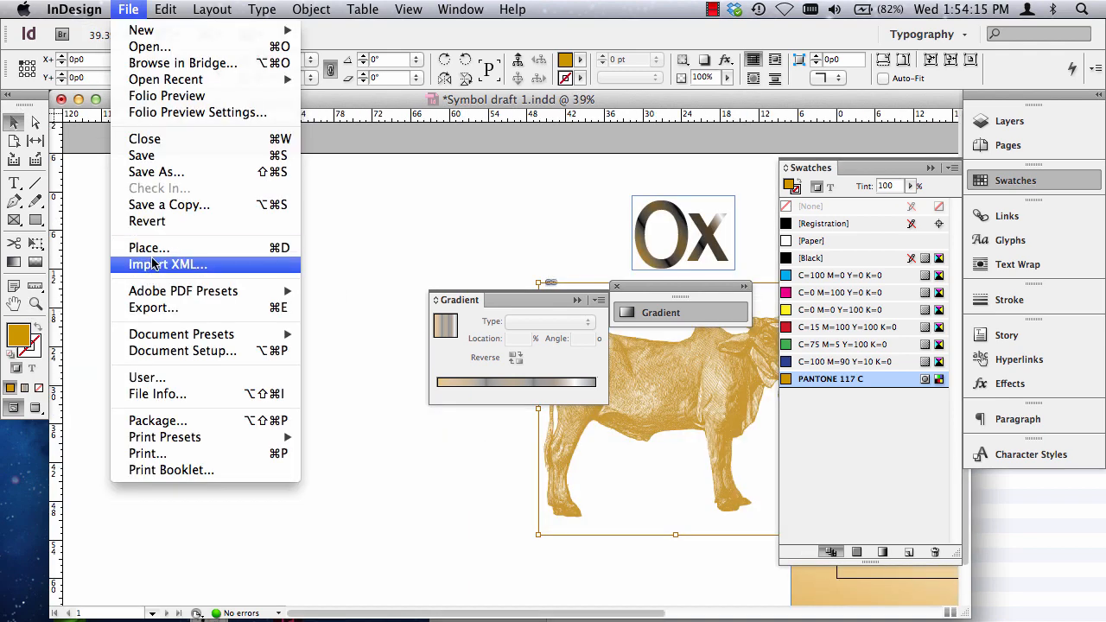
left_click(152, 248)
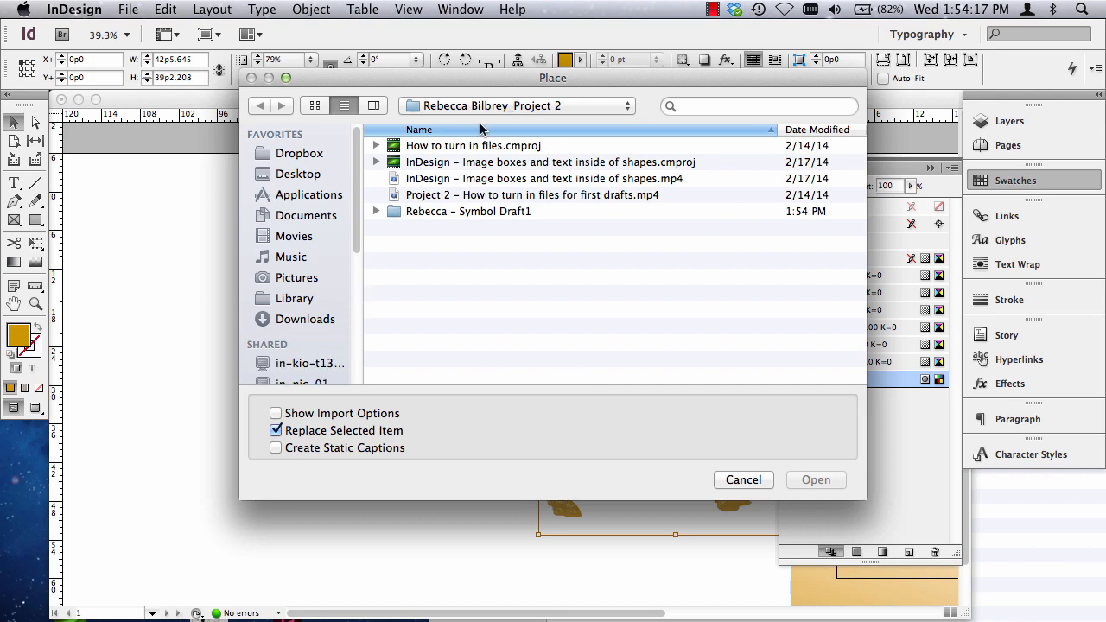
left_click(376, 210)
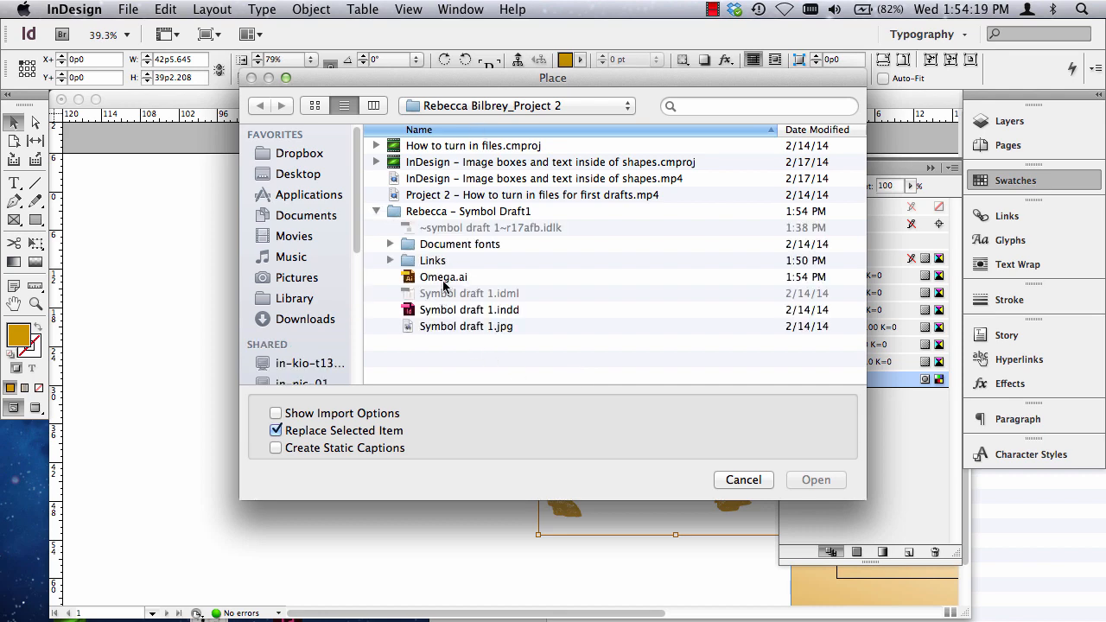
left_click(444, 277)
left_click(815, 480)
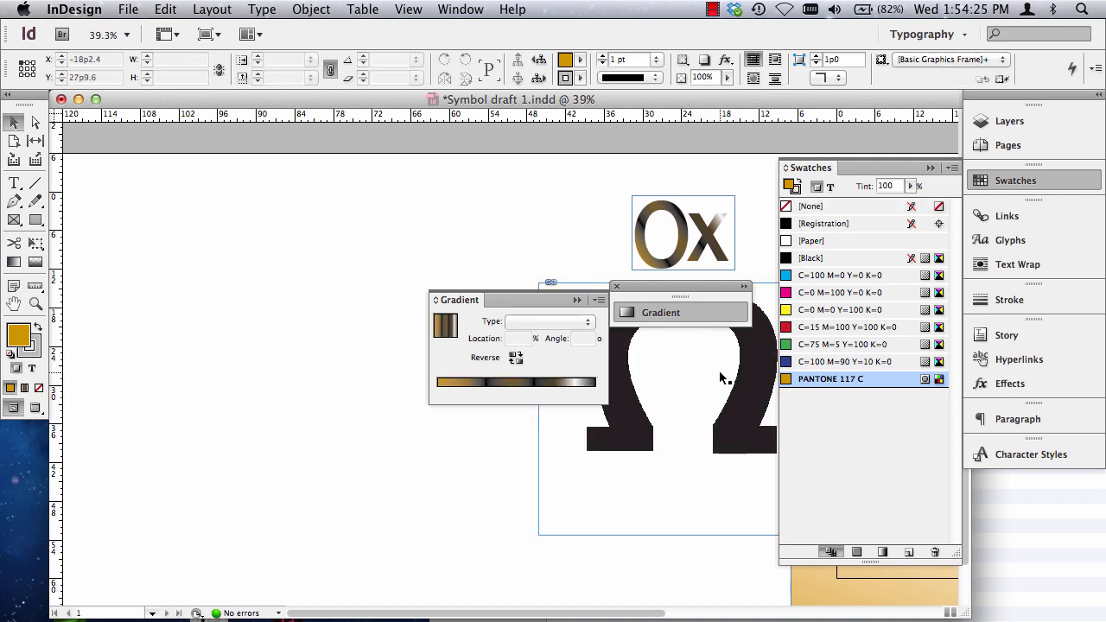
key("super+z")
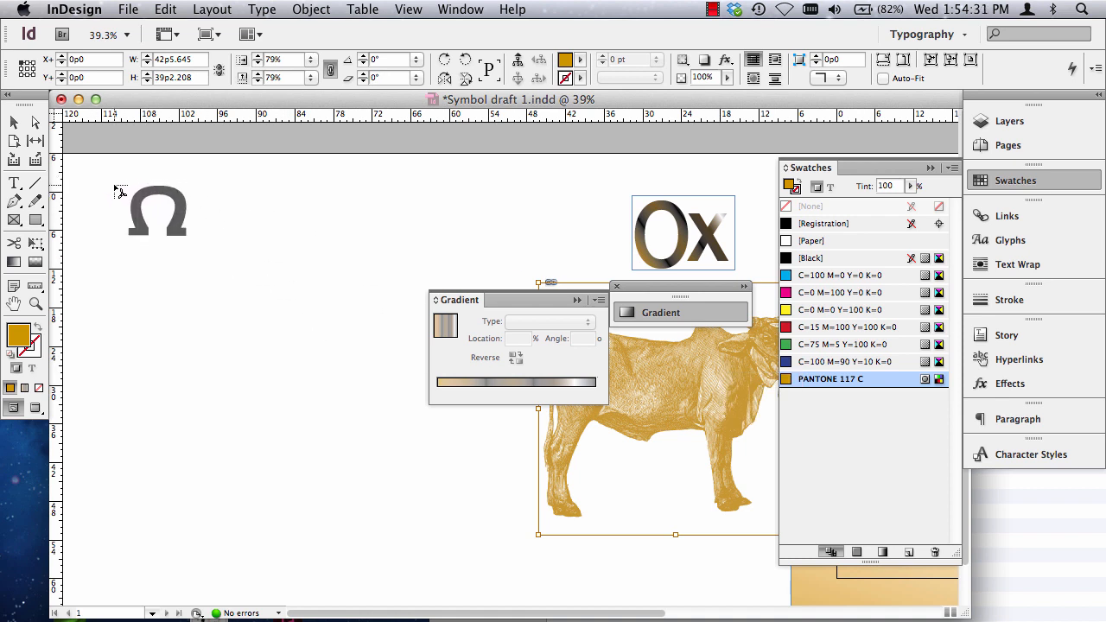
left_click_drag(102, 198, 103, 195)
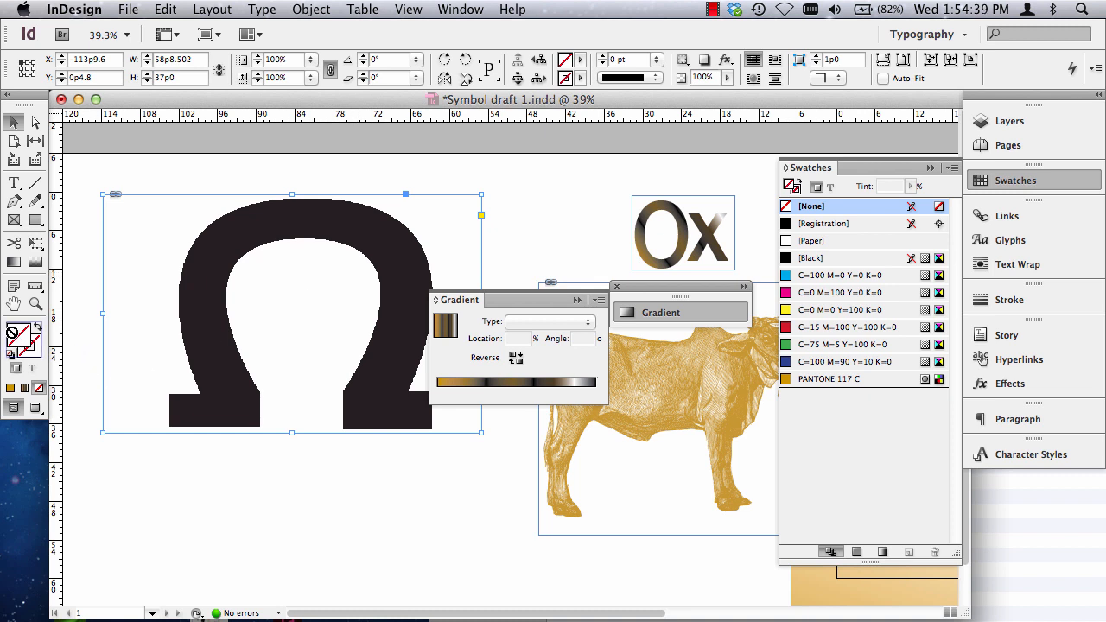
- Select the content of the placed omega graphic, delete it and remove its empty frame
left_click(36, 123)
left_click(293, 218)
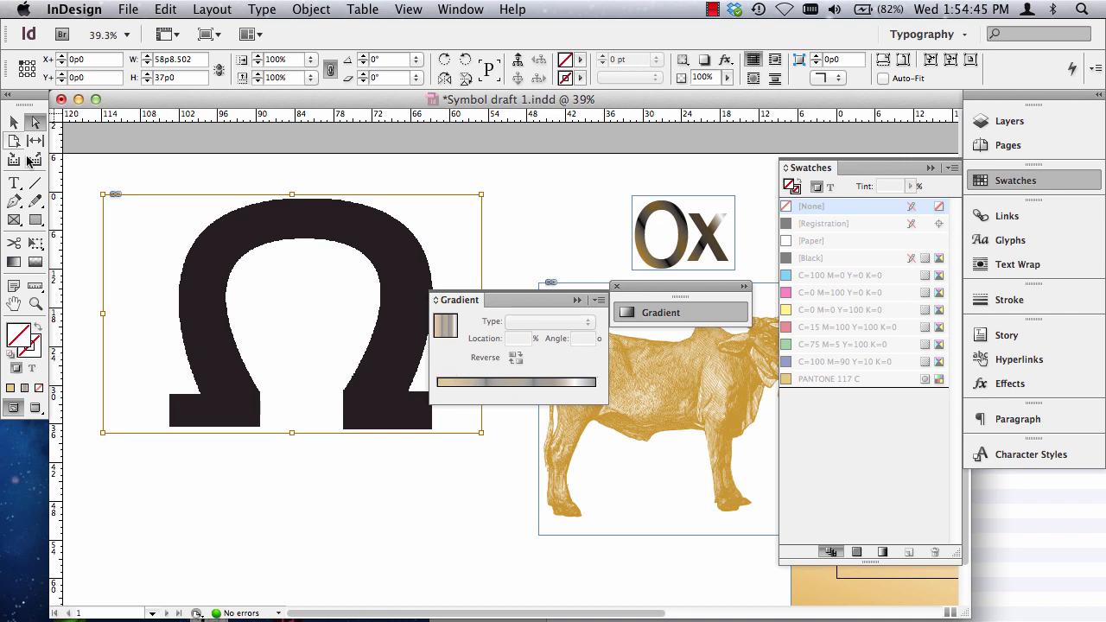
left_click(13, 124)
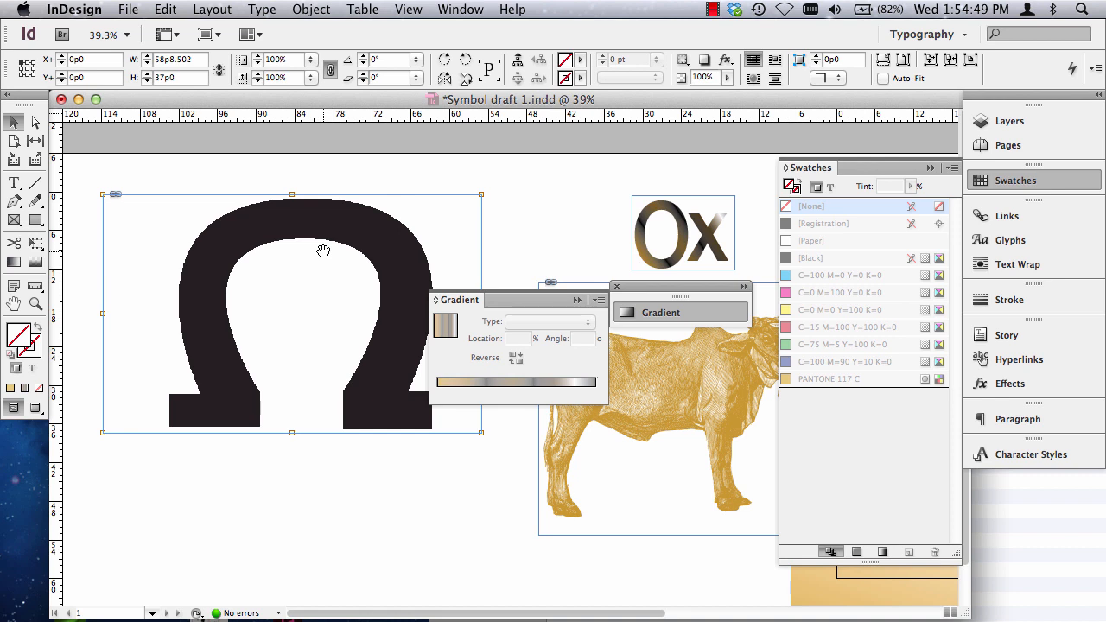
key("Delete")
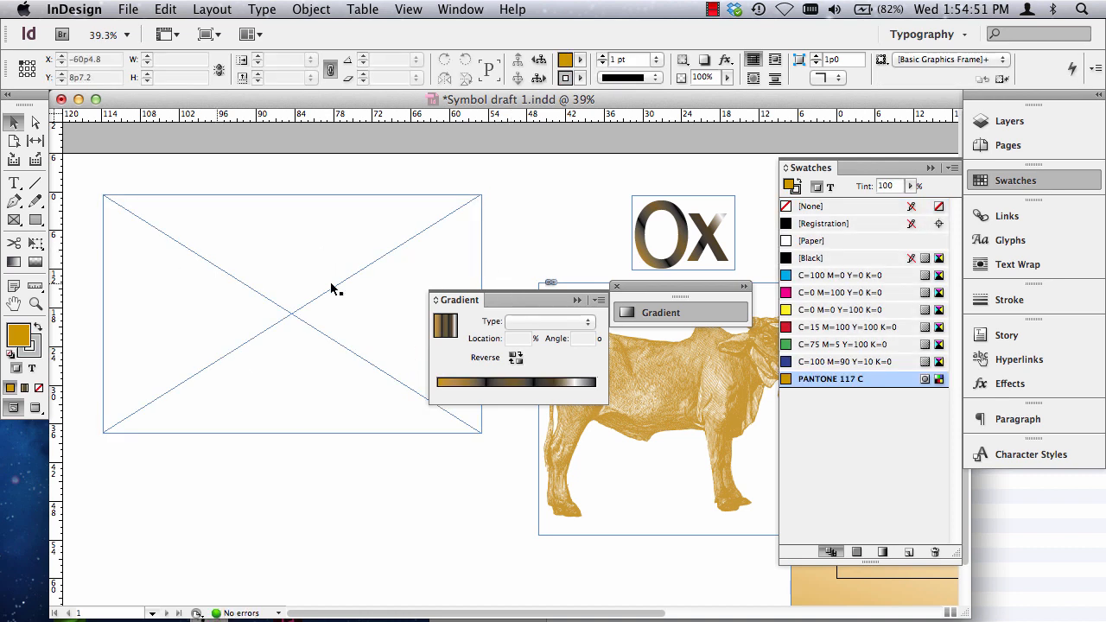
left_click(147, 210)
left_click(89, 235)
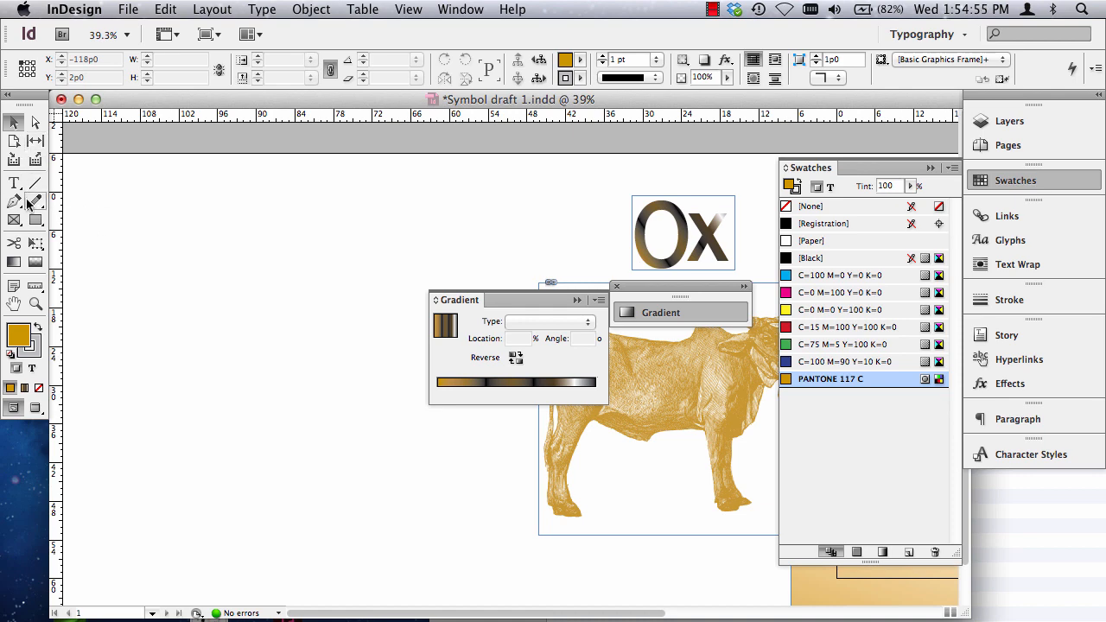
- Collapse the Gradient panel and delete the gradient-filled Ox text and the ox image lying beside the page
key("super+0")
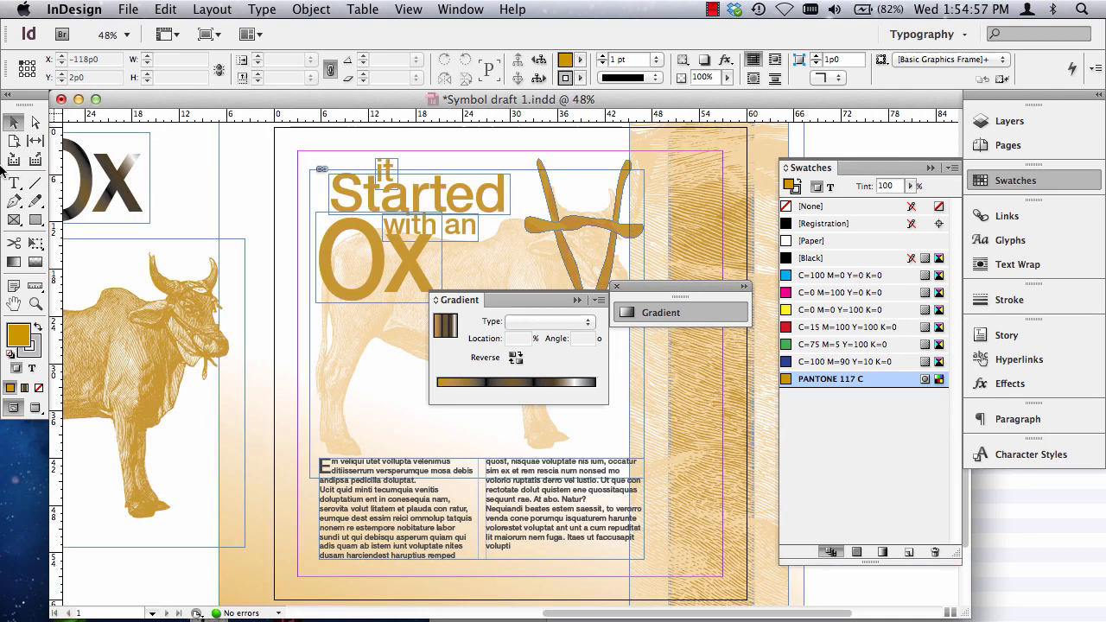
key("super+minus")
key("super+minus")
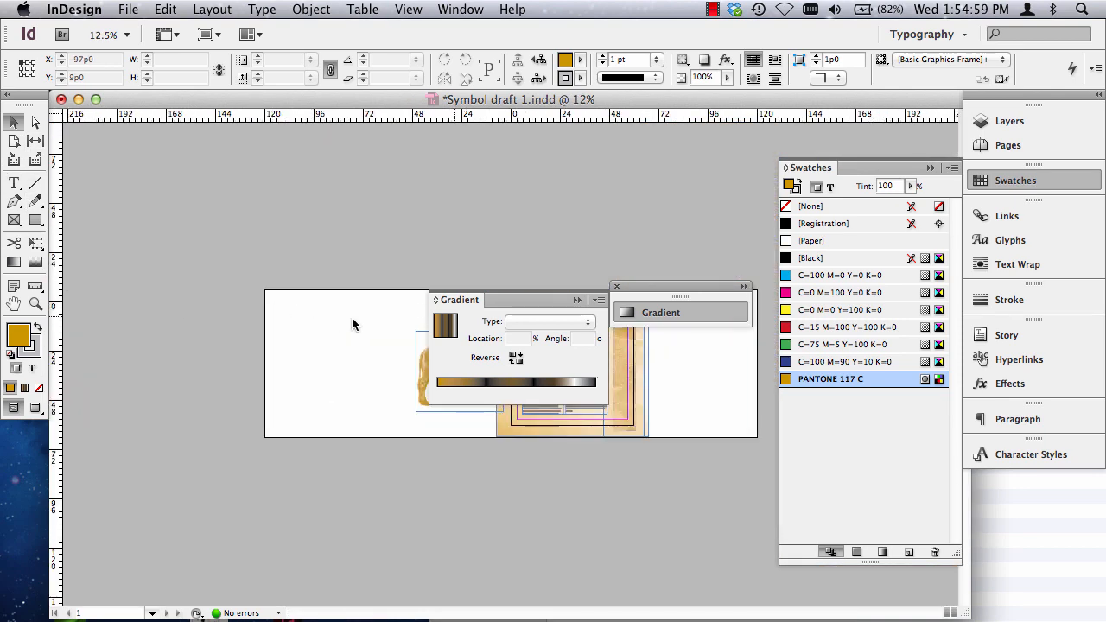
left_click(579, 301)
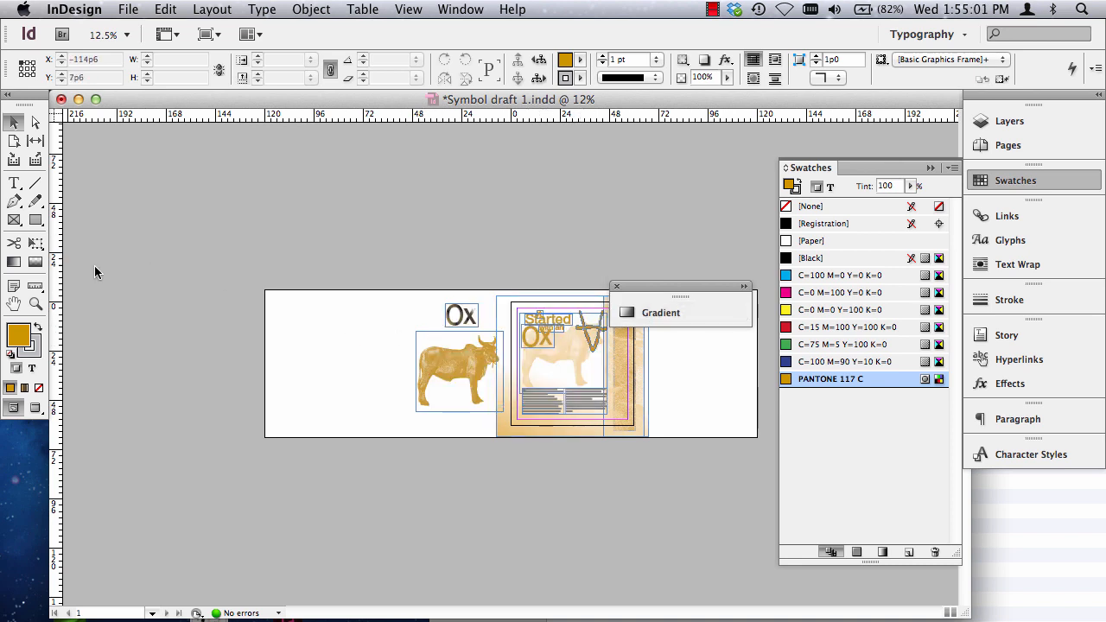
left_click(36, 304)
left_click_drag(402, 273, 741, 467)
left_click(13, 122)
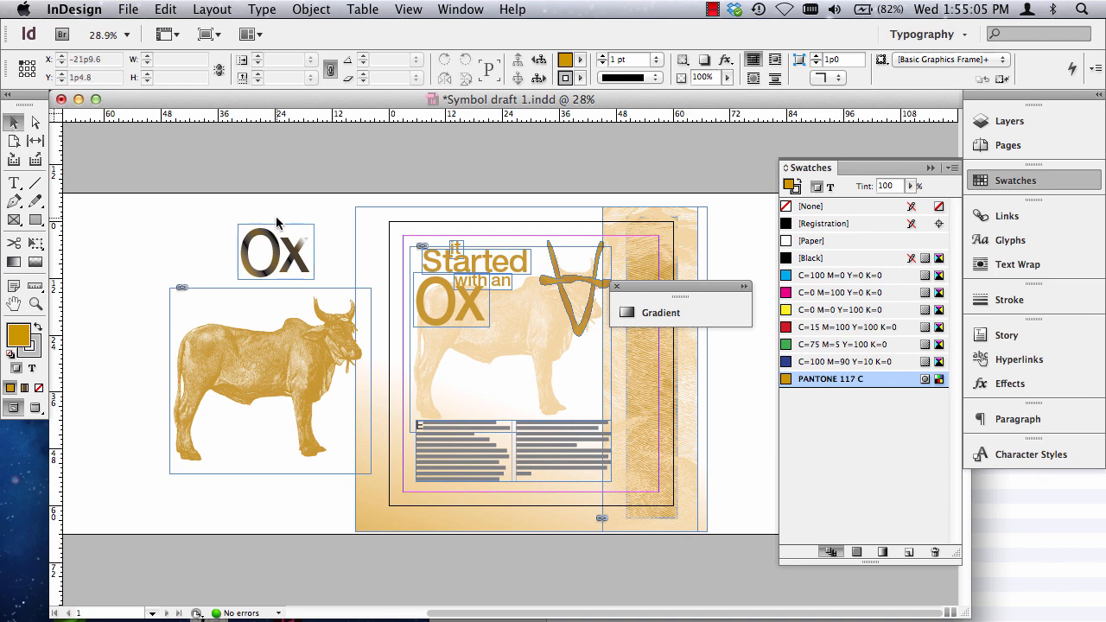
left_click_drag(276, 223, 288, 363)
key("Delete")
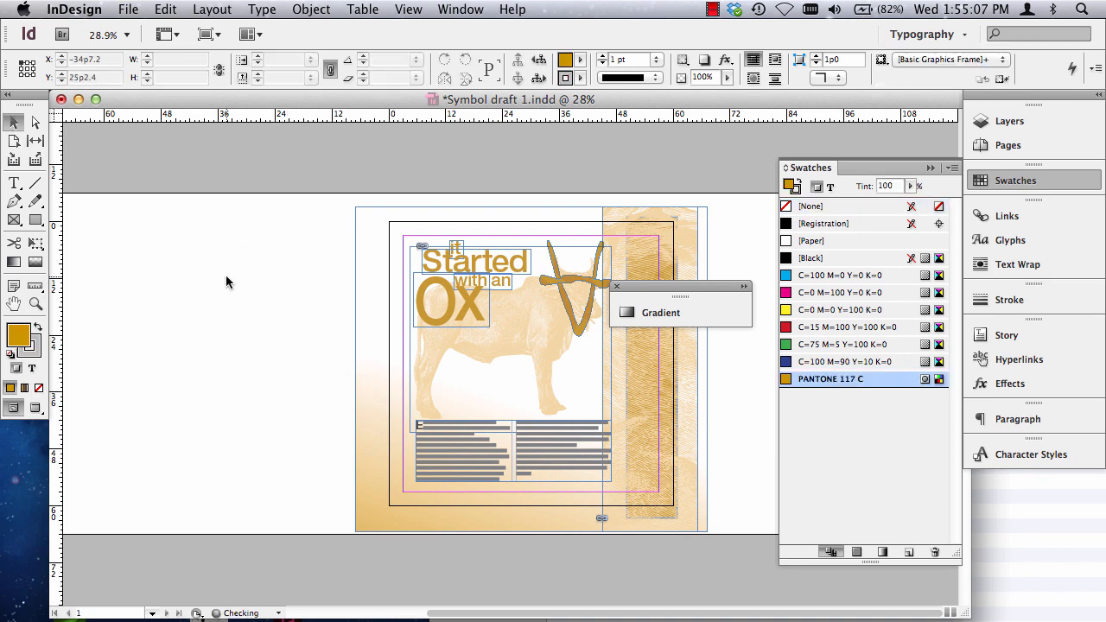
- Duplicate the large Ox headline frame from the page into the empty area beside the page
left_click(432, 308)
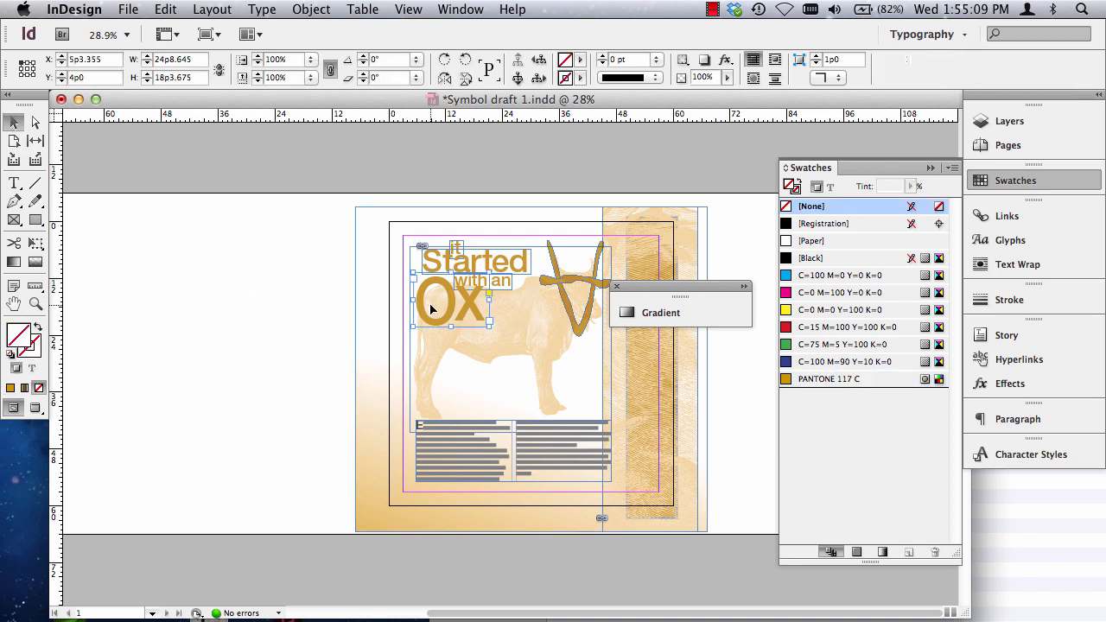
left_click_drag(429, 308, 259, 307)
left_click(36, 304)
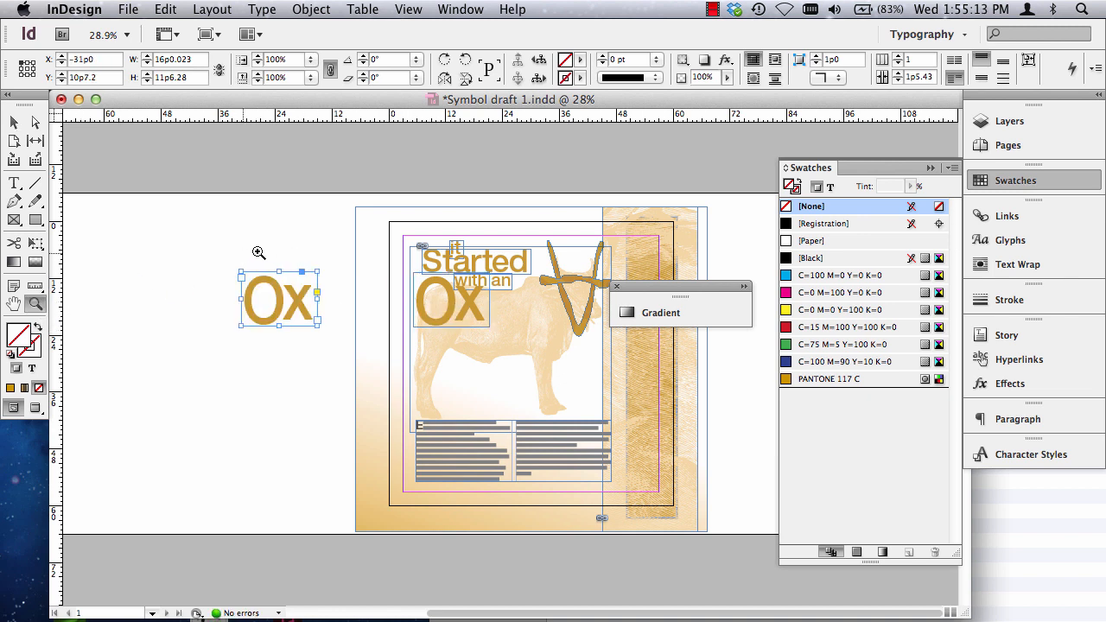
left_click_drag(221, 259, 358, 348)
- Delete the letter x from the duplicated headline, keeping only the O, and select its text frame
left_click(14, 183)
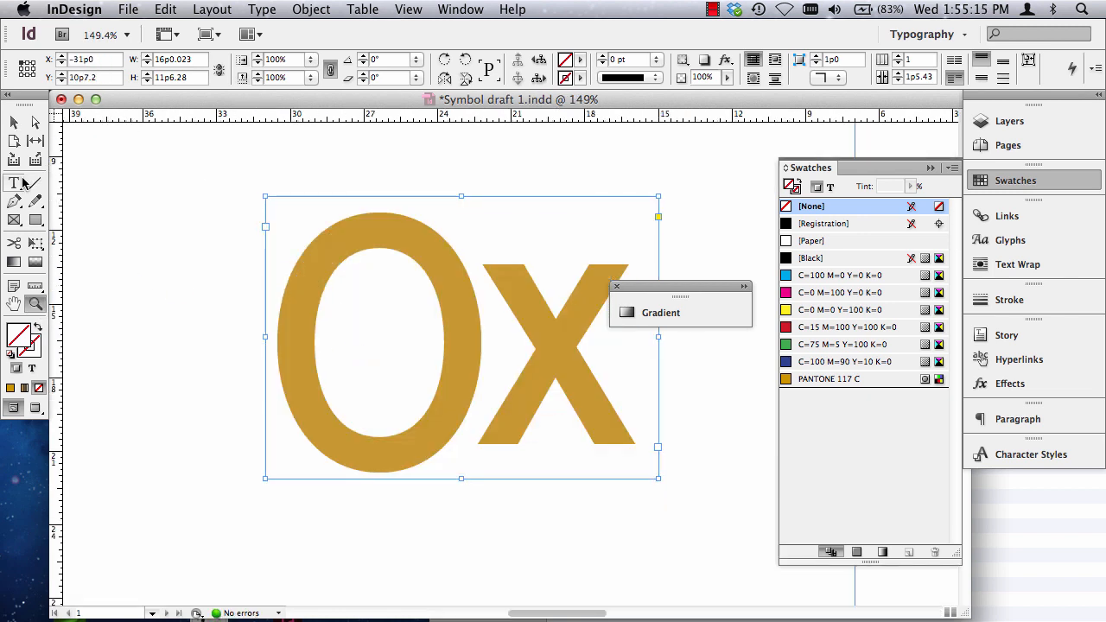
left_click(528, 290)
key("shift+Right")
key("BackSpace")
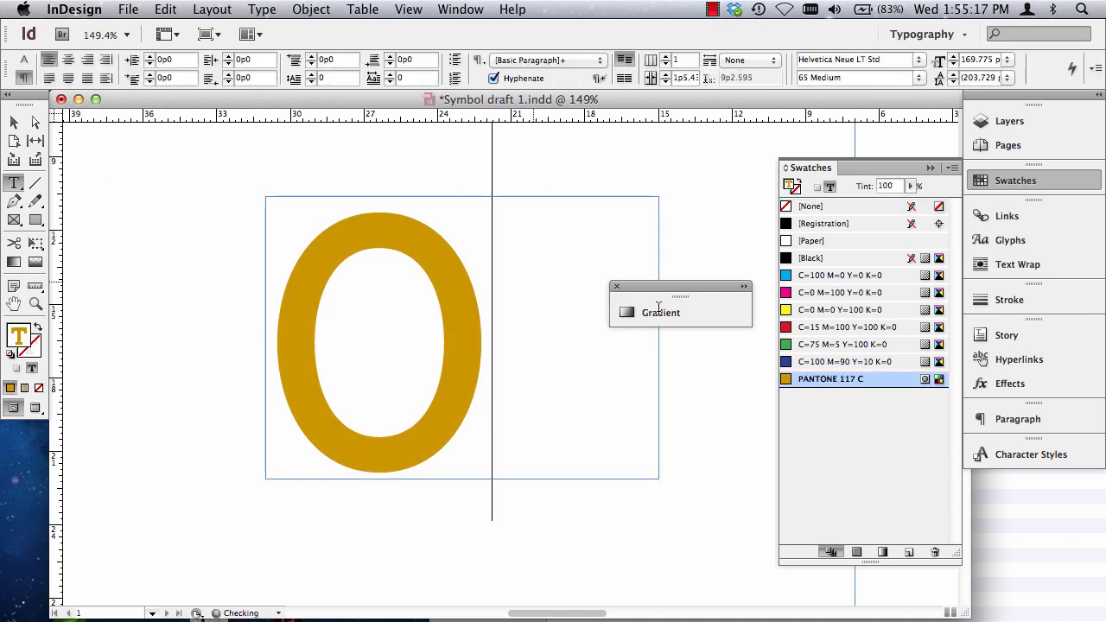
left_click(14, 121)
left_click(567, 403)
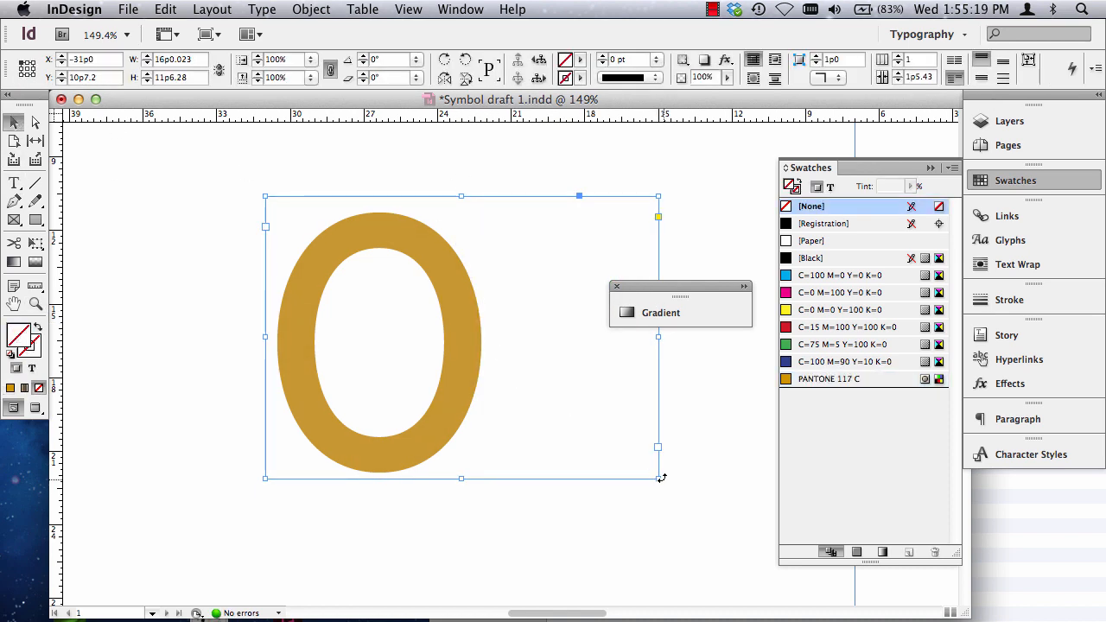
- Narrow the O's text frame to fit the letter and apply the gradient to its text diagonally from lower left to upper right
left_click_drag(658, 478, 497, 475)
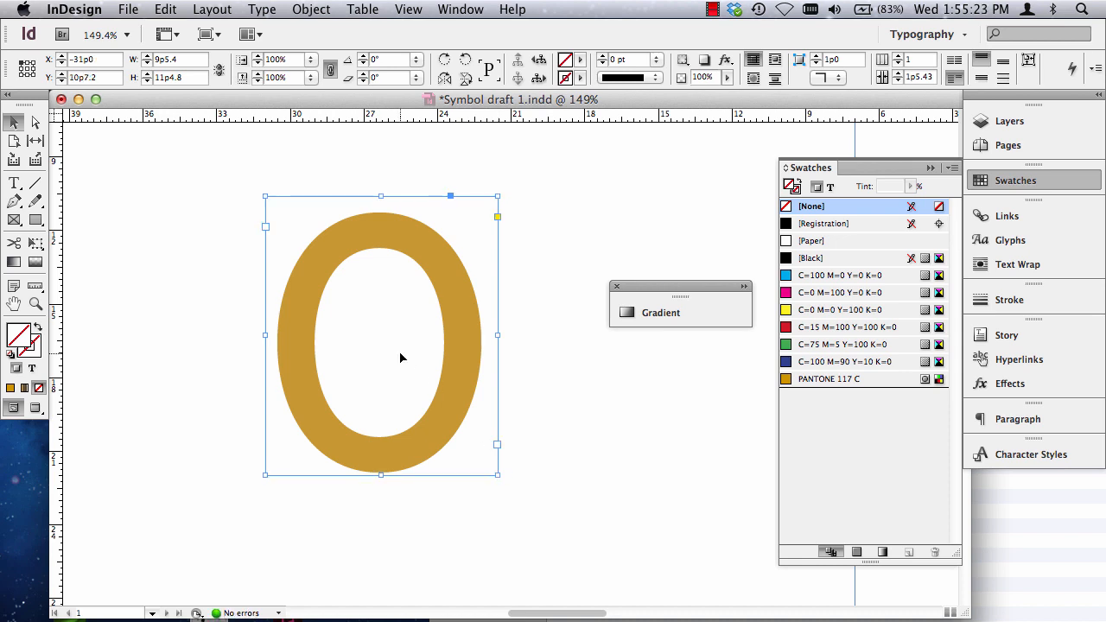
left_click(32, 368)
left_click(15, 262)
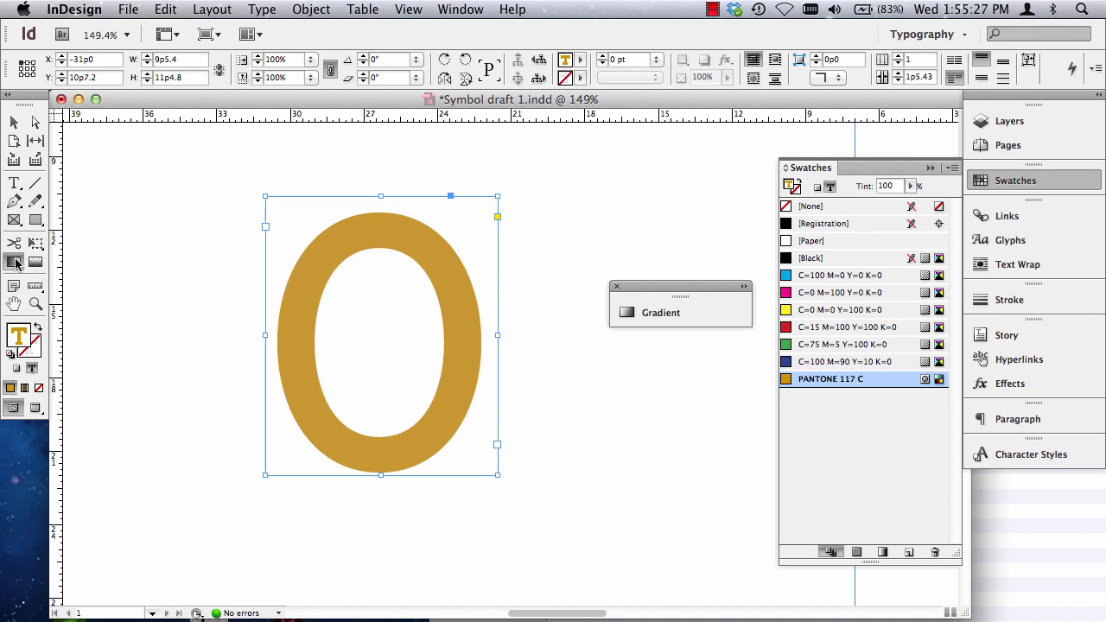
left_click_drag(337, 431, 441, 254)
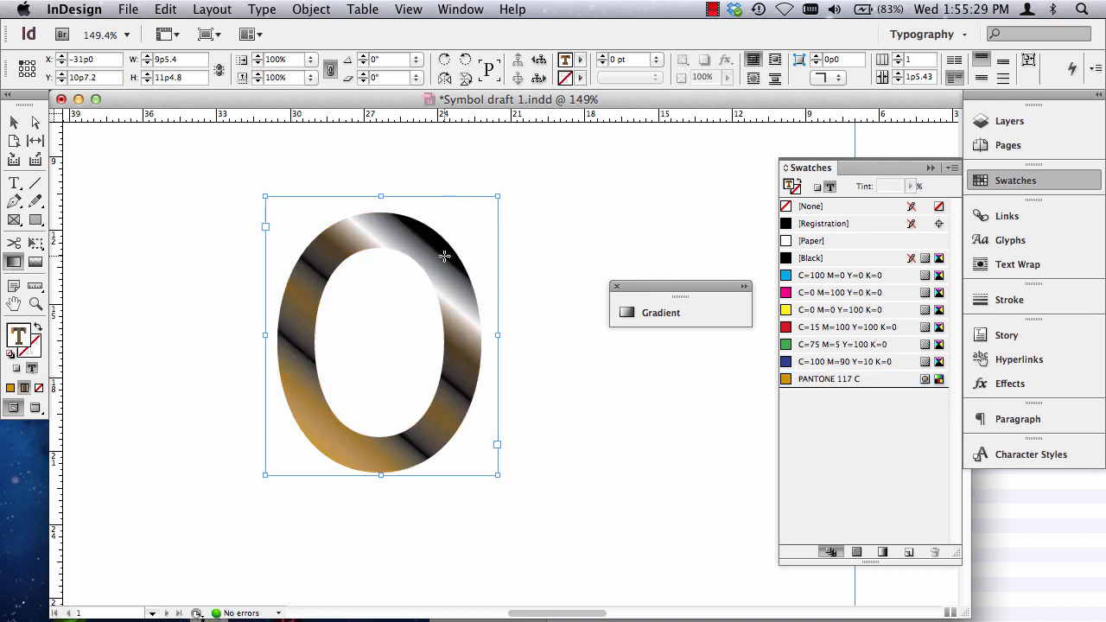
- Delete the gradient-filled O together with its text frame
left_click(13, 122)
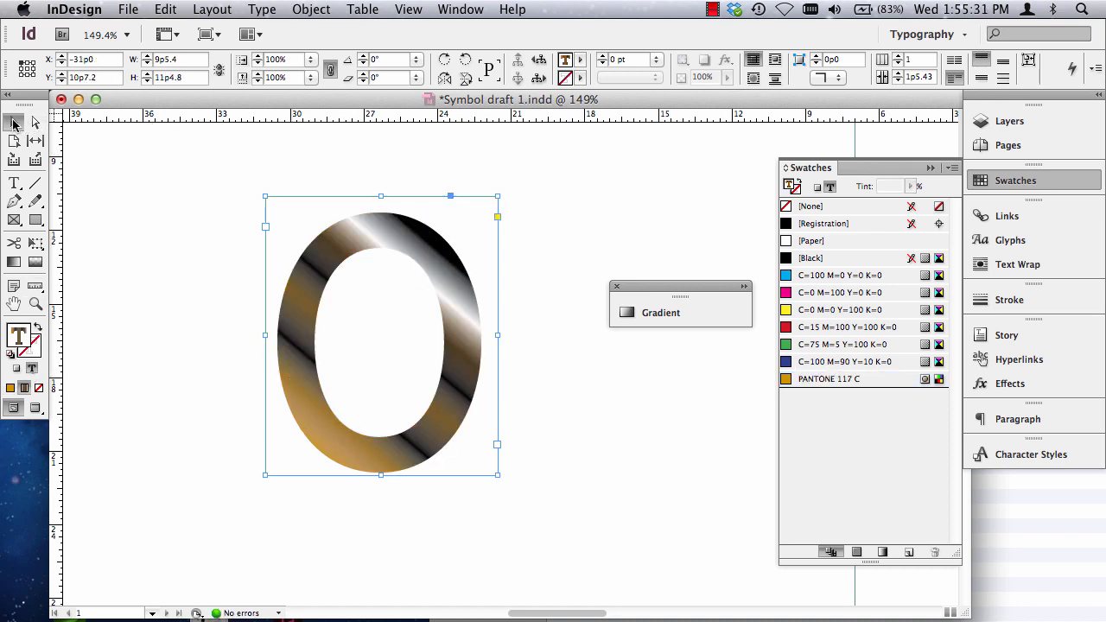
key("Delete")
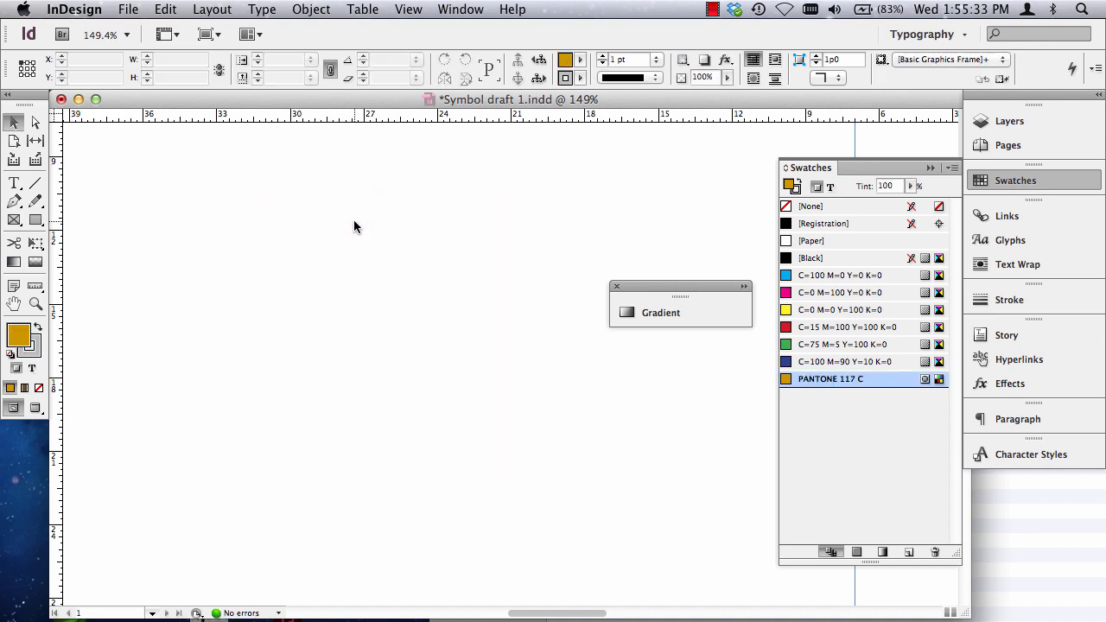
- Switch to Illustrator, copy the omega path from Omega.ai and paste it into the empty area beside the page in InDesign
key("super+0")
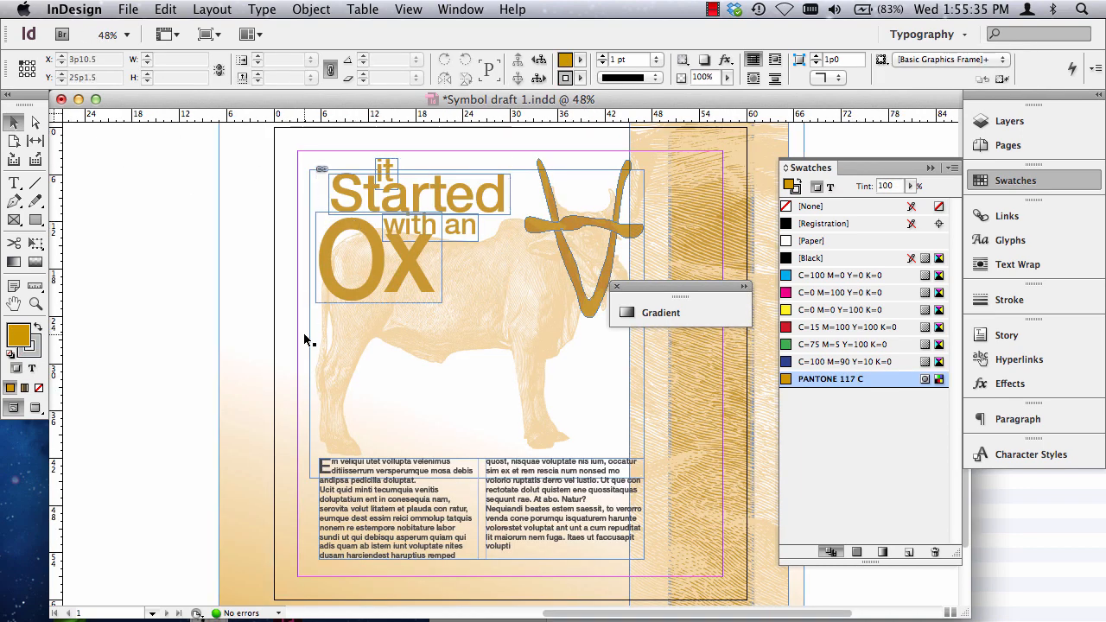
scroll(304, 340, "left", 15)
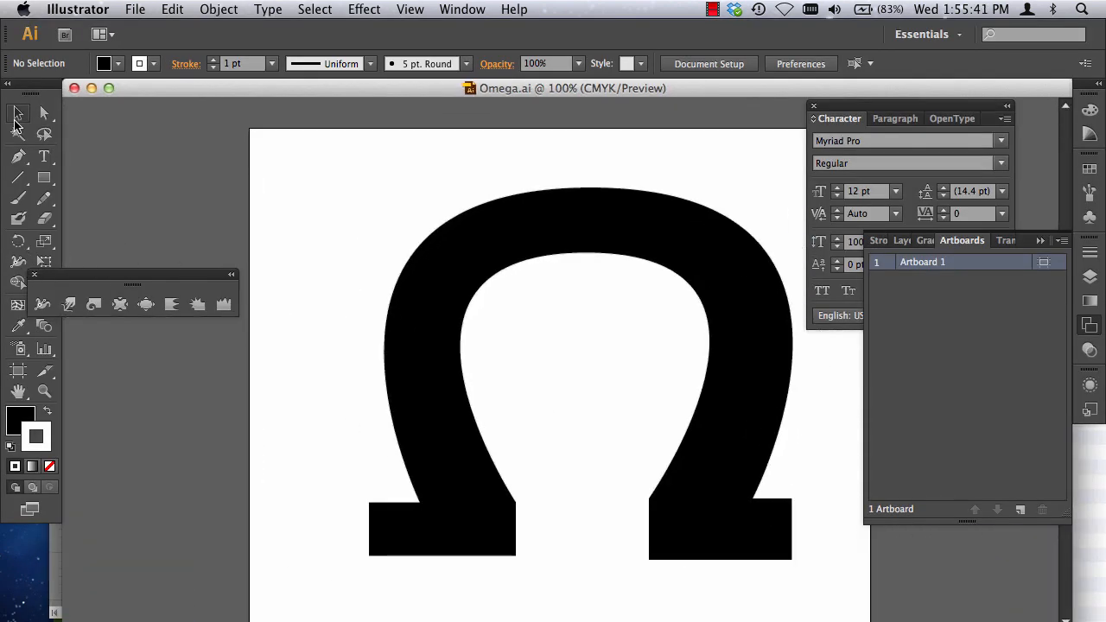
left_click(532, 250)
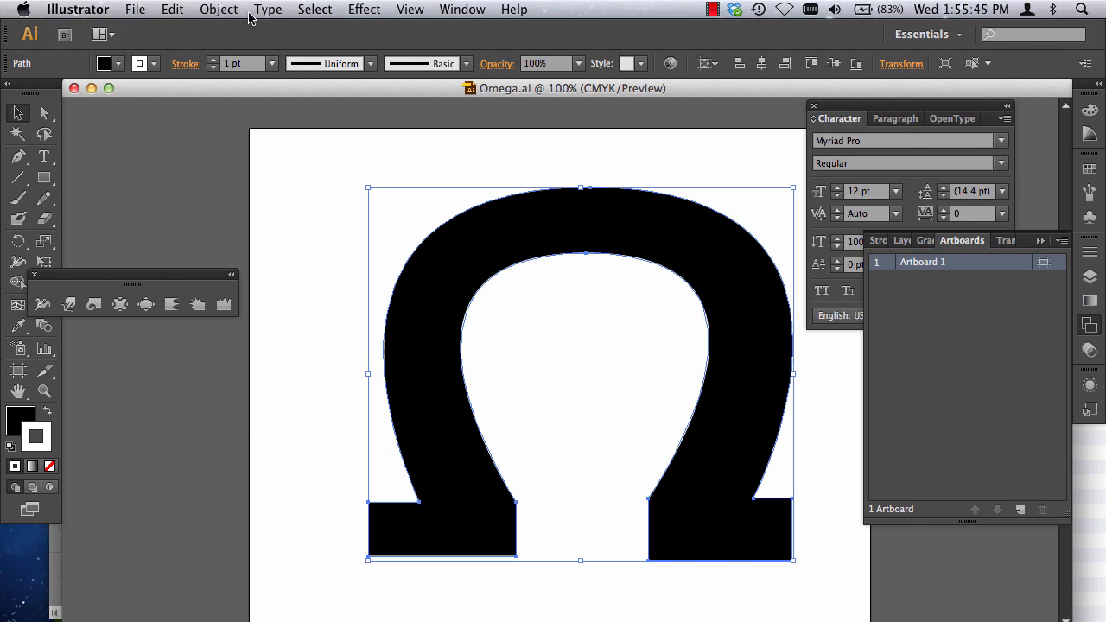
left_click(174, 8)
left_click(187, 90)
key("super+Tab")
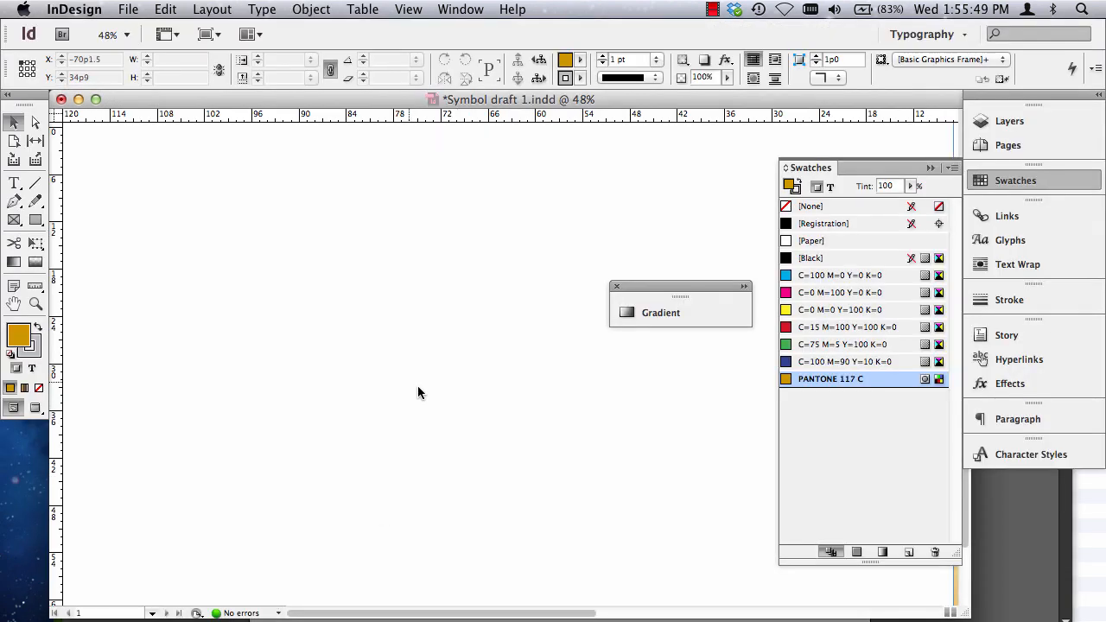
key("super+v")
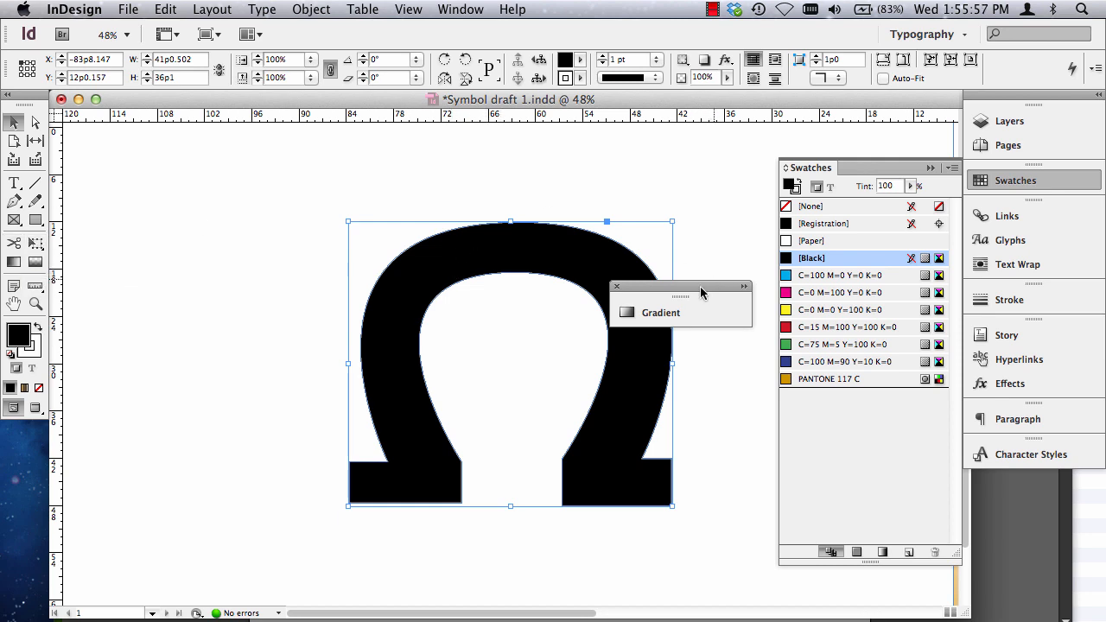
left_click(644, 313)
left_click(474, 389)
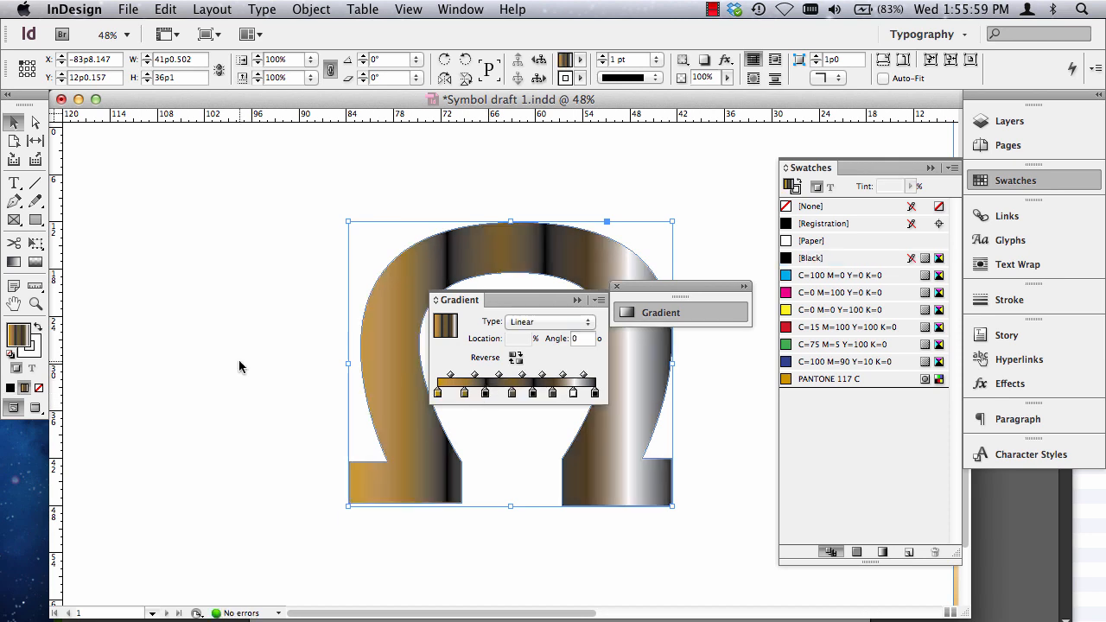
left_click(14, 264)
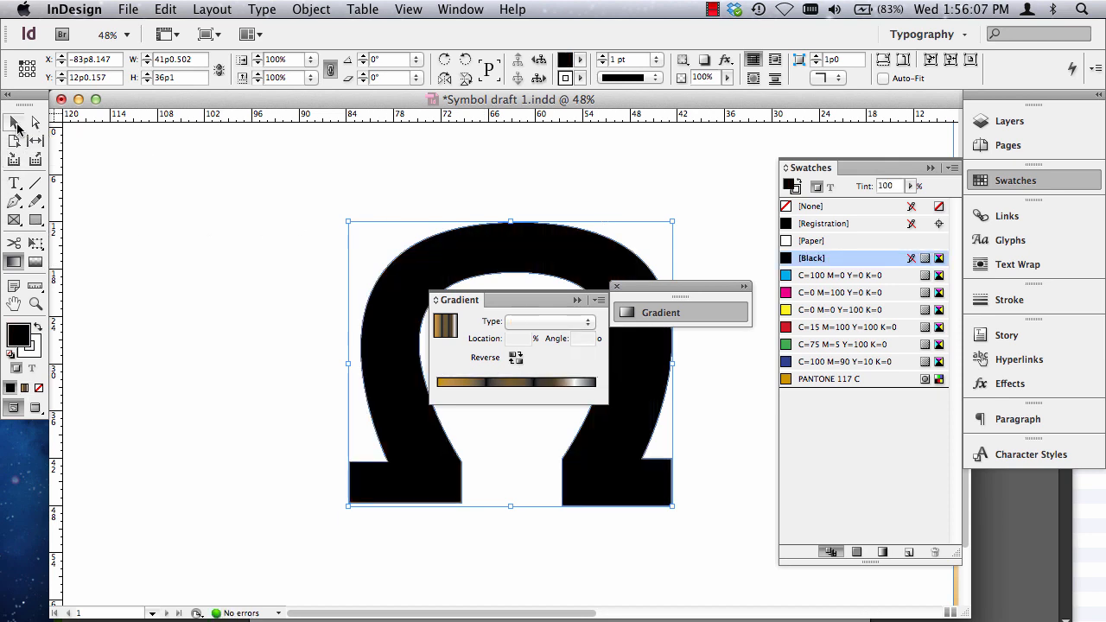
left_click(577, 300)
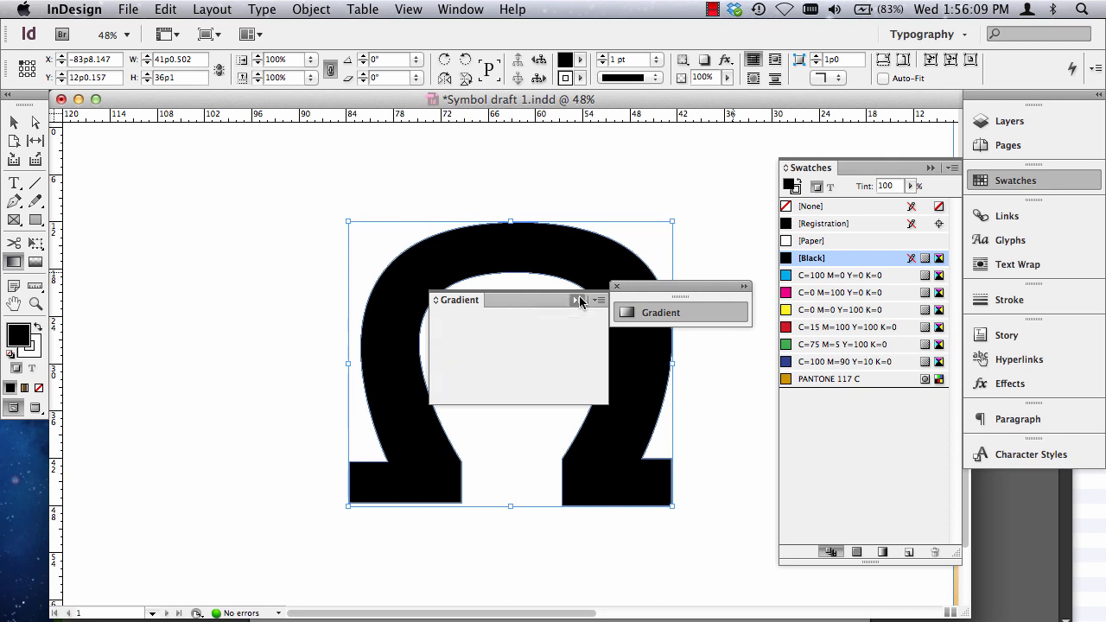
left_click(14, 123)
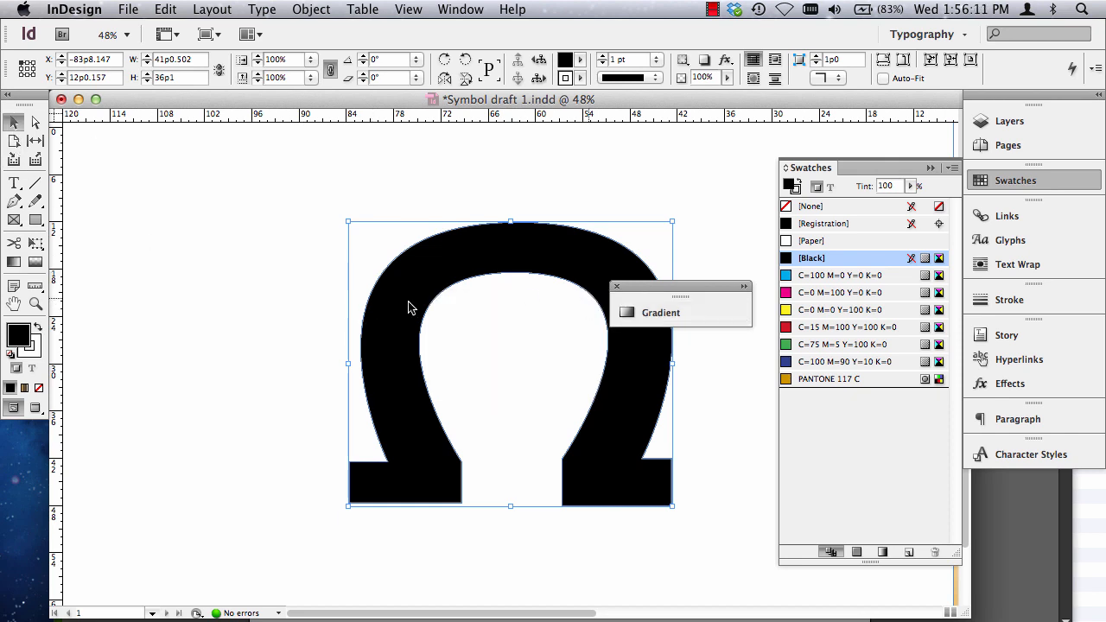
- Fill the pasted omega with the gold-black-white linear gradient, angle it diagonally at about 40.3°, then deselect it and collapse the Gradient panel
left_click(635, 313)
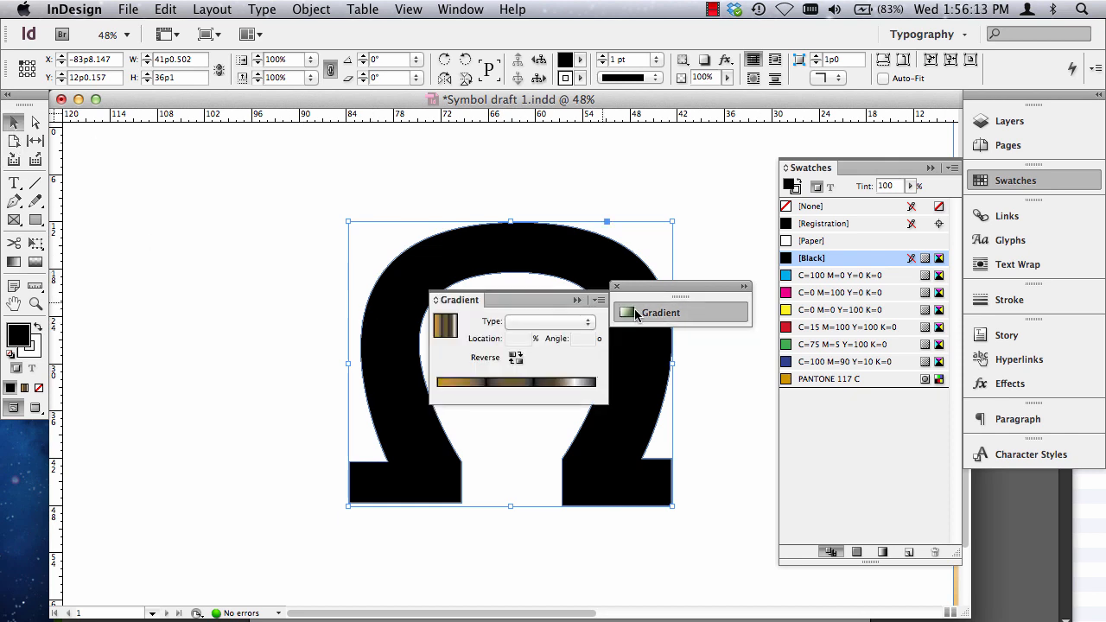
left_click(512, 385)
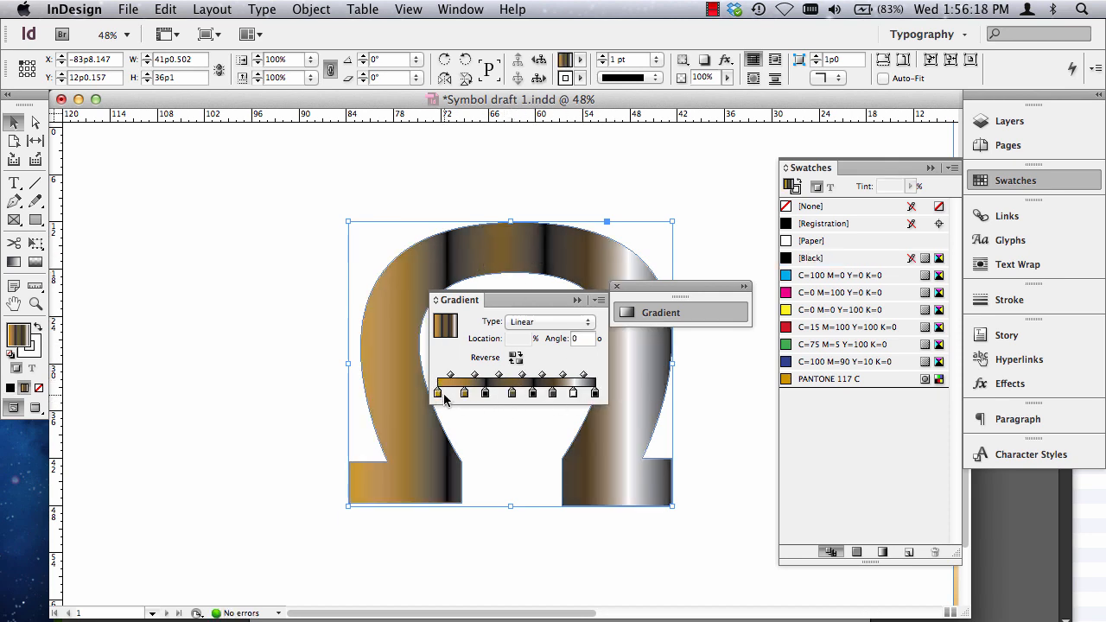
left_click(14, 262)
left_click_drag(407, 462, 641, 266)
left_click(11, 124)
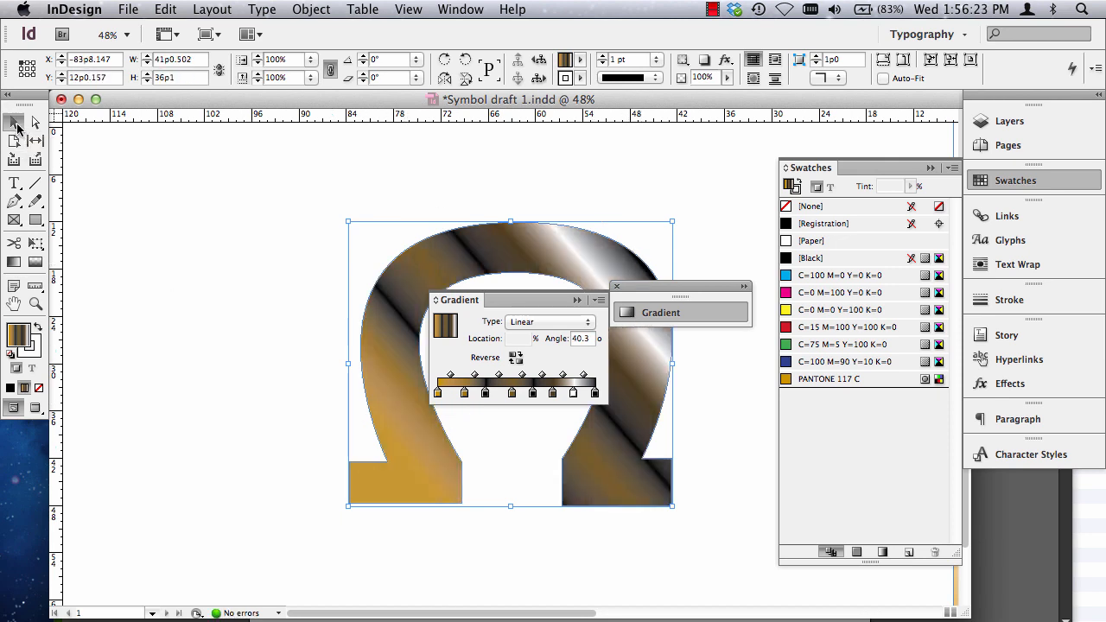
left_click(257, 223)
left_click(578, 301)
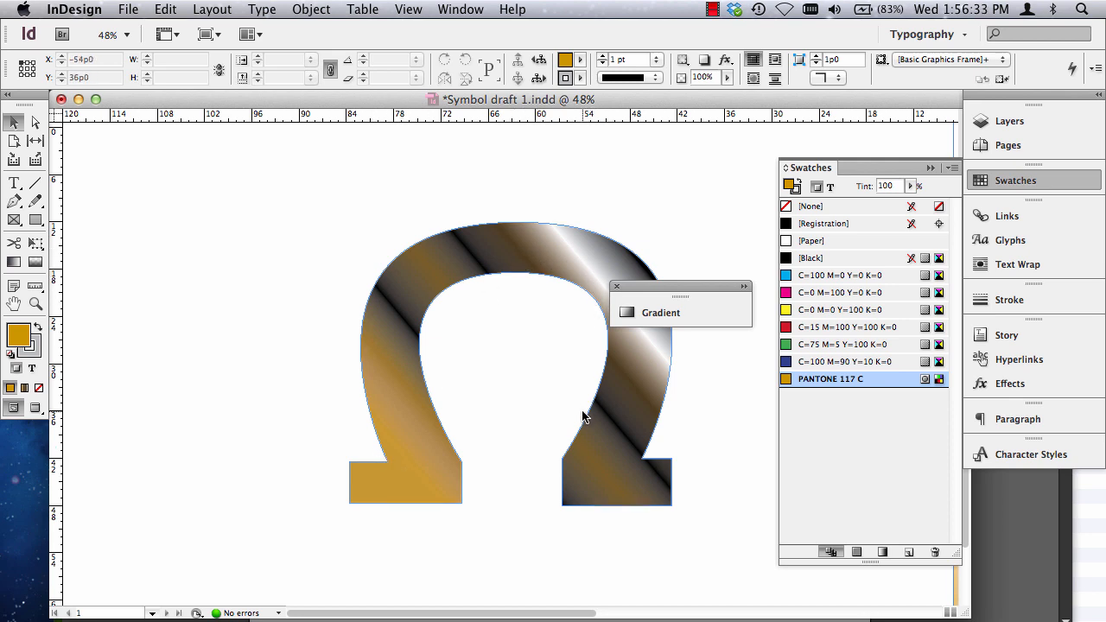
left_click(14, 201)
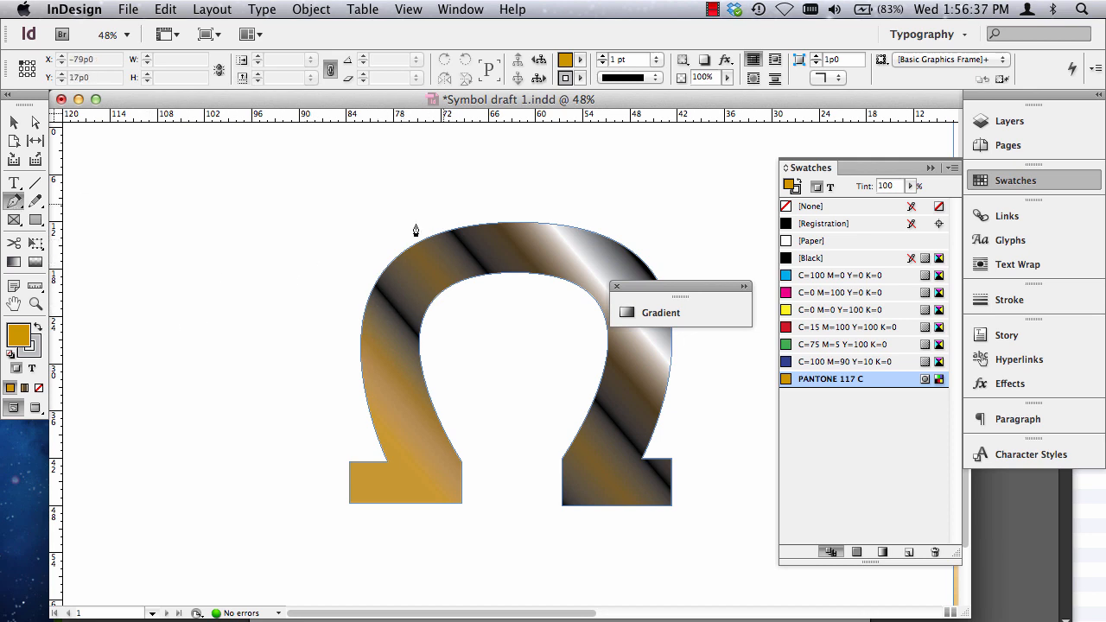
left_click(14, 122)
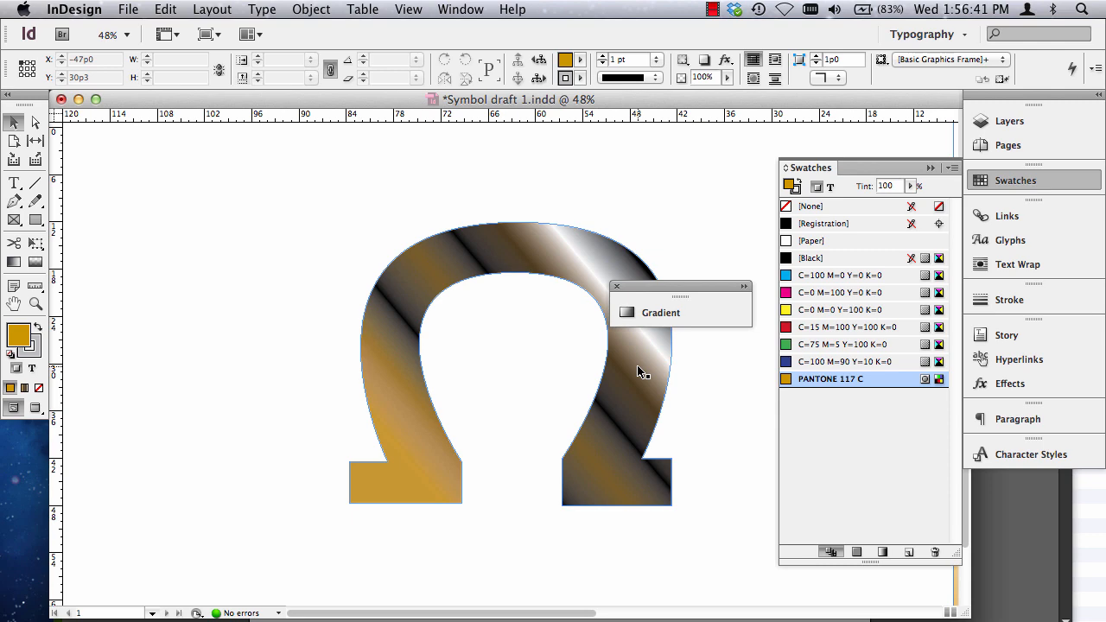
- Move the gradient-filled omega from the area beside the page onto the page, over the ox image and body text
key("super+0")
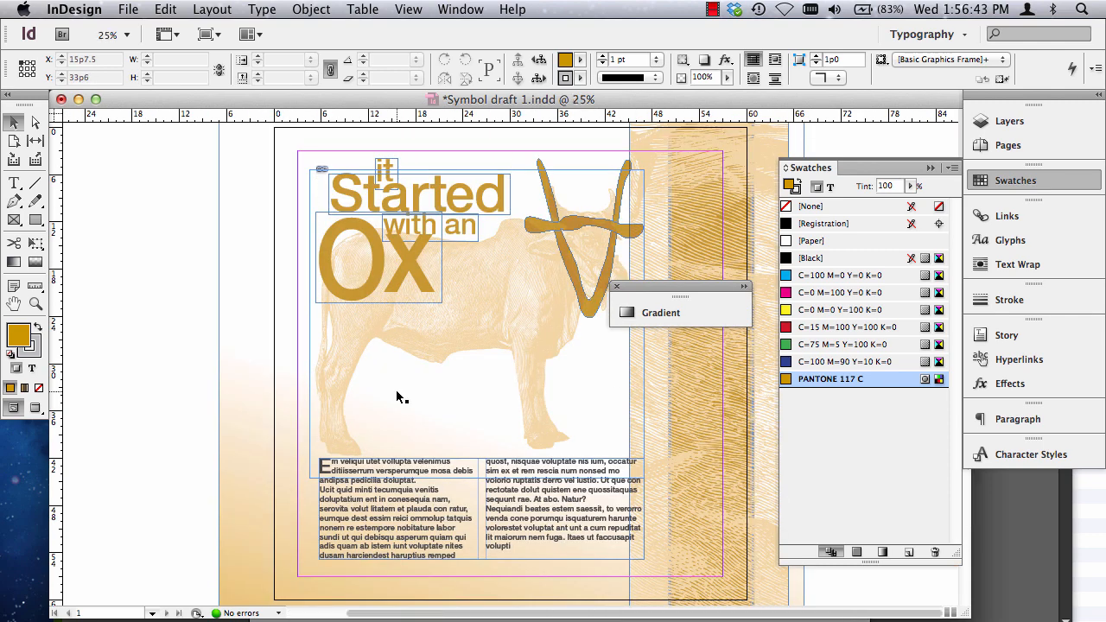
key("alt+shift+super+0")
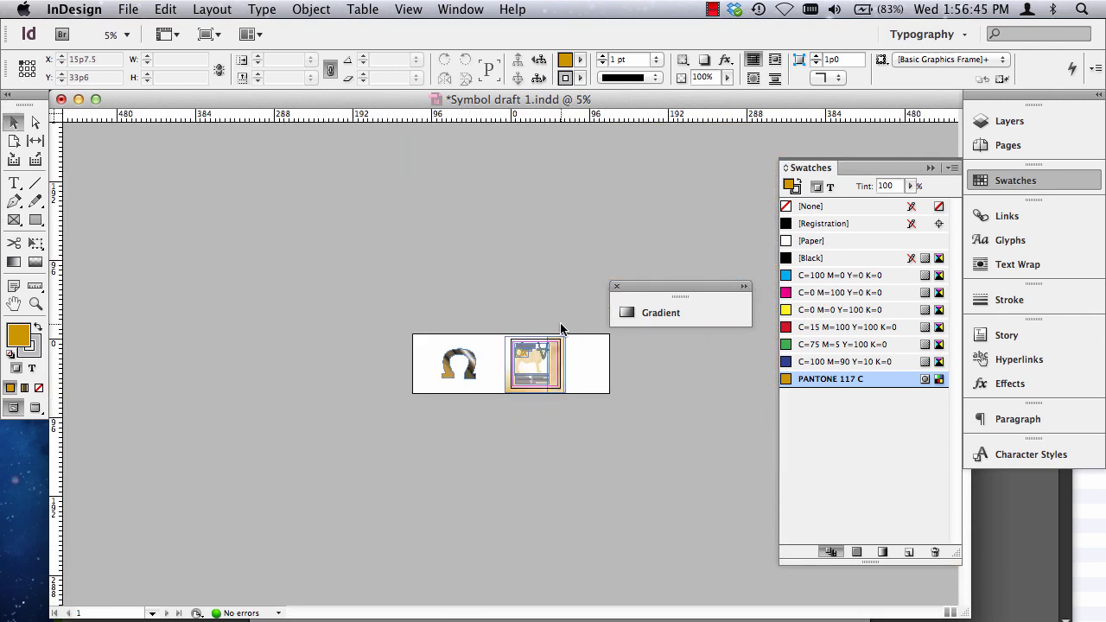
left_click_drag(451, 368, 490, 371)
left_click(35, 305)
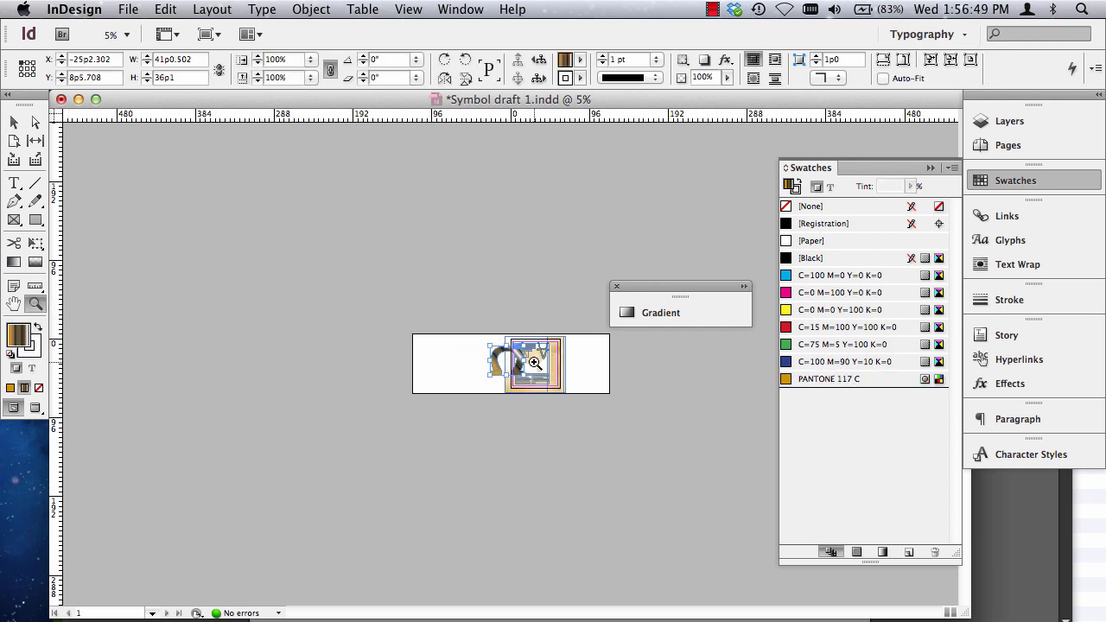
left_click_drag(467, 335, 617, 401)
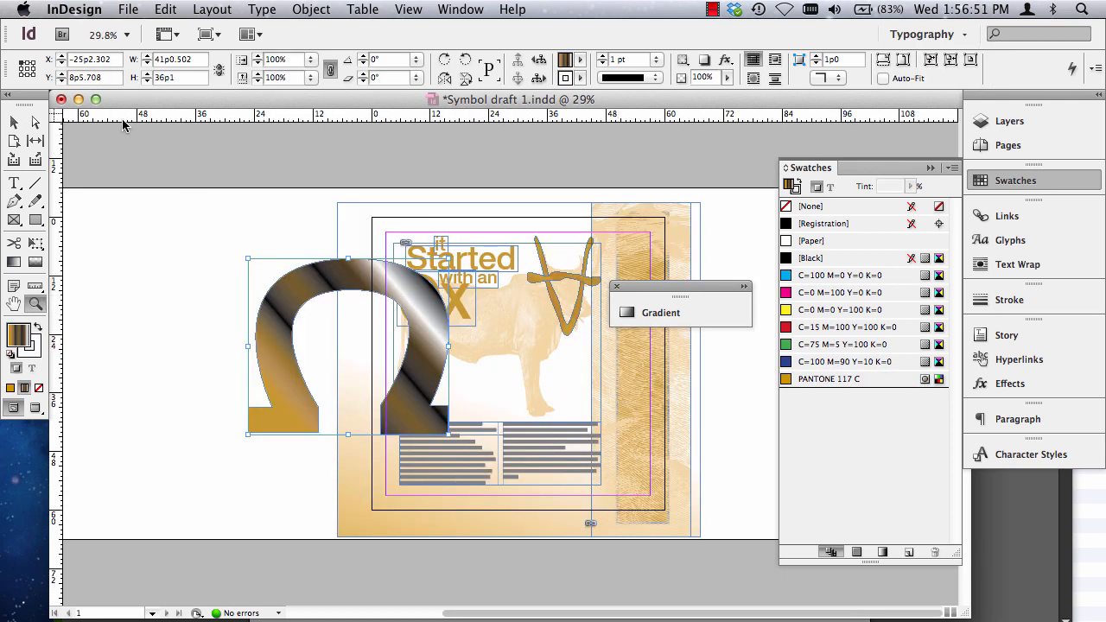
left_click(14, 122)
left_click_drag(437, 313, 623, 328)
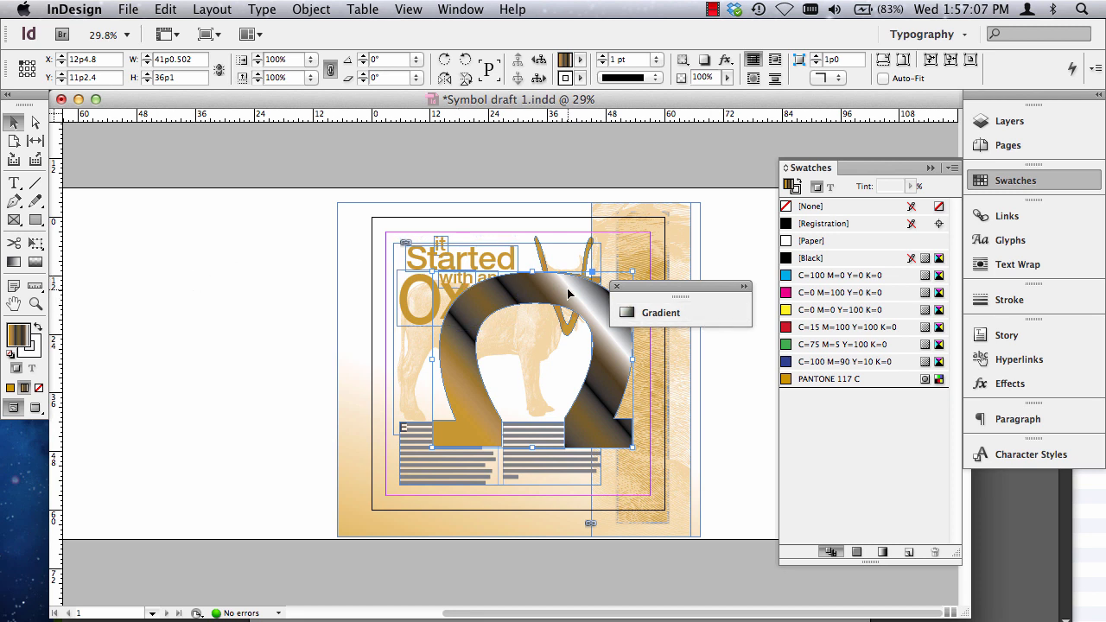
- Shift the omega to X 3p0, Y 11p0, then move it over the page's left edge to about X -17p6, Y 6p2 and deselect it
left_click_drag(568, 291, 528, 291)
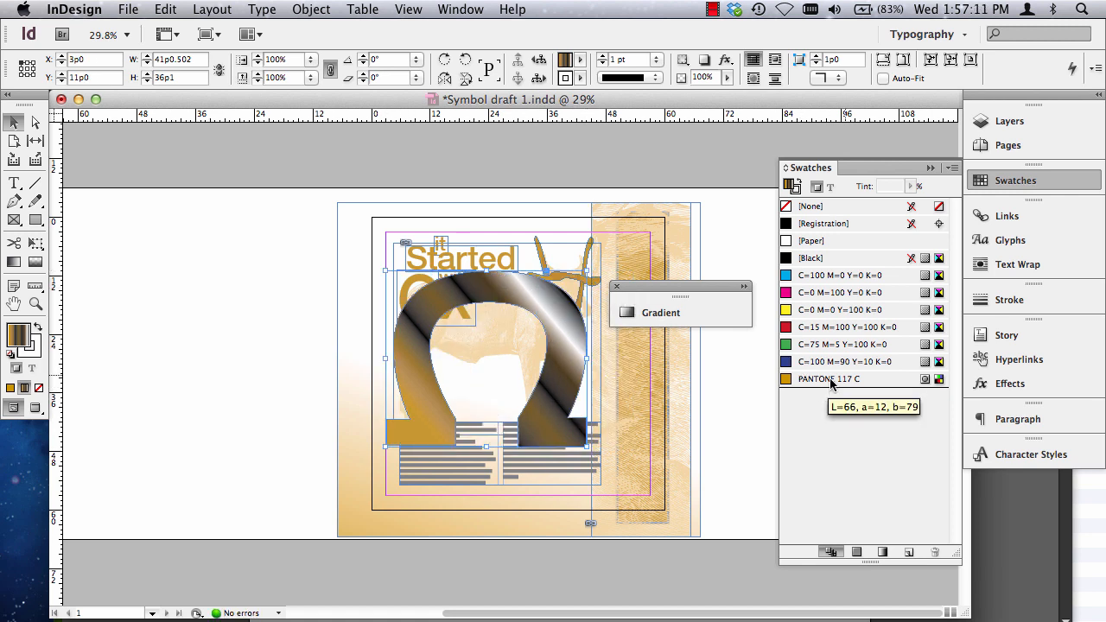
left_click_drag(551, 297, 451, 273)
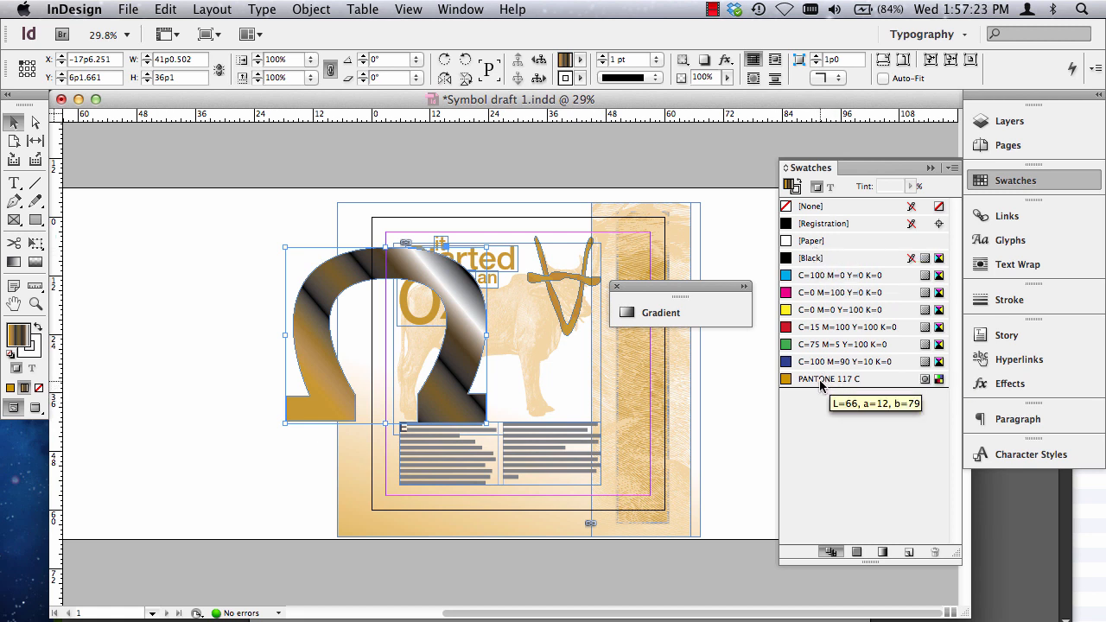
left_click(197, 307)
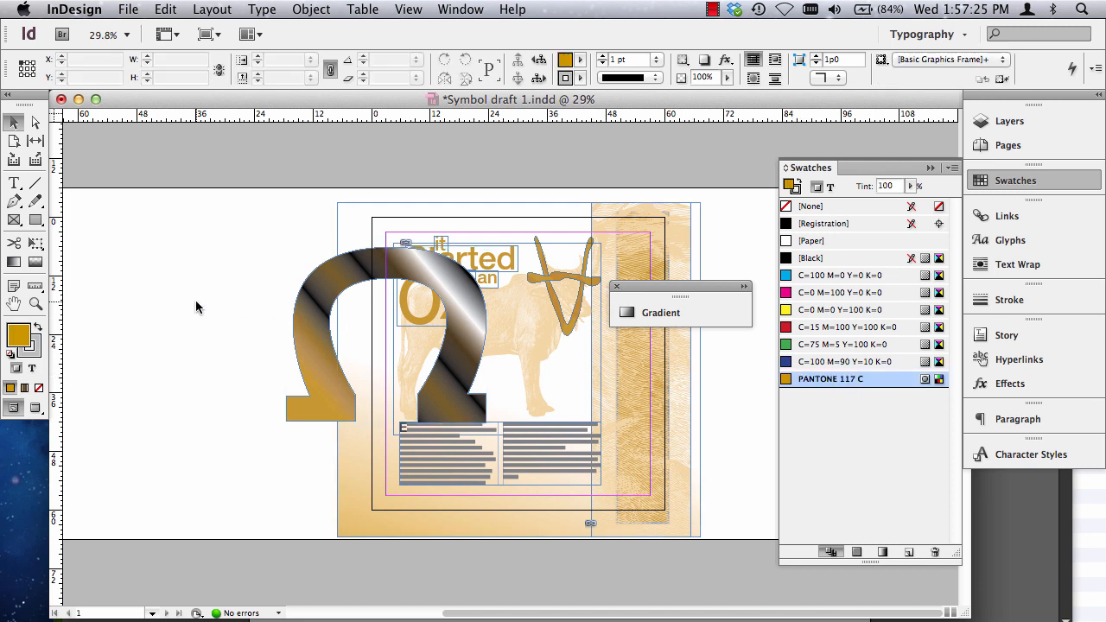